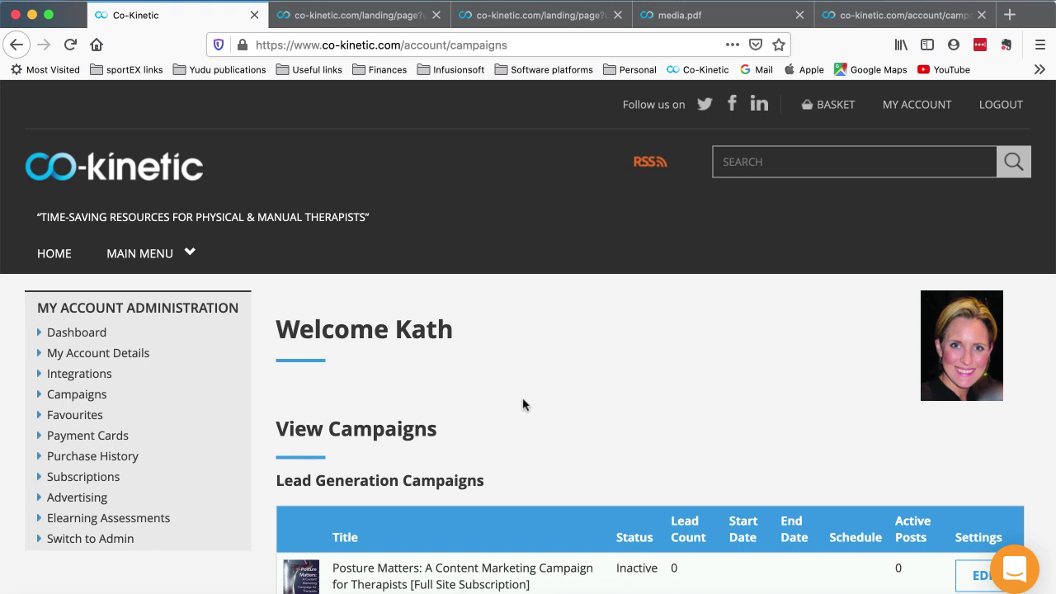
- Look through the Lead Generation Campaigns list and the account administration options
scroll(522, 403, "down", 3)
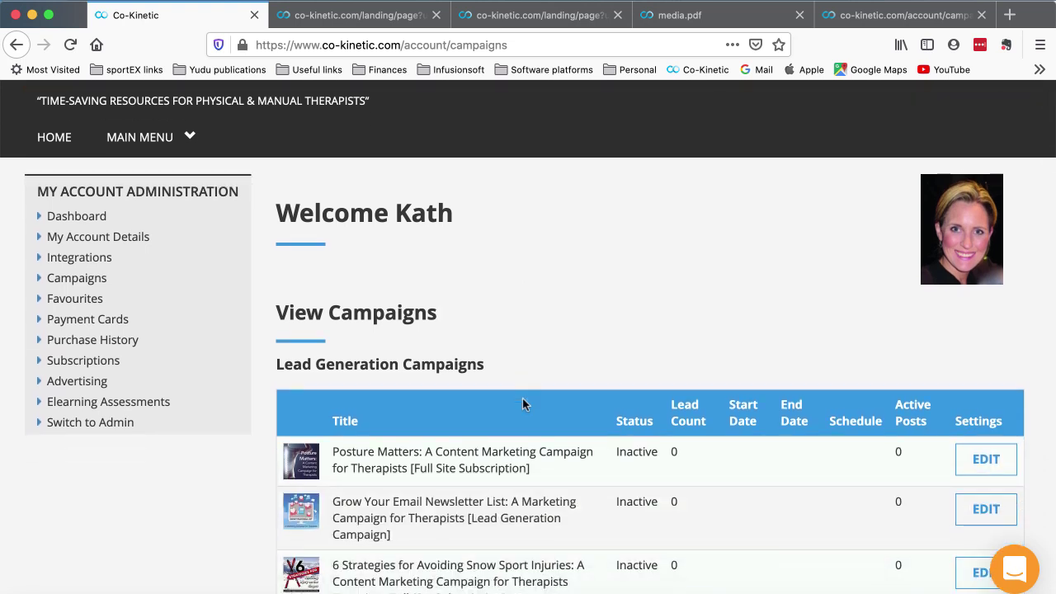
scroll(582, 321, "down", 5)
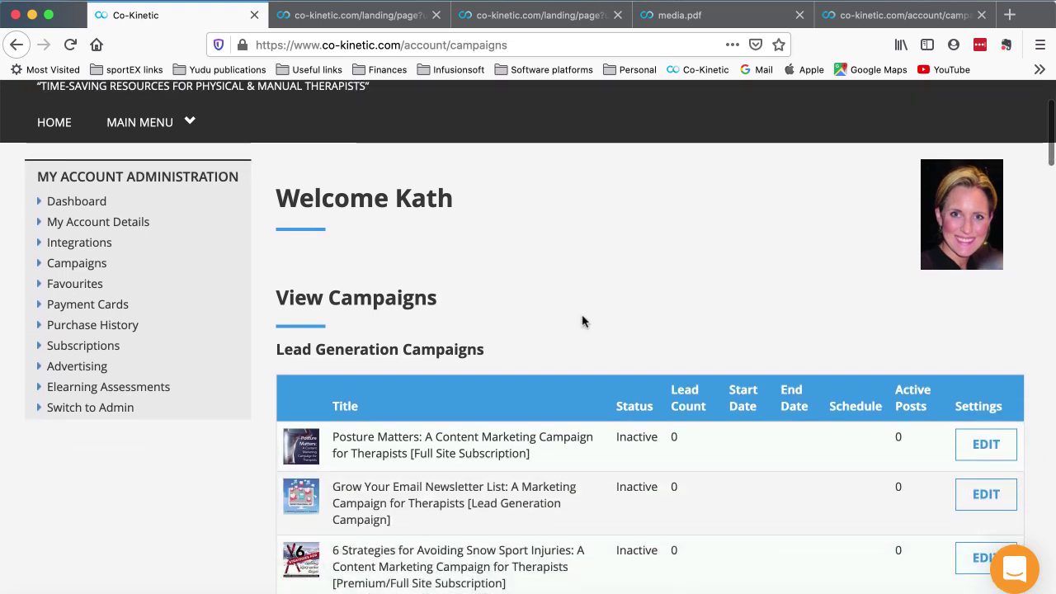
scroll(582, 320, "up", 5)
scroll(583, 320, "down", 8)
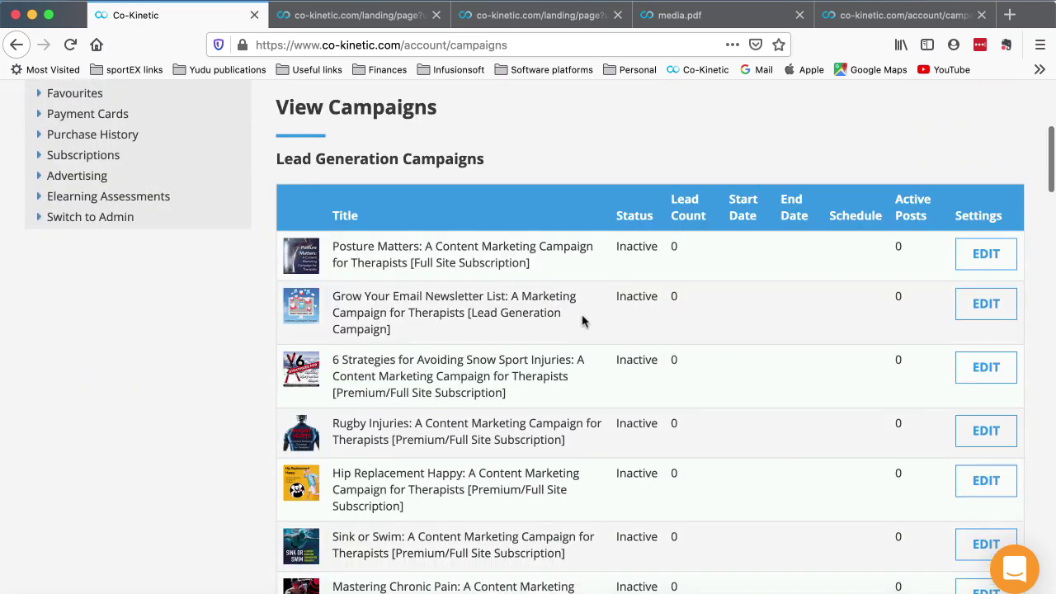
scroll(583, 320, "up", 8)
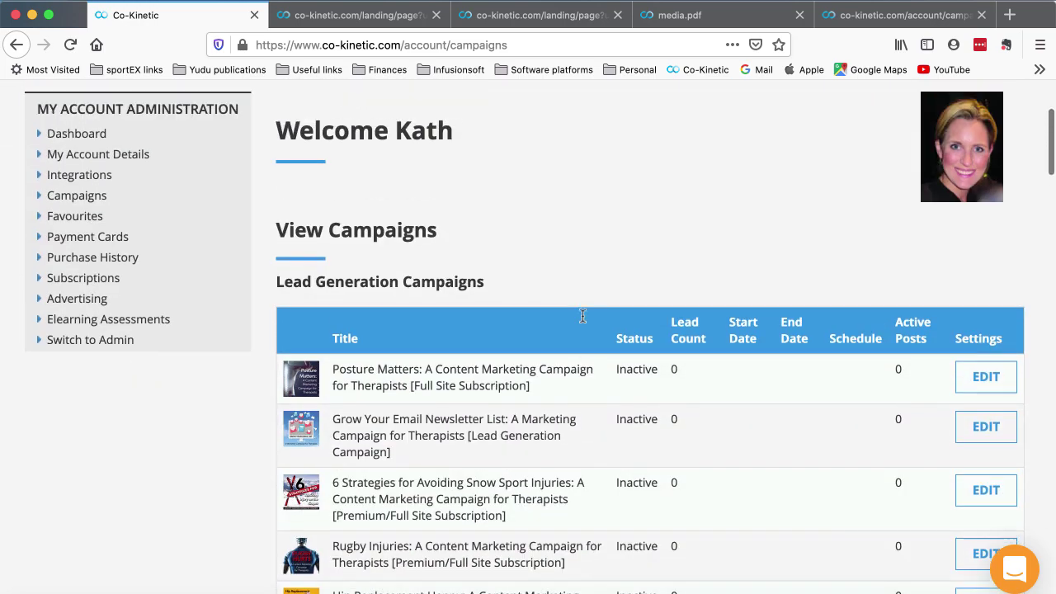
scroll(582, 321, "up", 2)
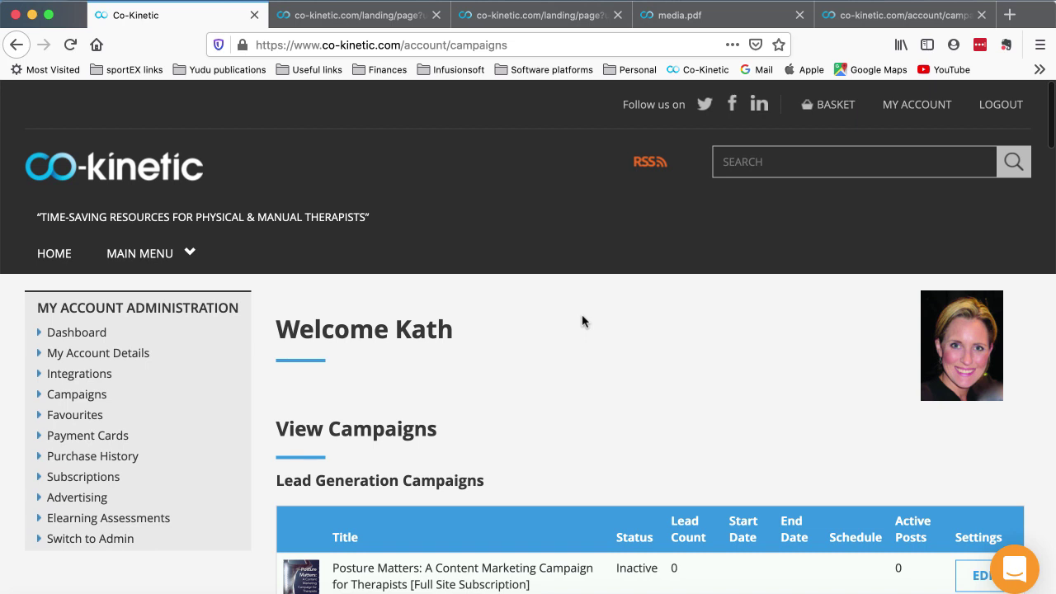
scroll(583, 321, "down", 4)
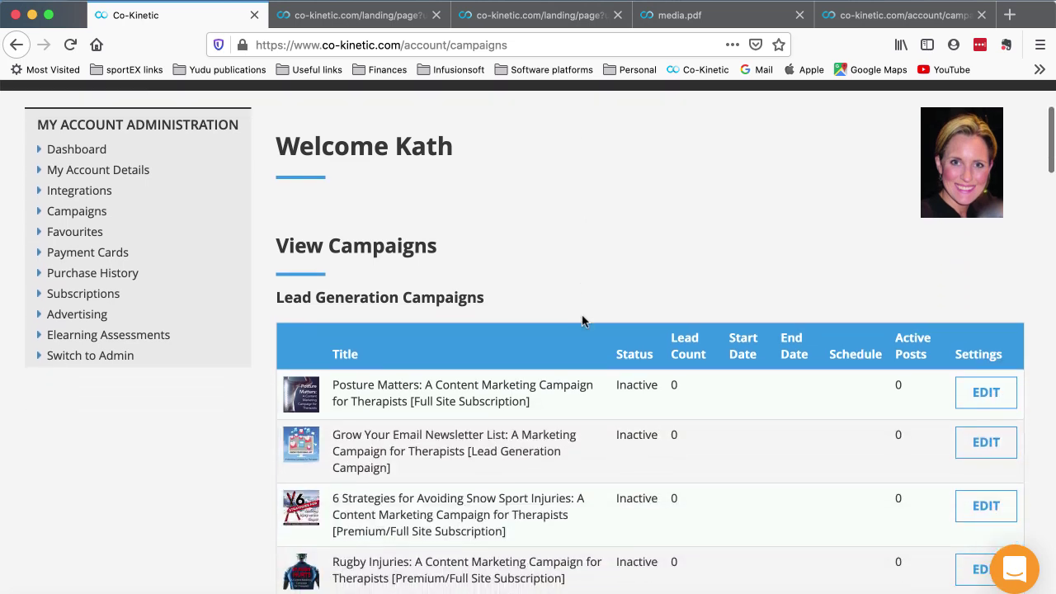
scroll(476, 398, "down", 2)
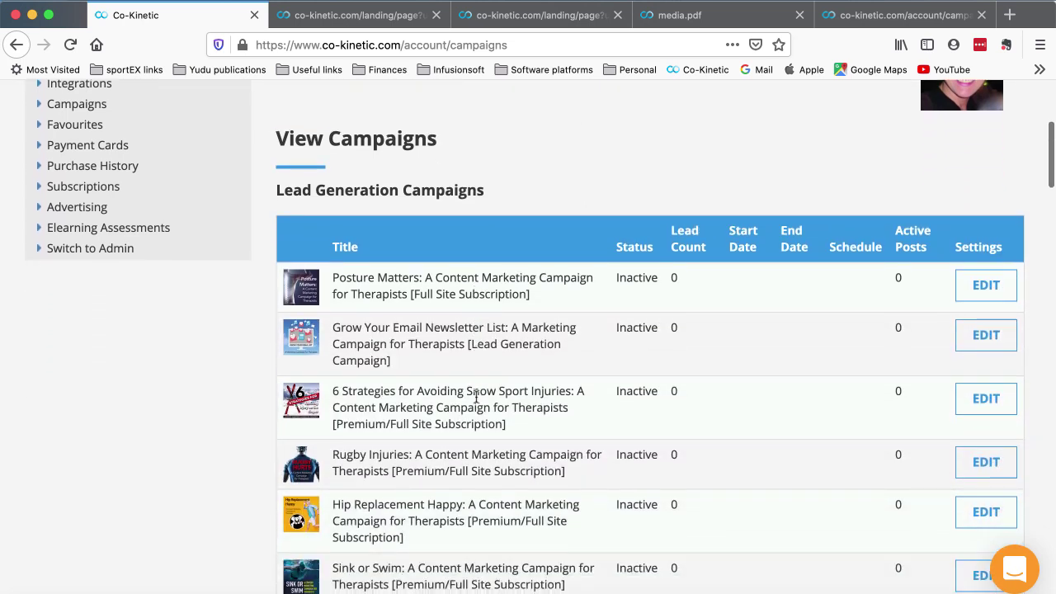
scroll(384, 289, "up", 4)
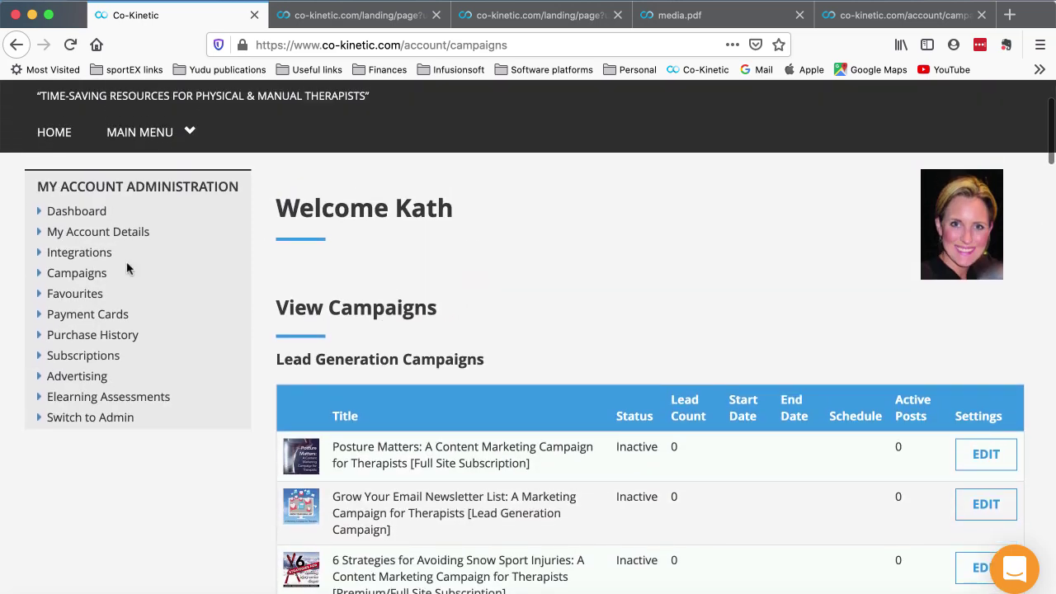
- Open the Posture Matters campaign for editing and show its campaign media
scroll(539, 395, "down", 2)
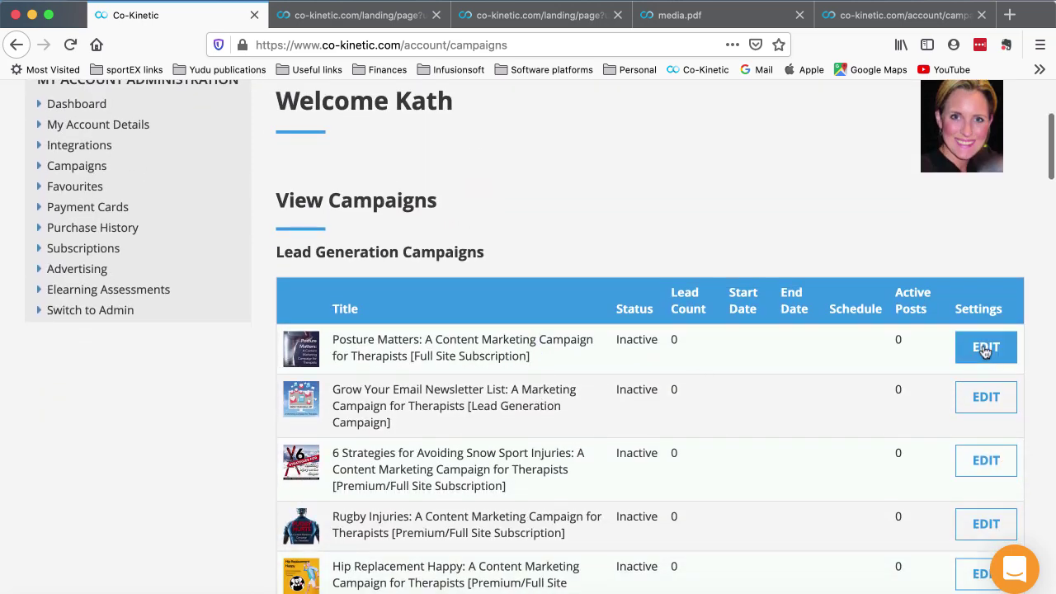
left_click(985, 349)
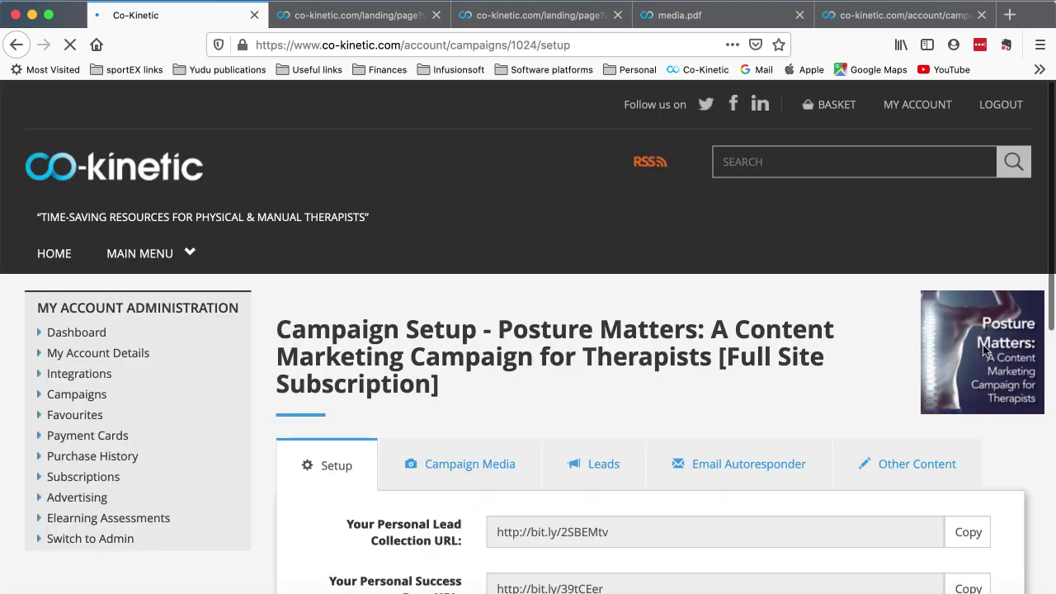
scroll(559, 314, "down", 4)
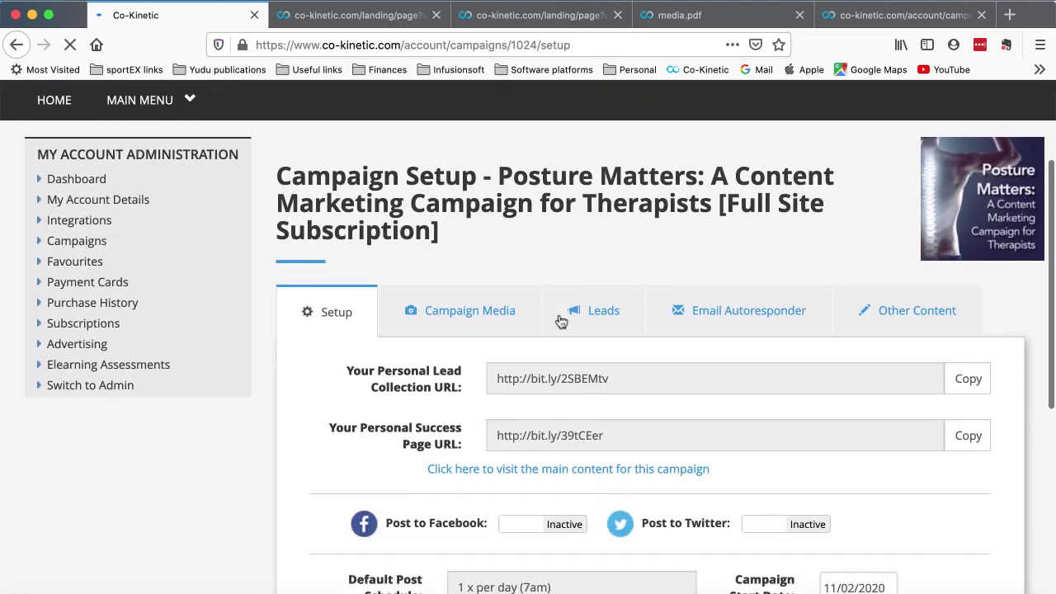
left_click(466, 301)
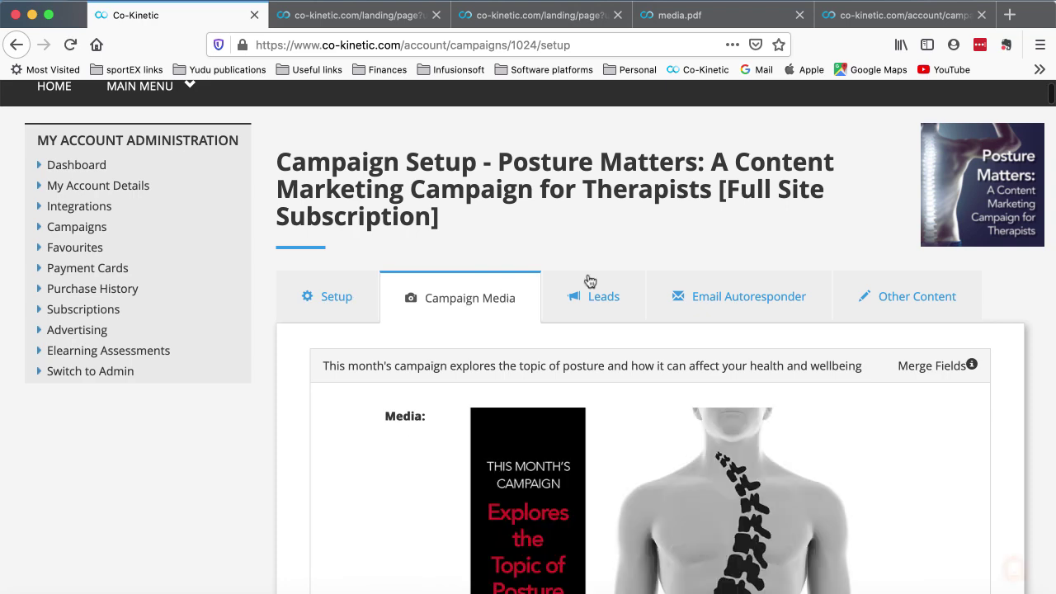
- Examine the first media item's image and suggested post, then place the cursor in its Facebook post field
scroll(611, 285, "down", 4)
scroll(612, 284, "down", 3)
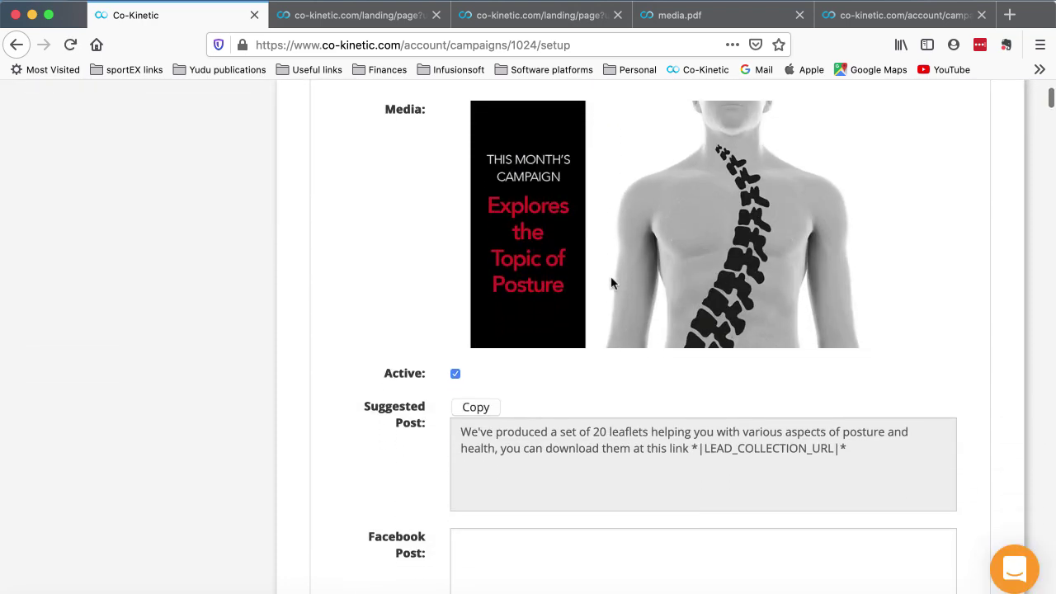
scroll(611, 281, "down", 1)
scroll(611, 278, "up", 4)
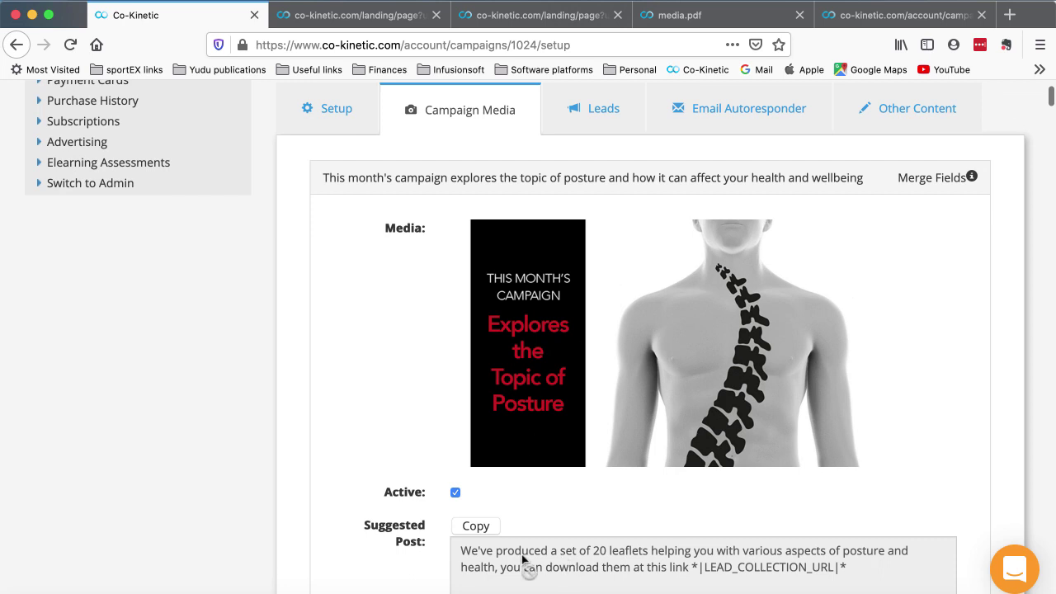
scroll(627, 302, "down", 6)
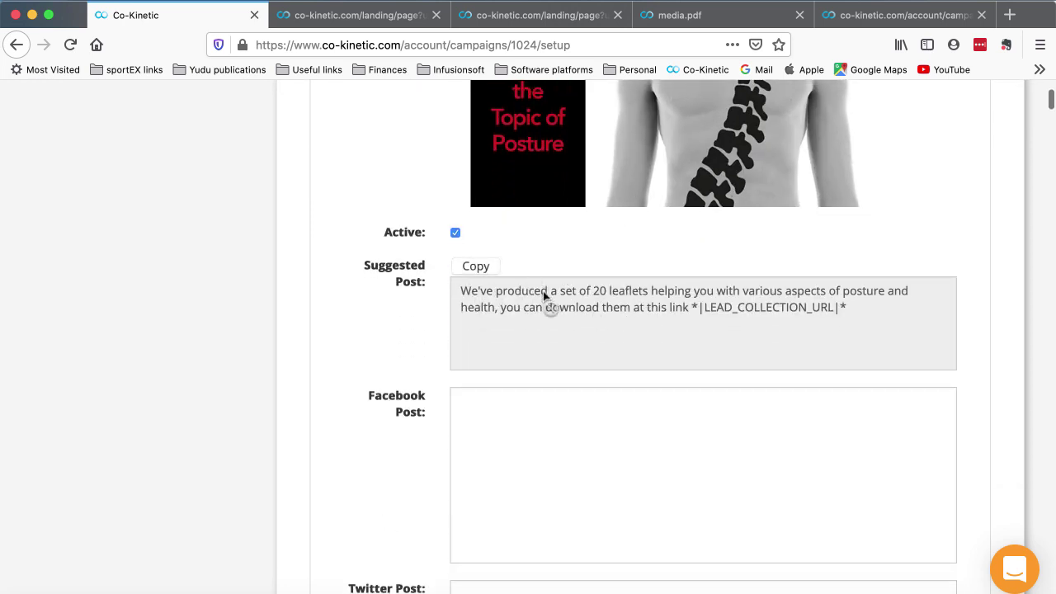
left_click(486, 578)
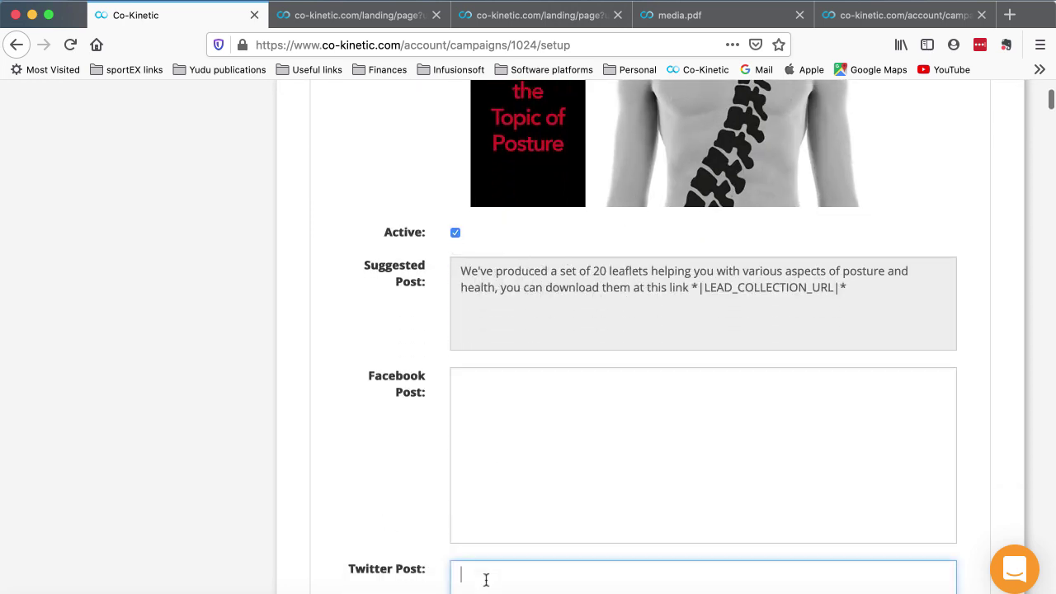
left_click(484, 417)
- Examine the Active and Disable Landing Page URL options of the first media item
scroll(321, 375, "up", 2)
scroll(321, 375, "up", 2)
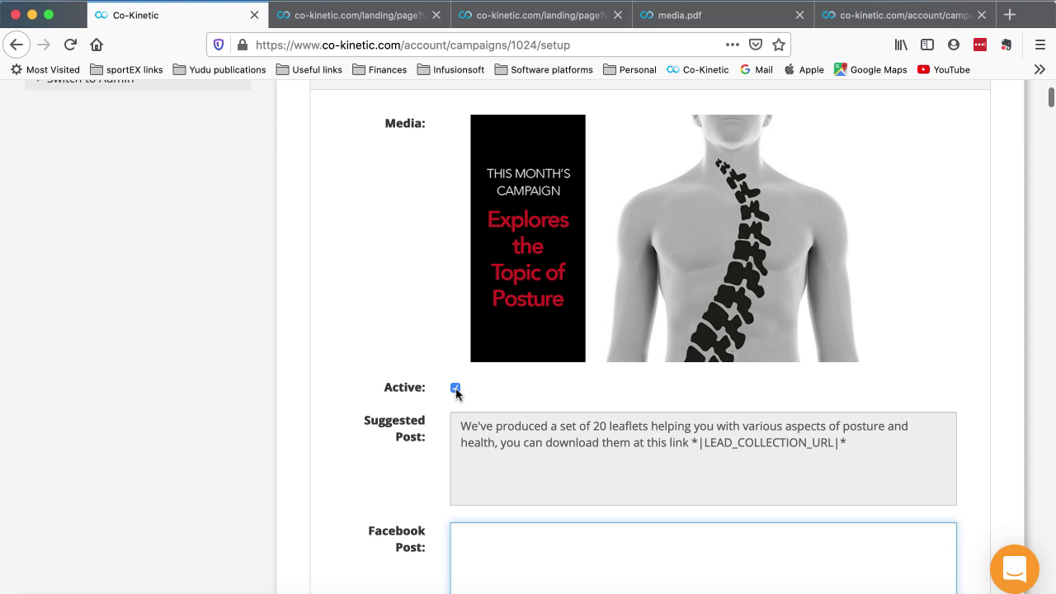
scroll(365, 350, "down", 8)
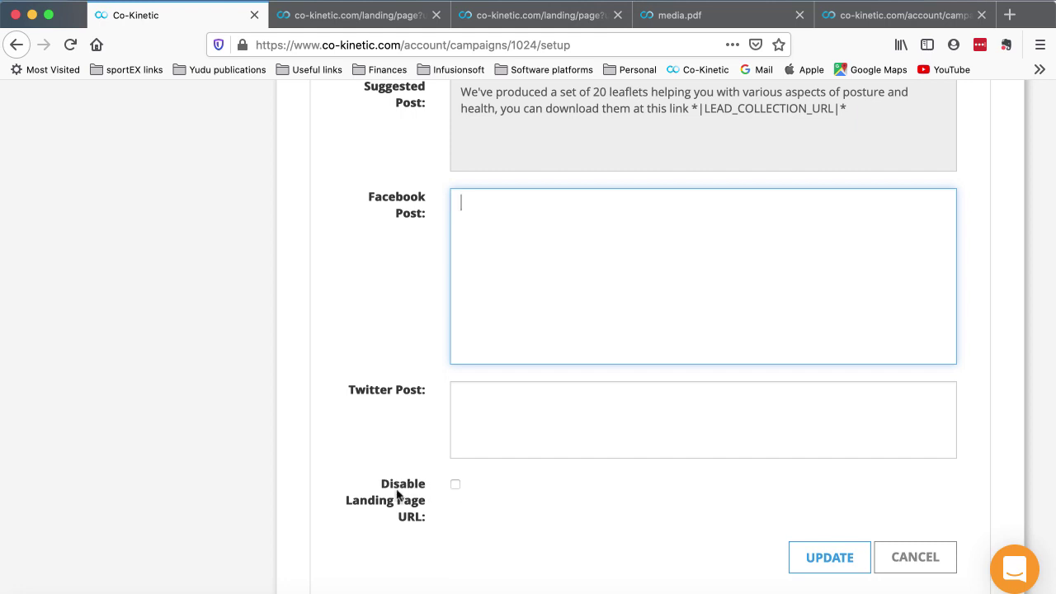
scroll(492, 532, "up", 3)
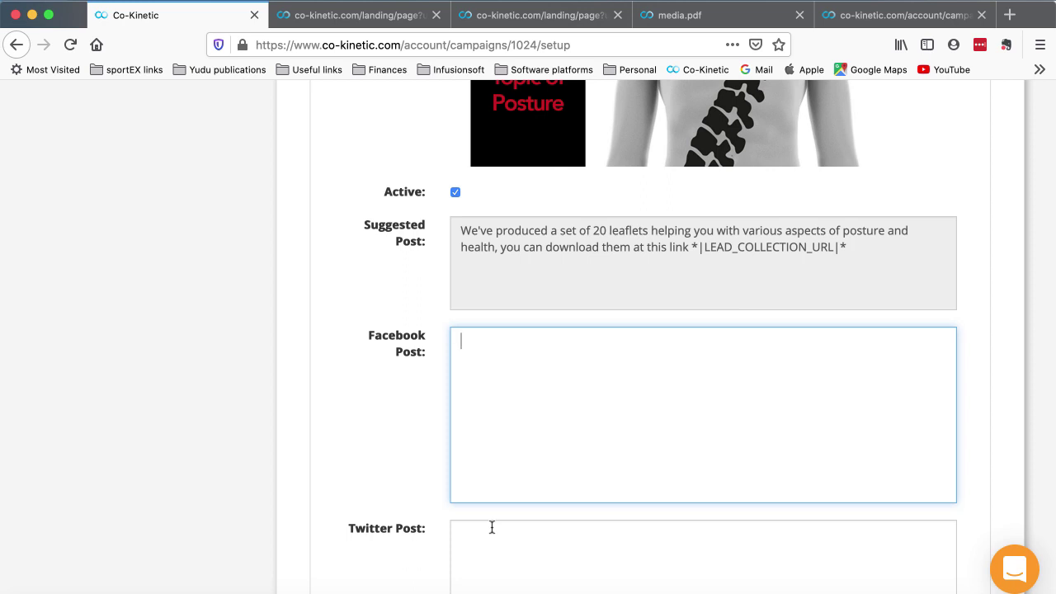
scroll(341, 373, "up", 5)
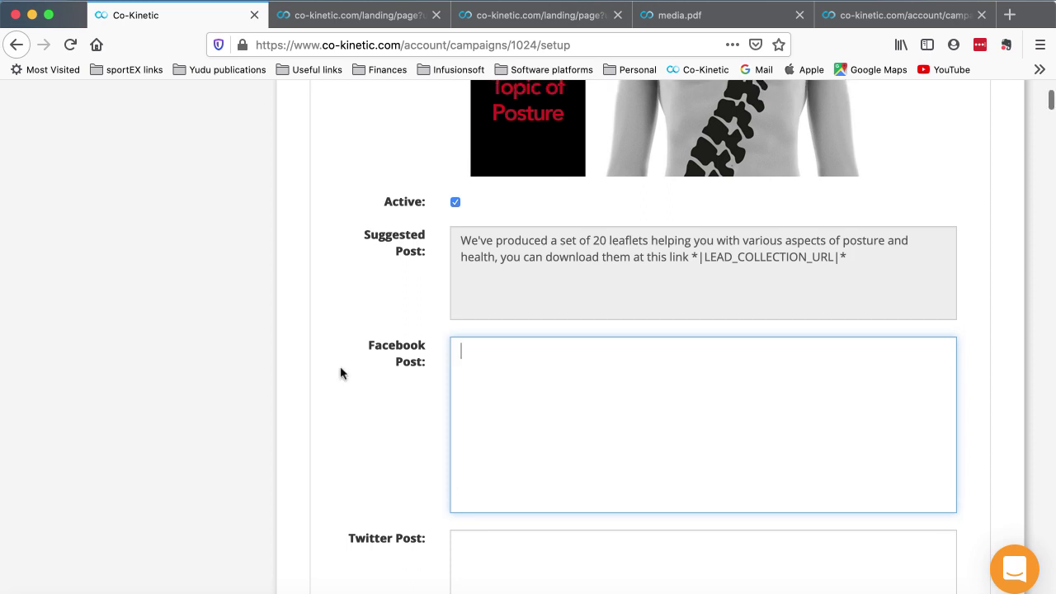
scroll(341, 373, "up", 1)
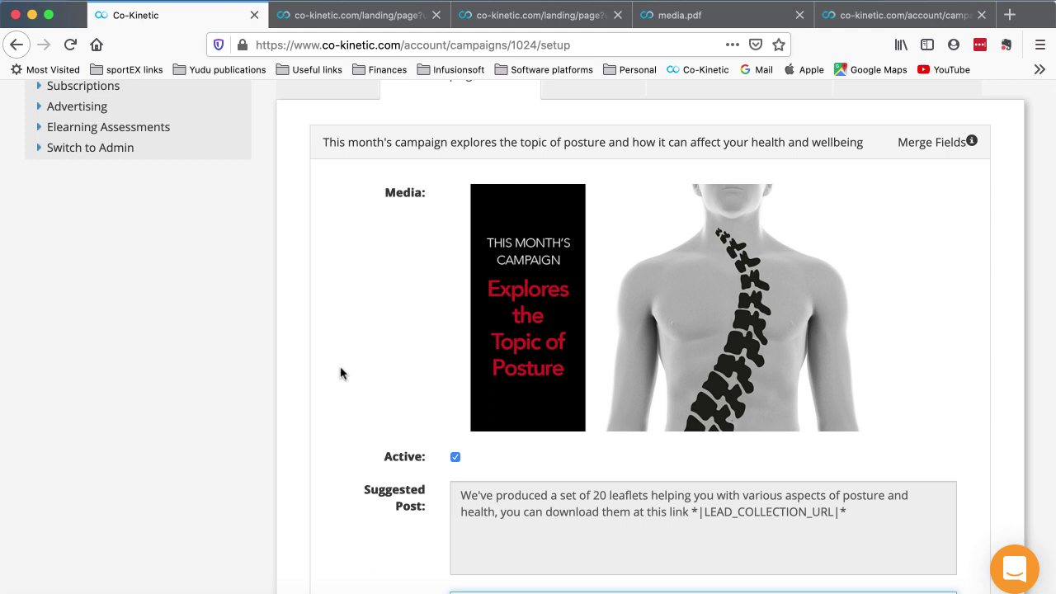
scroll(341, 373, "down", 3)
scroll(340, 373, "up", 6)
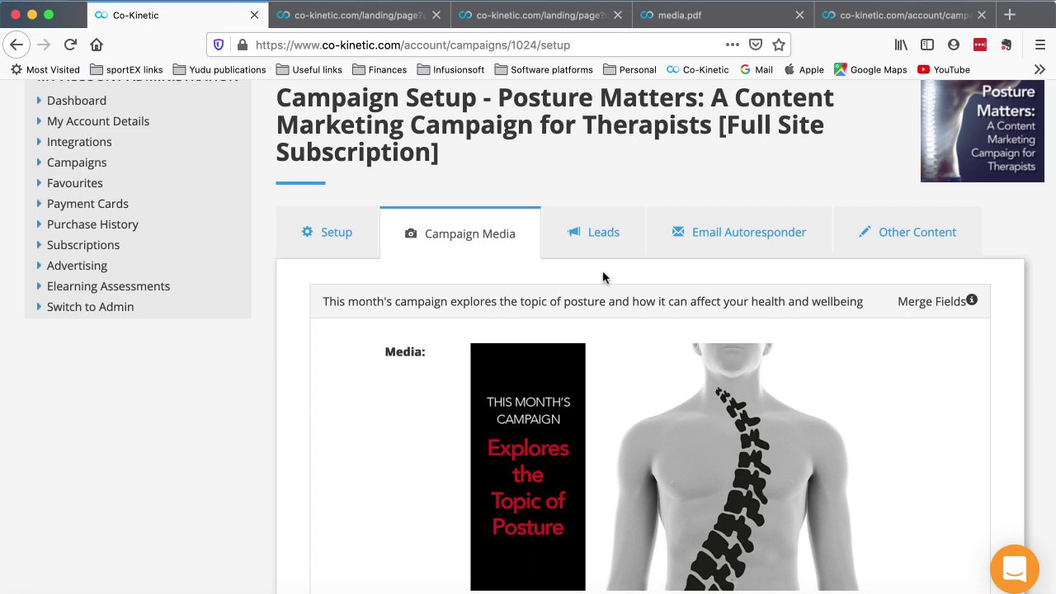
- Review the first media item's suggested post with its lead collection link, and its Facebook and Twitter fields
scroll(602, 277, "down", 3)
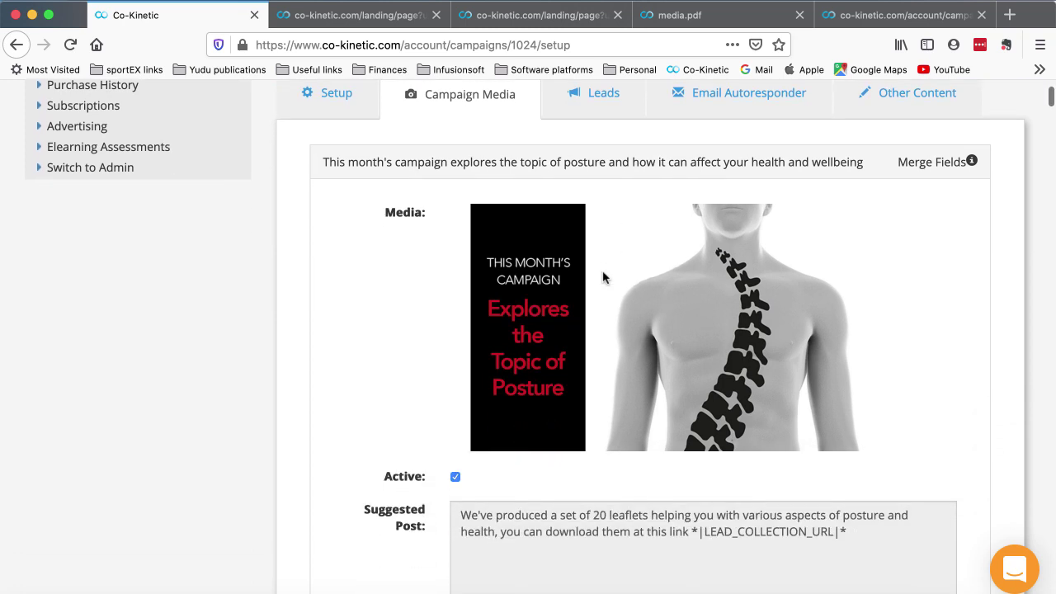
scroll(602, 277, "down", 8)
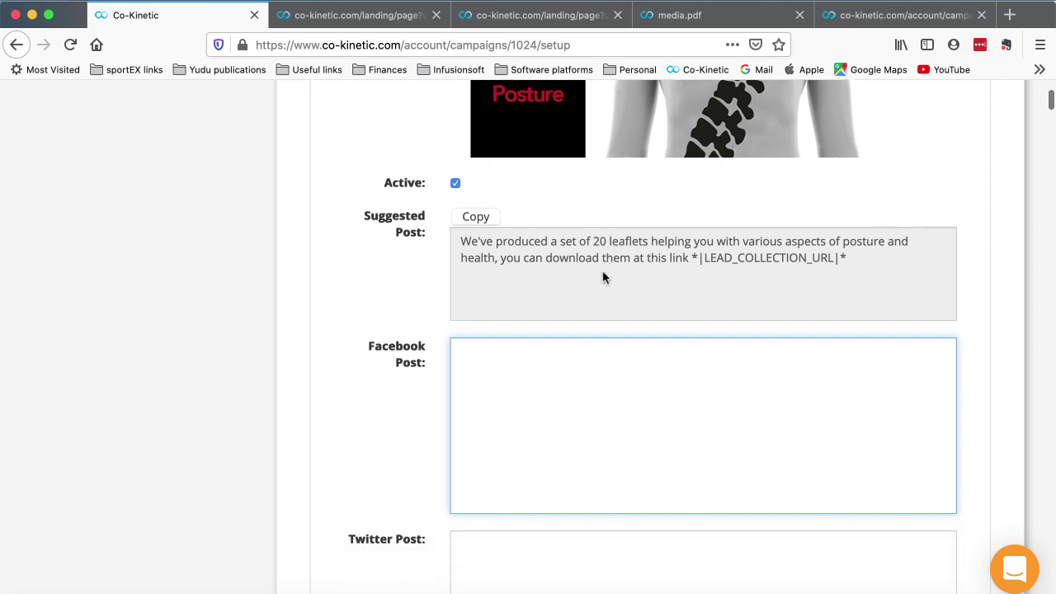
scroll(603, 277, "down", 1)
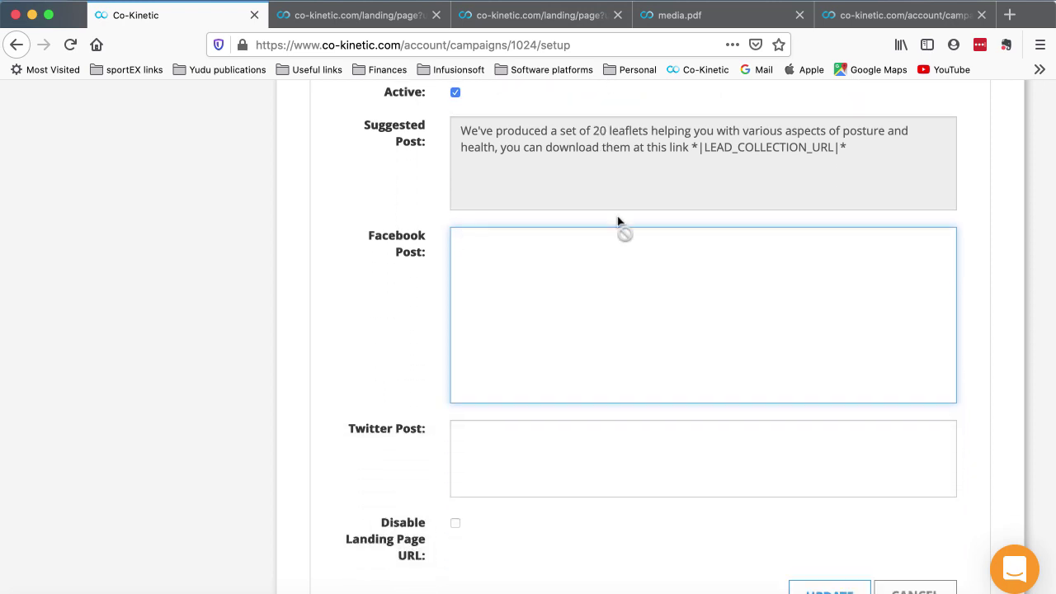
mouse_move(666, 190)
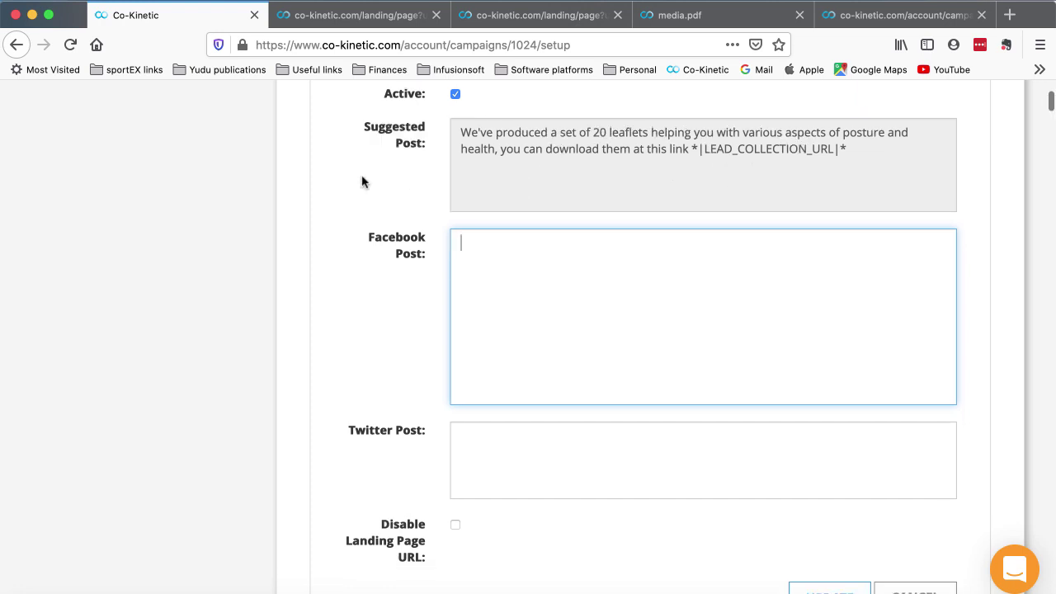
scroll(361, 181, "up", 5)
scroll(361, 181, "down", 5)
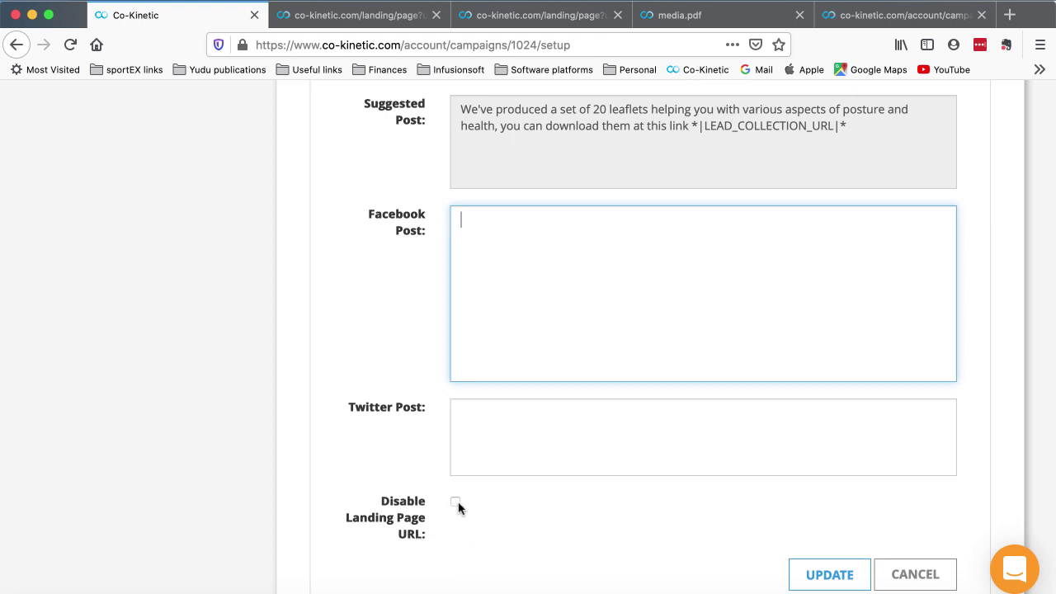
scroll(461, 513, "up", 10)
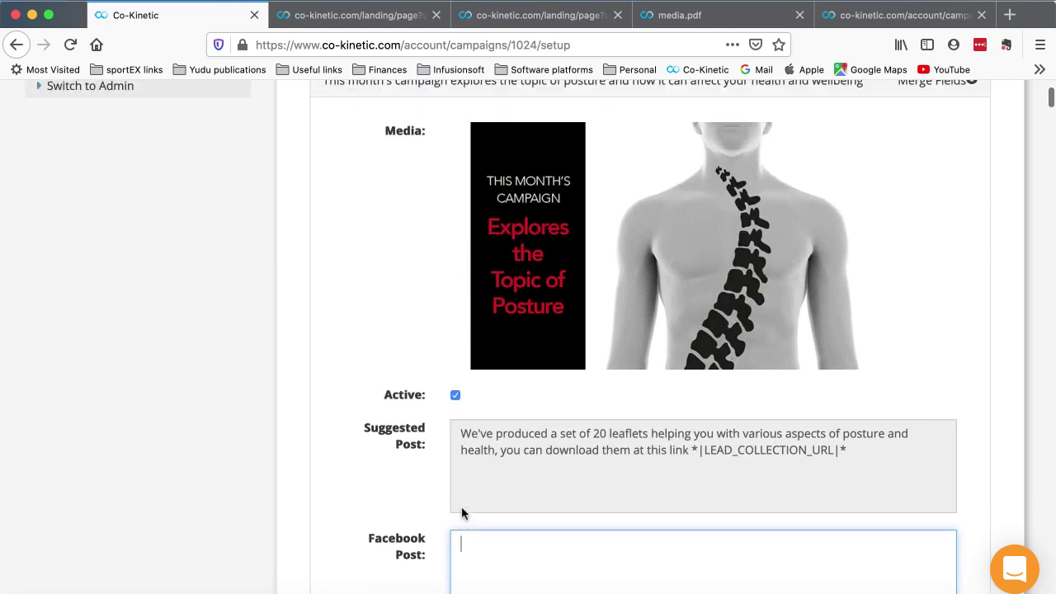
scroll(461, 514, "up", 5)
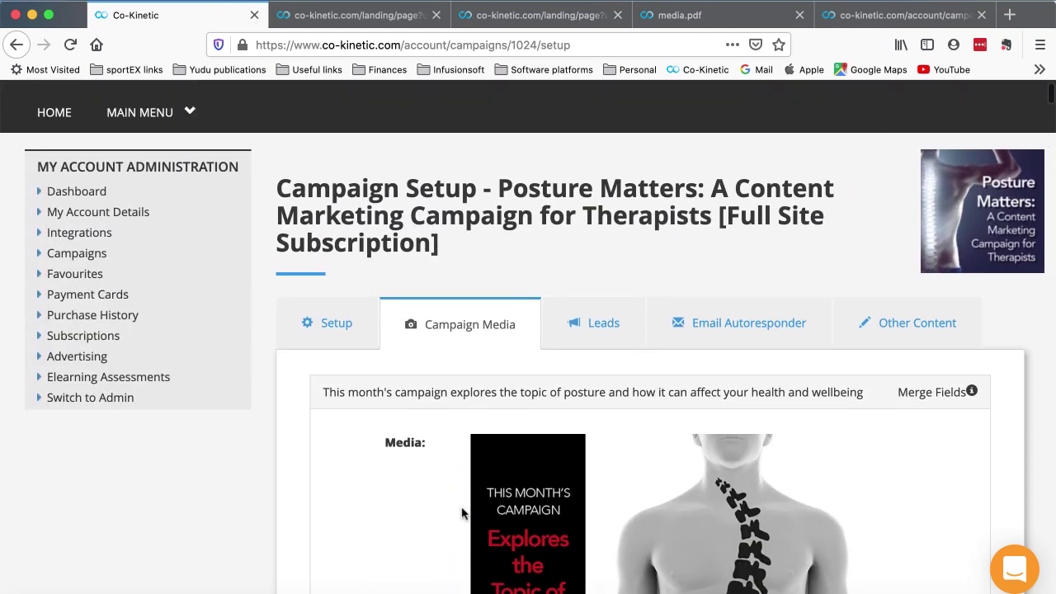
scroll(462, 513, "up", 3)
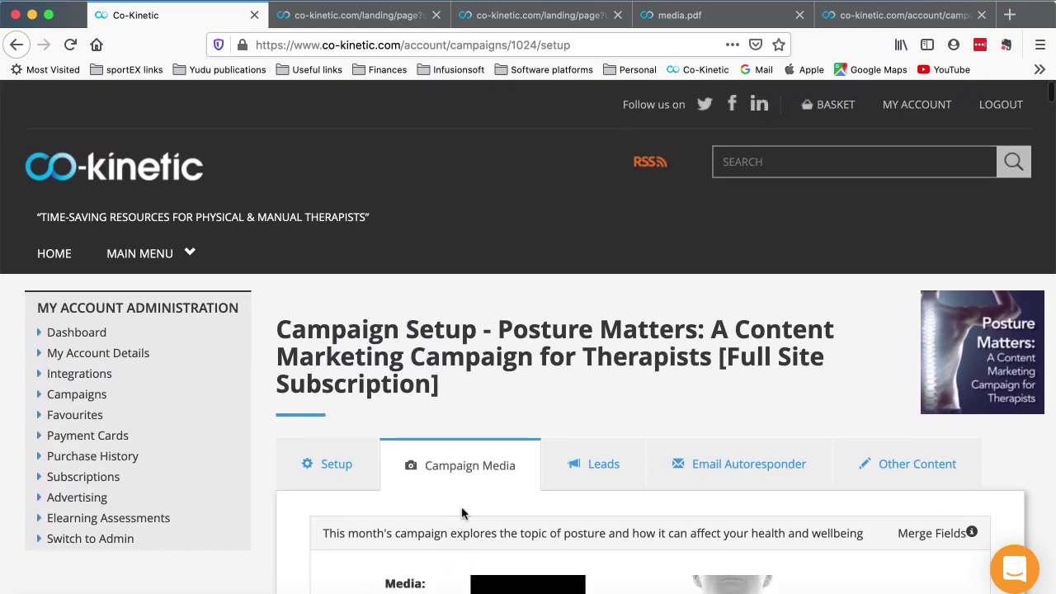
- Turn on Disable Landing Page URL for the first media item about this month's posture campaign
scroll(450, 446, "down", 4)
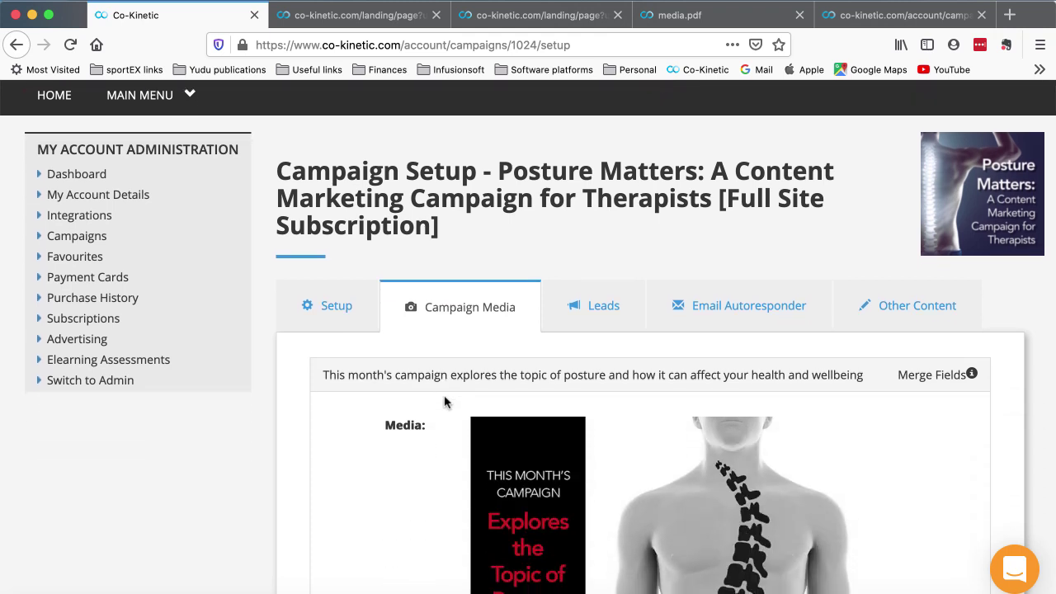
scroll(446, 402, "down", 14)
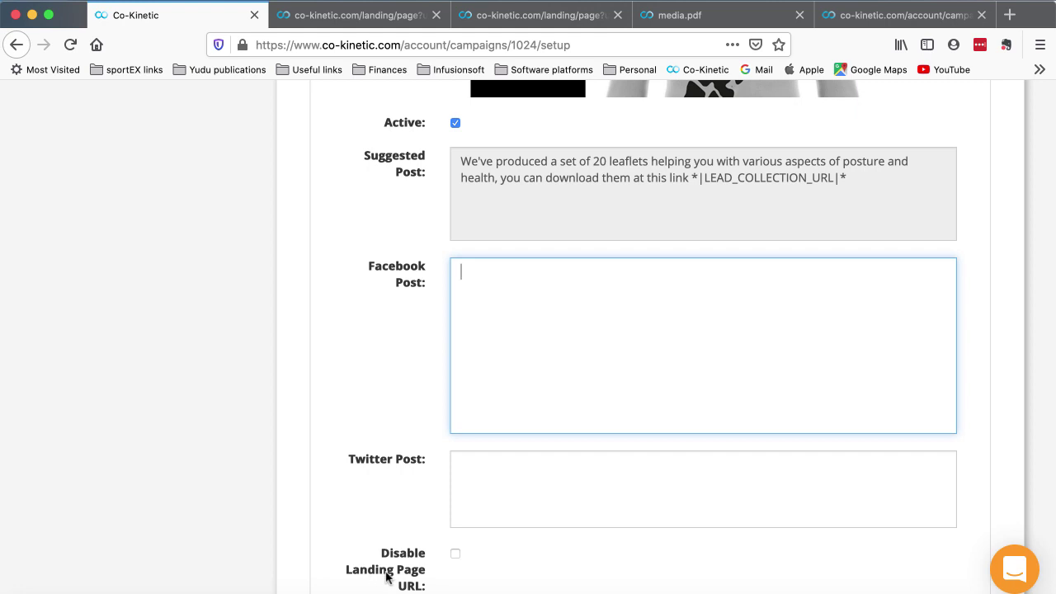
left_click(456, 563)
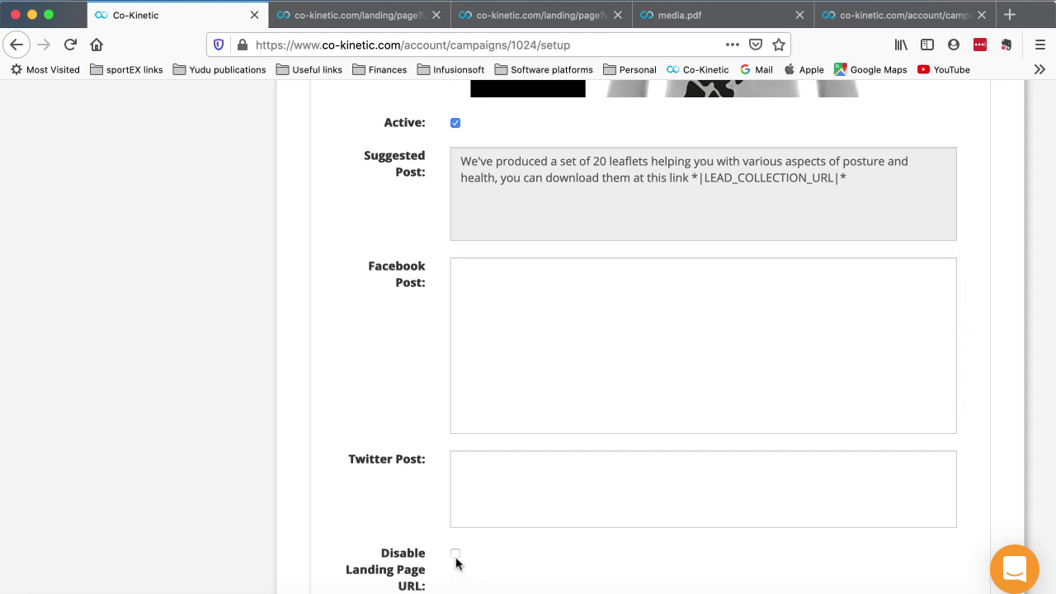
scroll(555, 515, "down", 3)
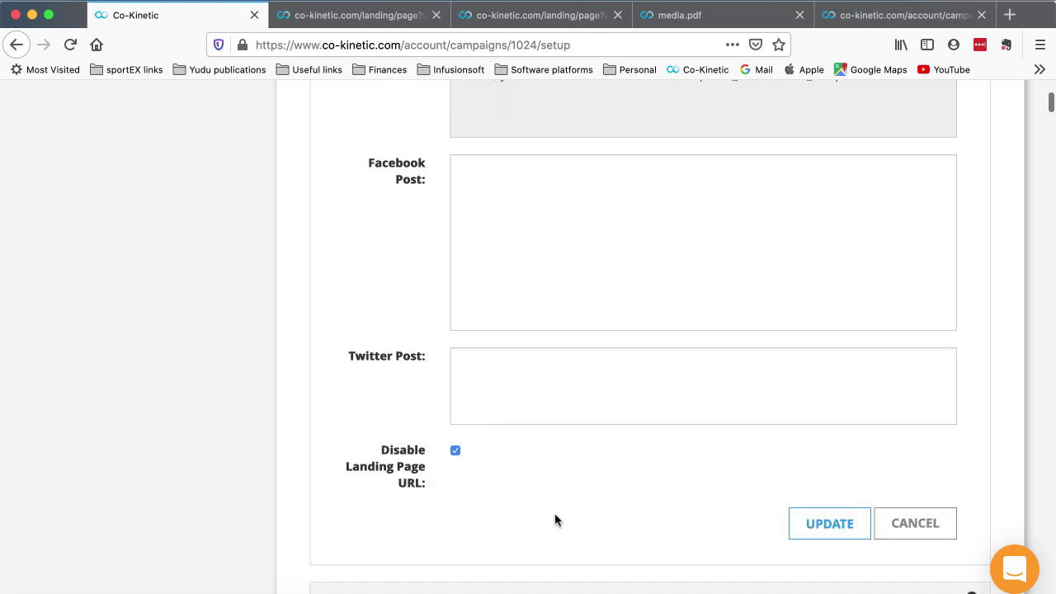
scroll(619, 522, "up", 3)
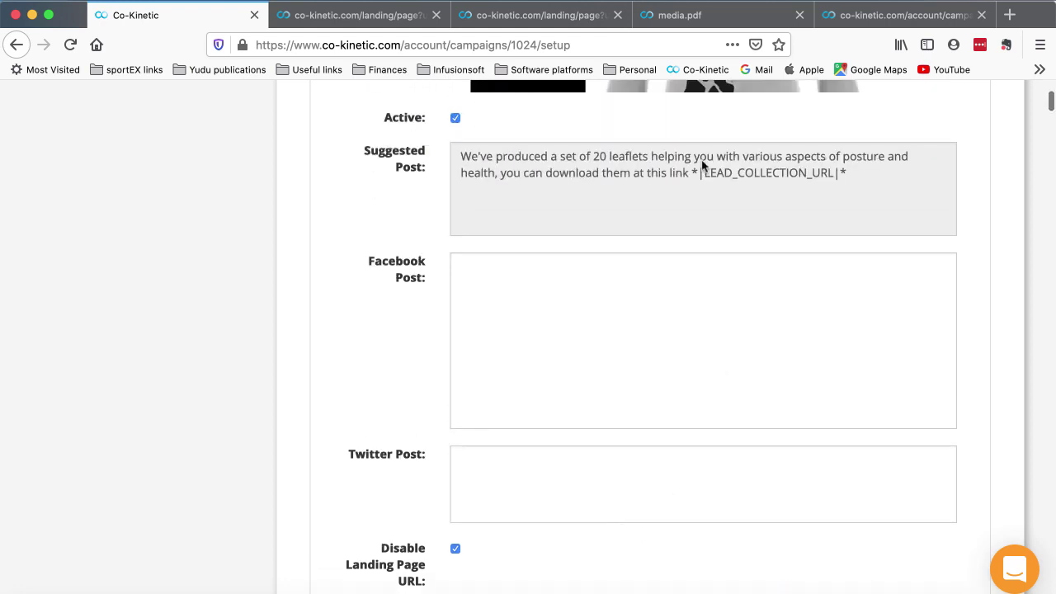
- Turn off Disable Landing Page URL for the first media item about this month's posture campaign
mouse_move(699, 192)
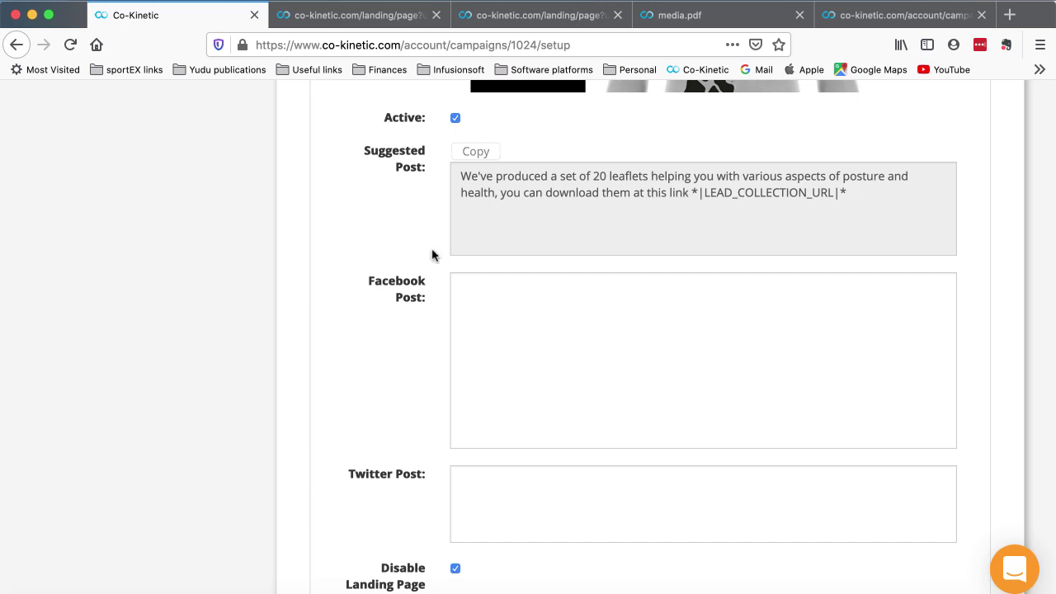
scroll(431, 258, "down", 1)
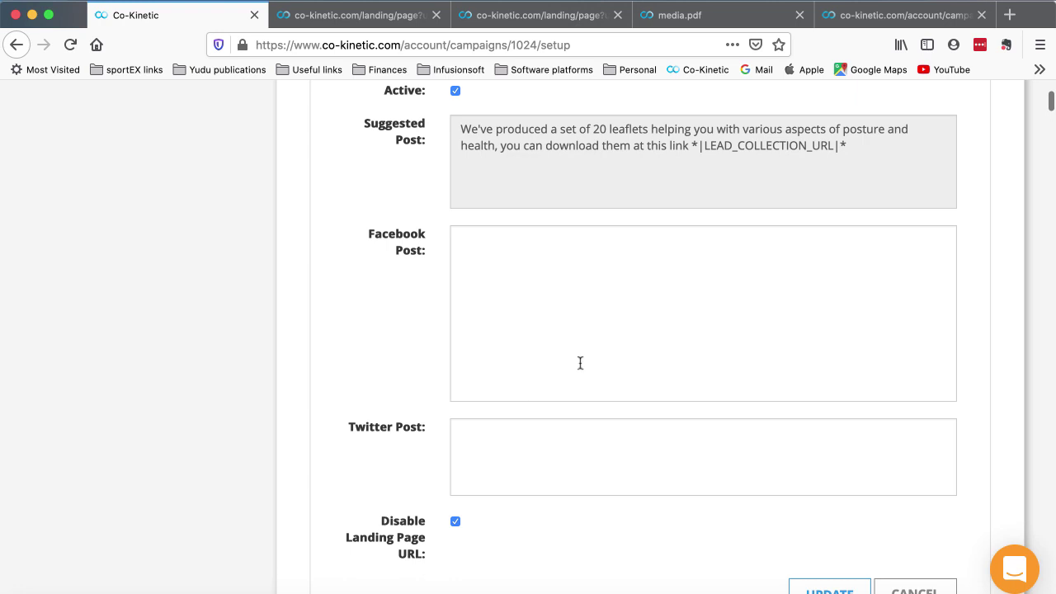
mouse_move(598, 184)
left_click(455, 522)
- Highlight the *|LEAD_COLLECTION_URL|* merge field in the first media item's suggested post and review it alongside the post's image
scroll(402, 460, "up", 2)
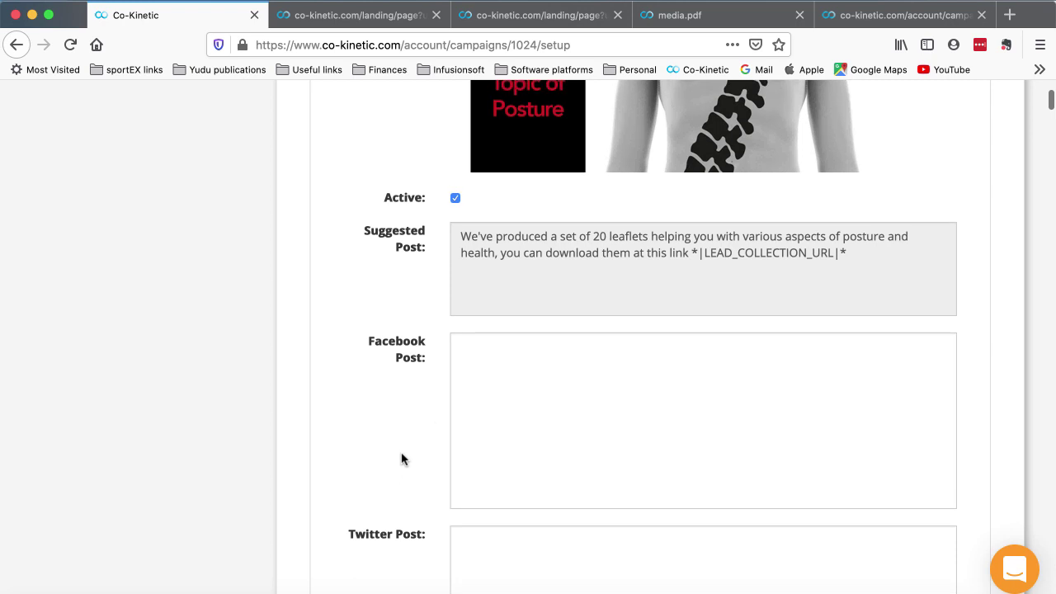
mouse_move(718, 278)
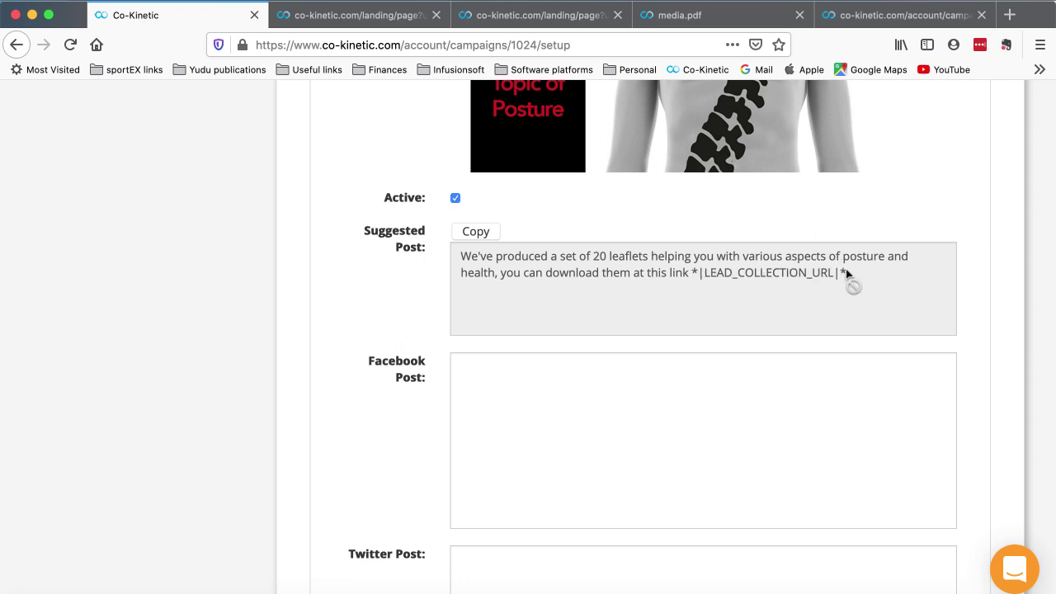
left_click_drag(847, 274, 692, 277)
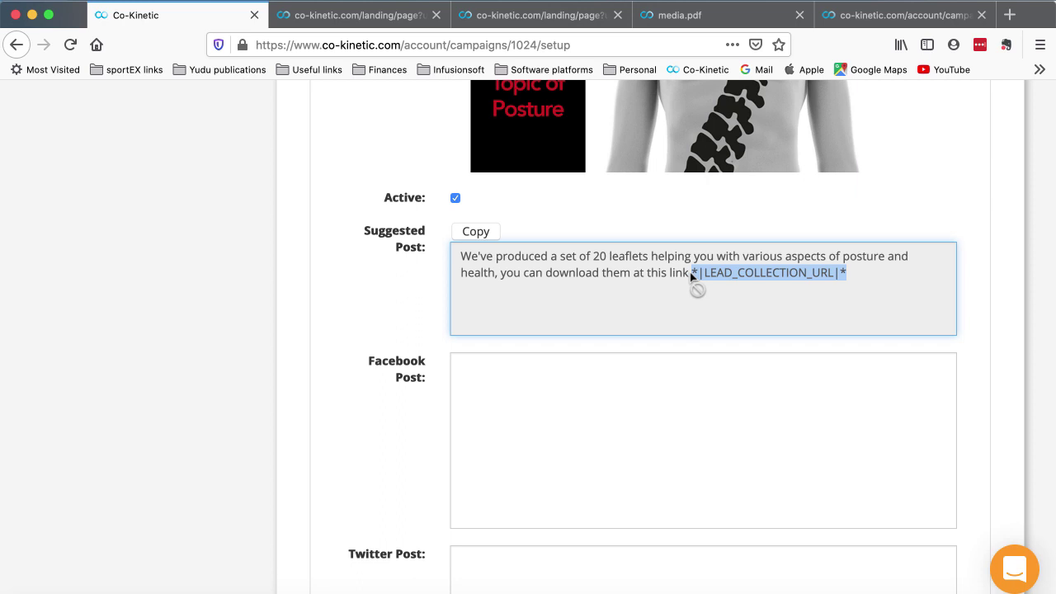
scroll(394, 244, "up", 5)
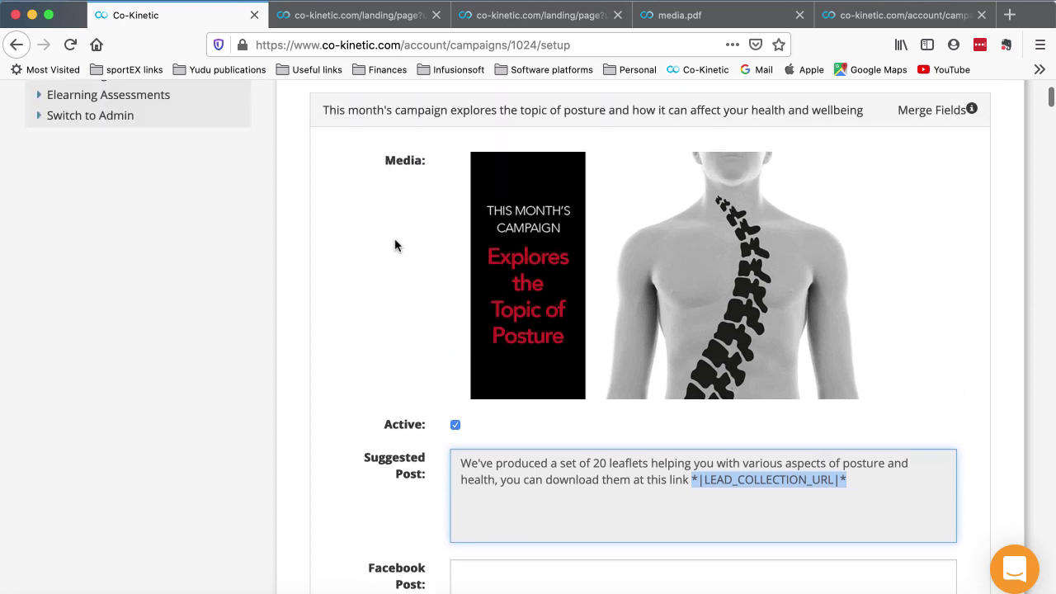
scroll(395, 244, "up", 1)
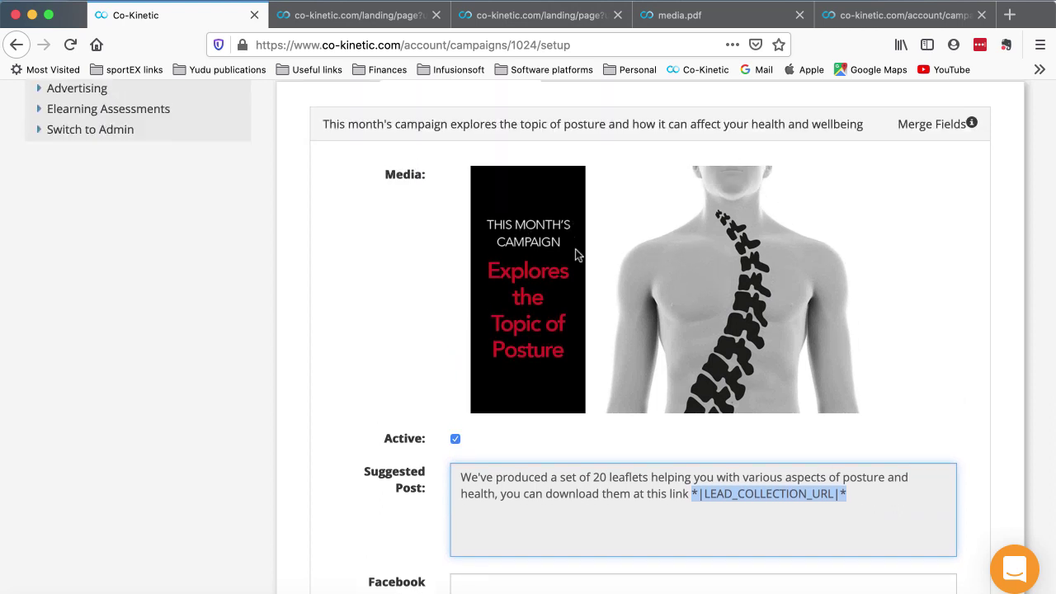
scroll(578, 255, "down", 3)
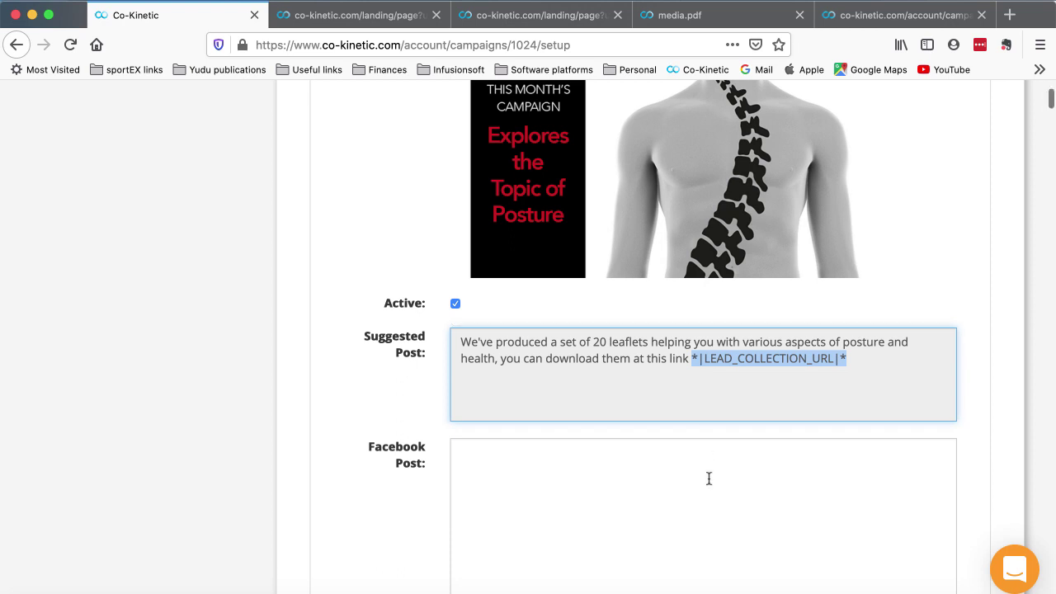
scroll(401, 385, "down", 1)
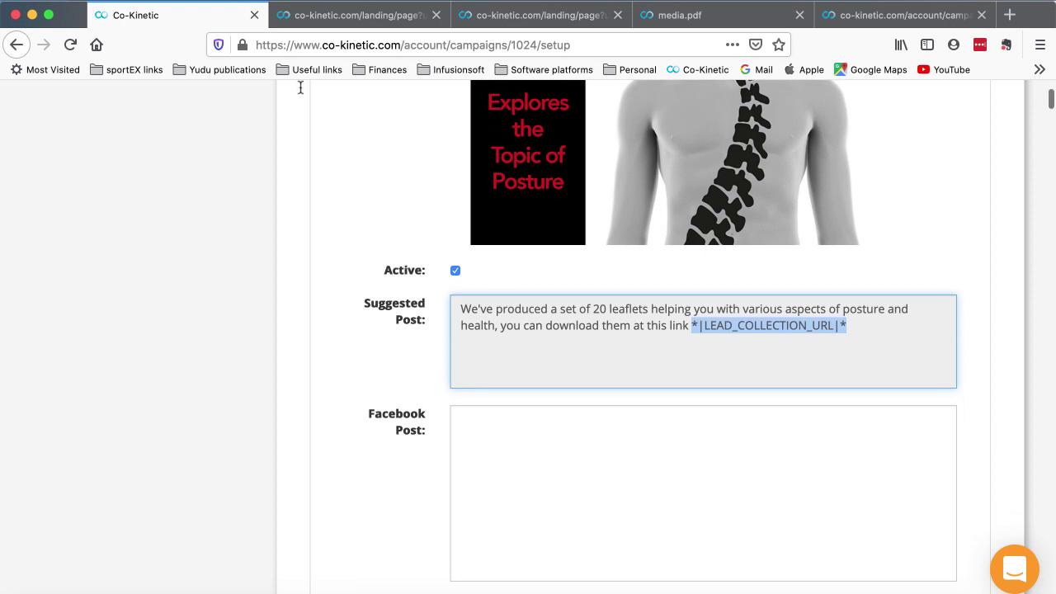
- Examine the poor posture lead collection landing page, including its sign-up form and the list of downloadable resources
left_click(325, 26)
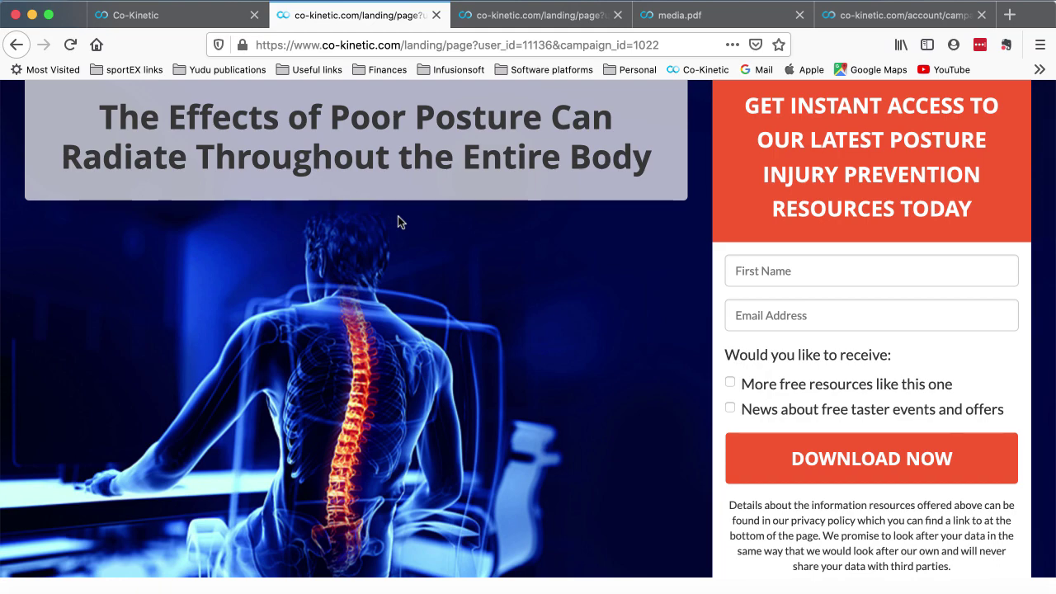
scroll(765, 293, "down", 3)
scroll(765, 293, "down", 8)
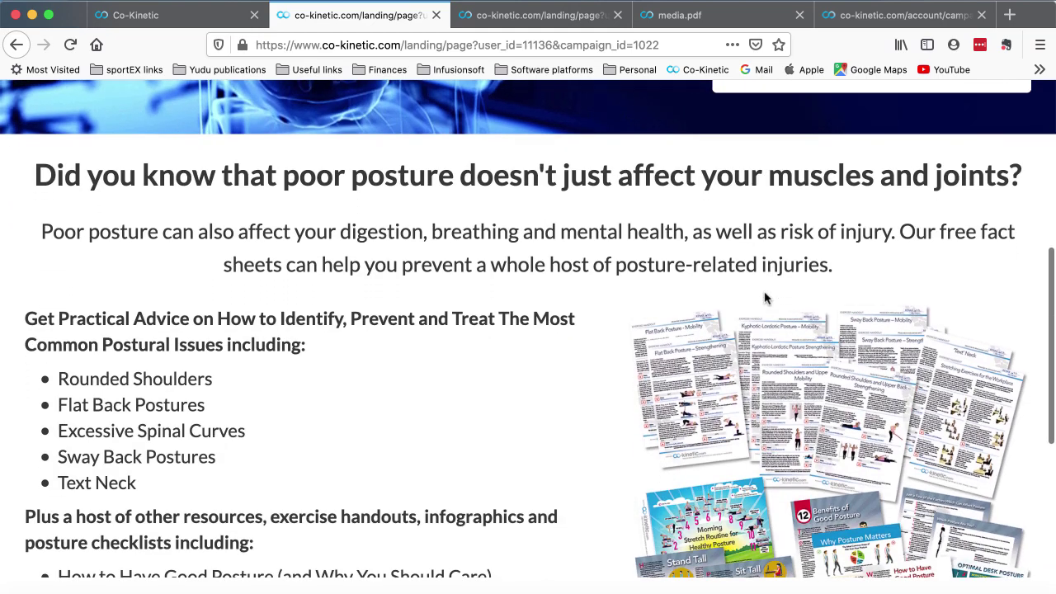
scroll(765, 297, "down", 3)
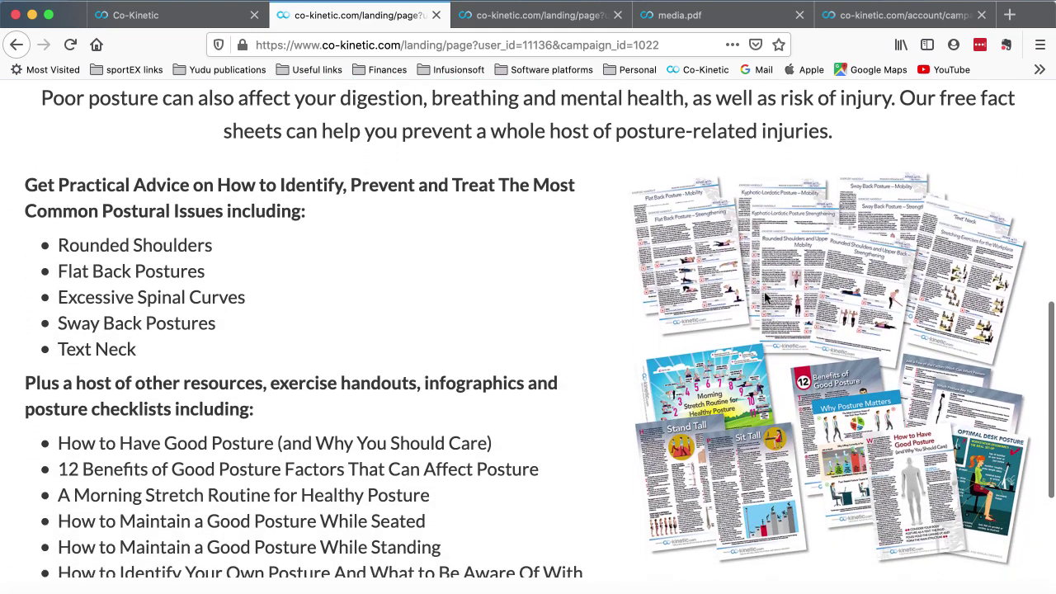
scroll(765, 298, "down", 4)
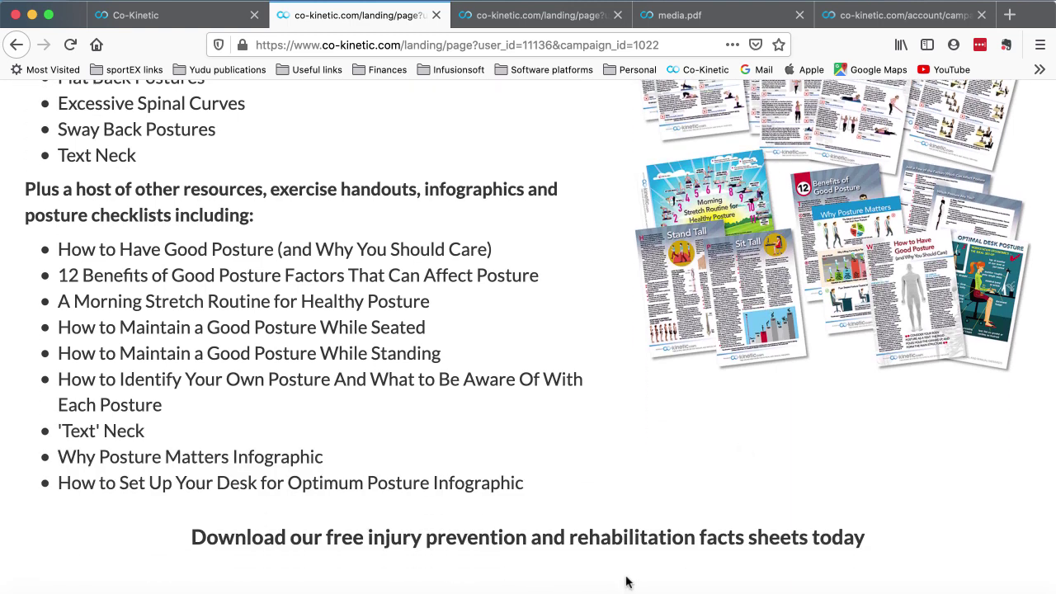
scroll(585, 413, "up", 2)
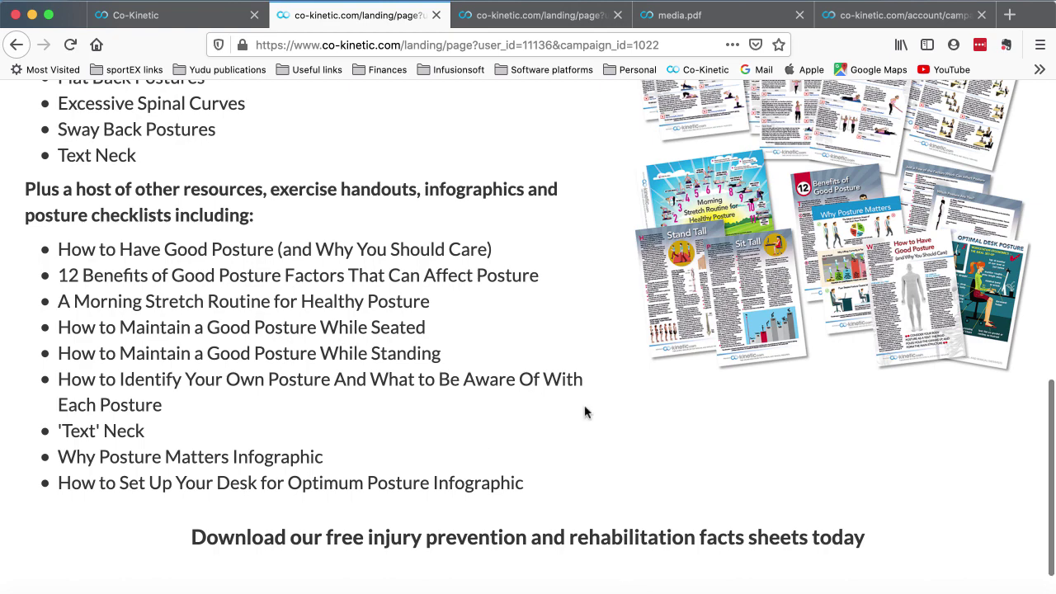
scroll(585, 412, "up", 10)
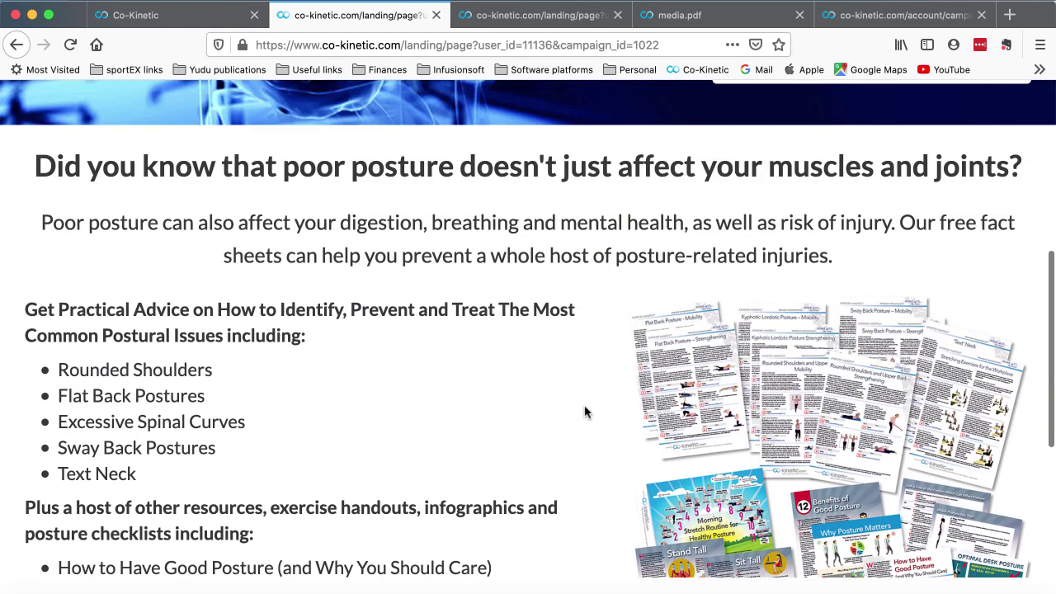
scroll(585, 413, "up", 3)
scroll(585, 413, "down", 9)
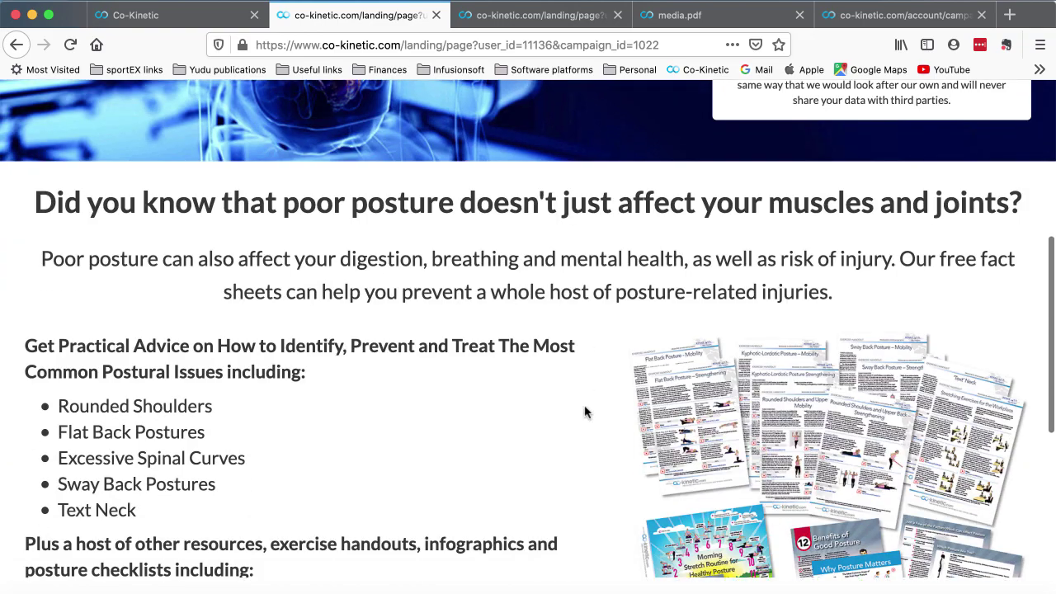
scroll(585, 412, "up", 12)
scroll(585, 413, "down", 5)
scroll(585, 413, "down", 15)
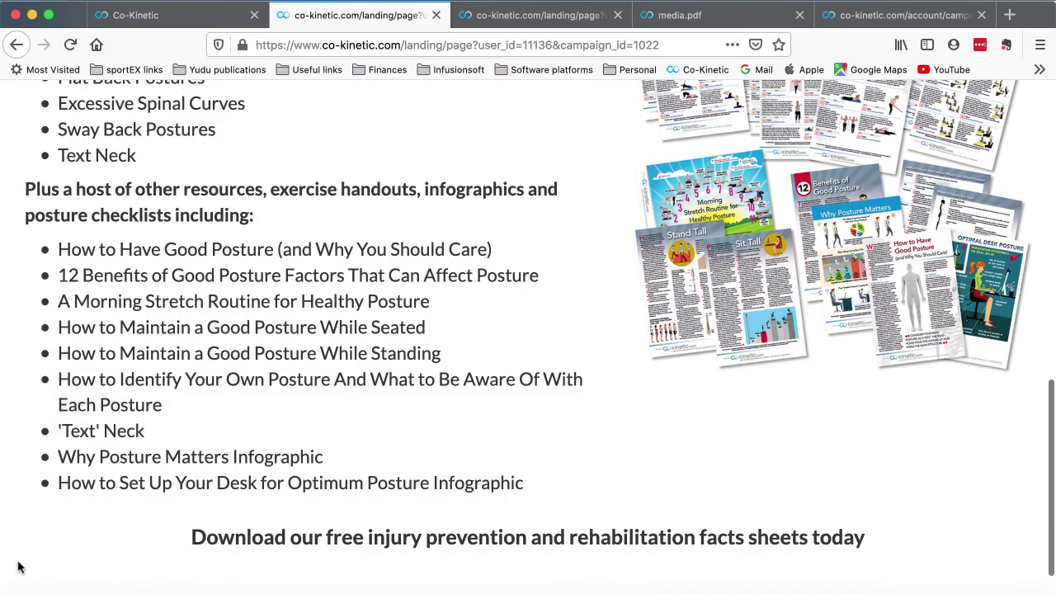
scroll(299, 437, "up", 15)
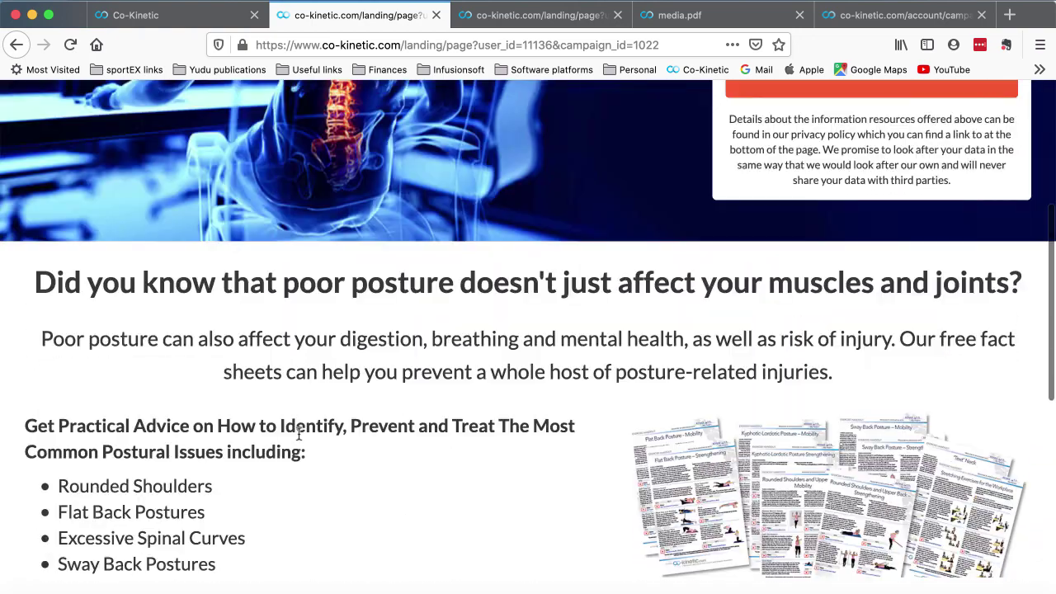
scroll(298, 434, "up", 1)
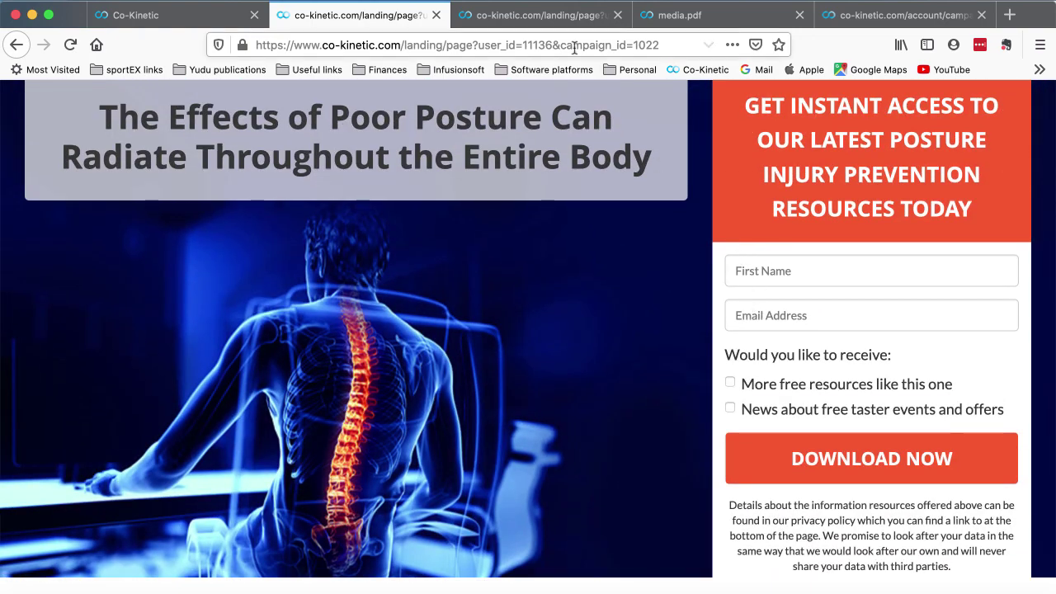
- Bring up the Posture Resources page and preview the titles of its advice leaflets and exercise handouts
left_click(522, 17)
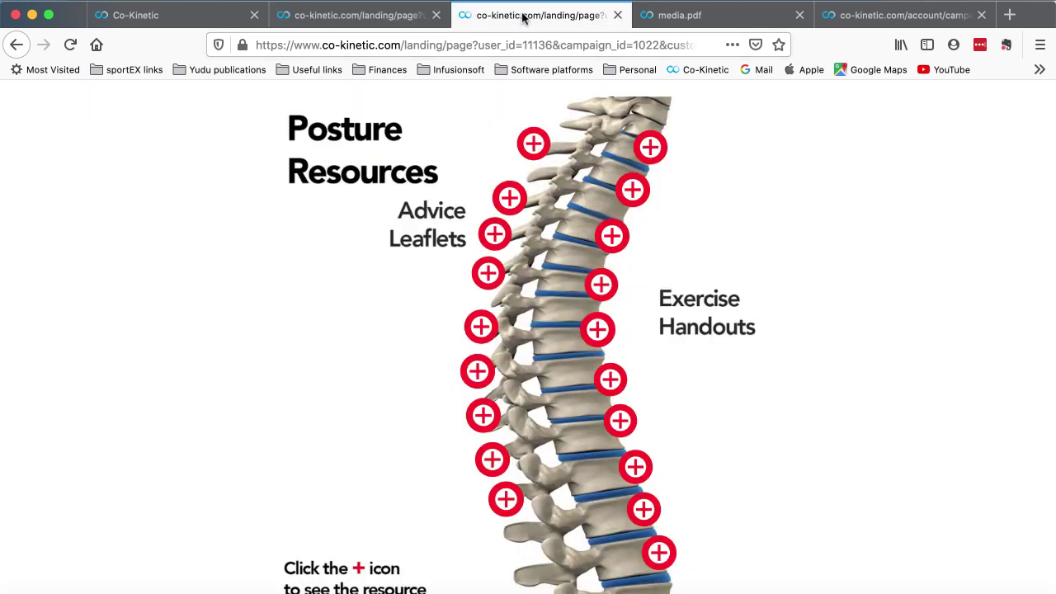
mouse_move(550, 130)
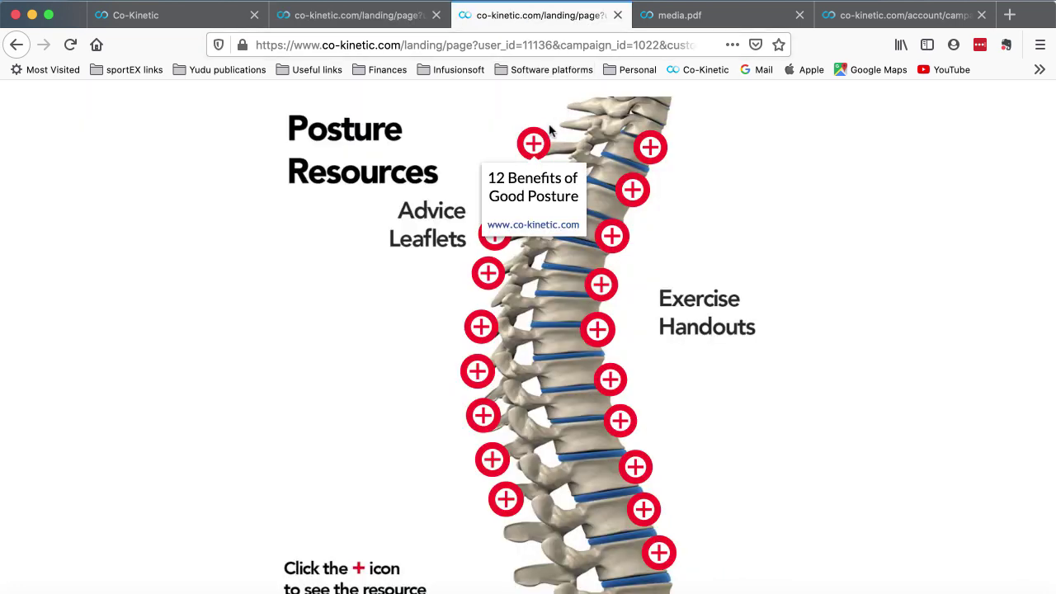
mouse_move(481, 399)
mouse_move(646, 147)
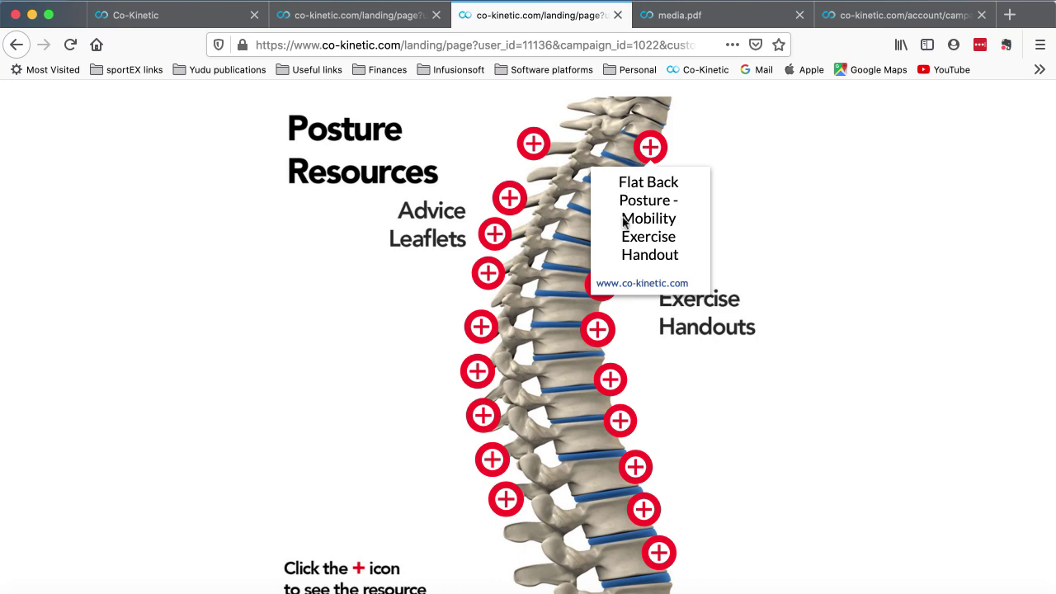
- Open the Rounded Shoulders and Upper Back – Strengthening exercise handout and look through its exercises and video links
left_click(617, 384)
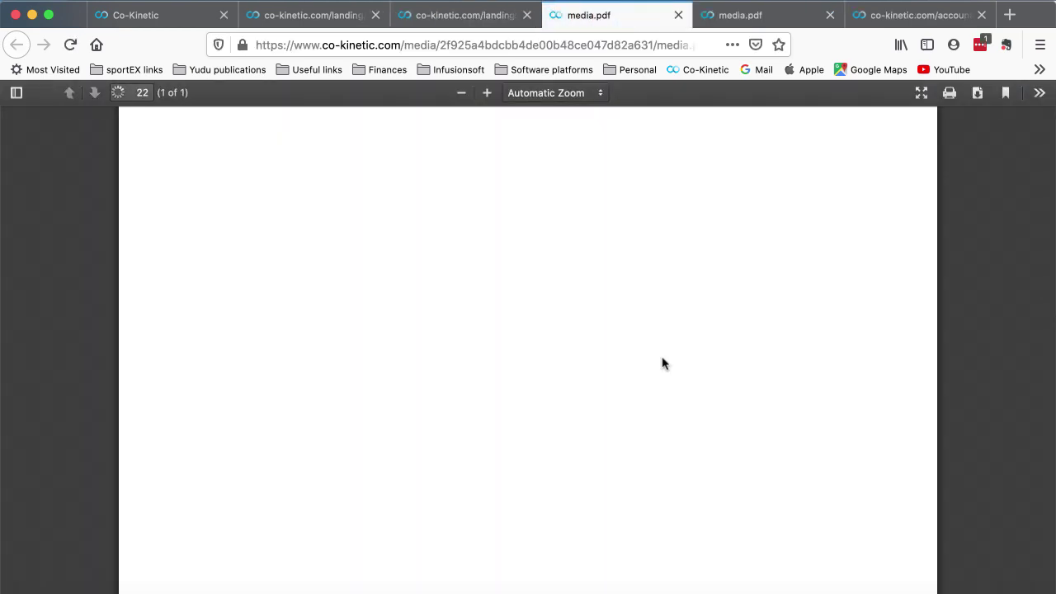
scroll(566, 332, "down", 10)
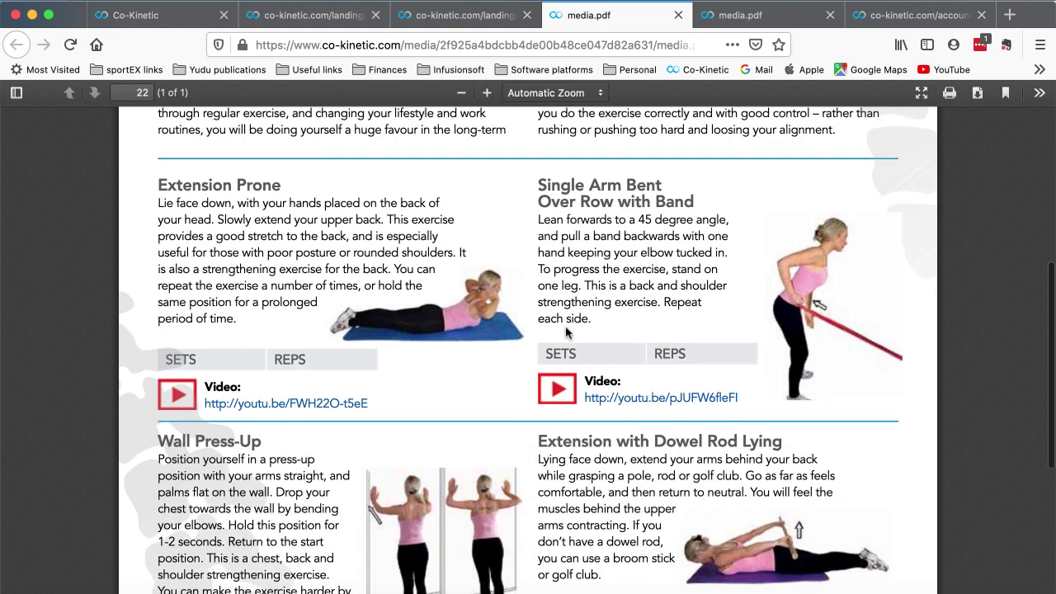
scroll(566, 332, "down", 4)
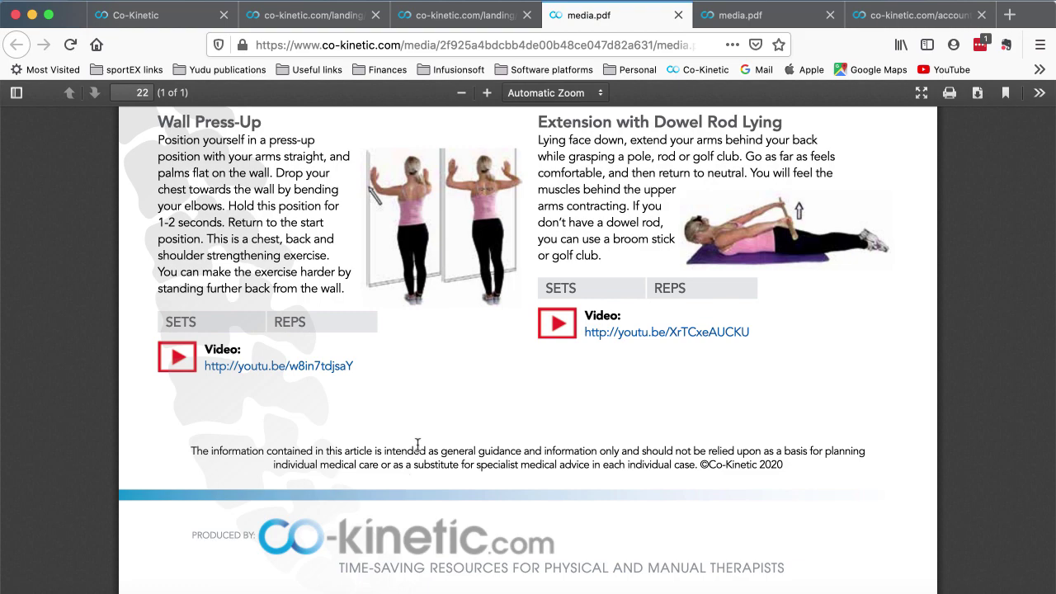
scroll(367, 522, "up", 5)
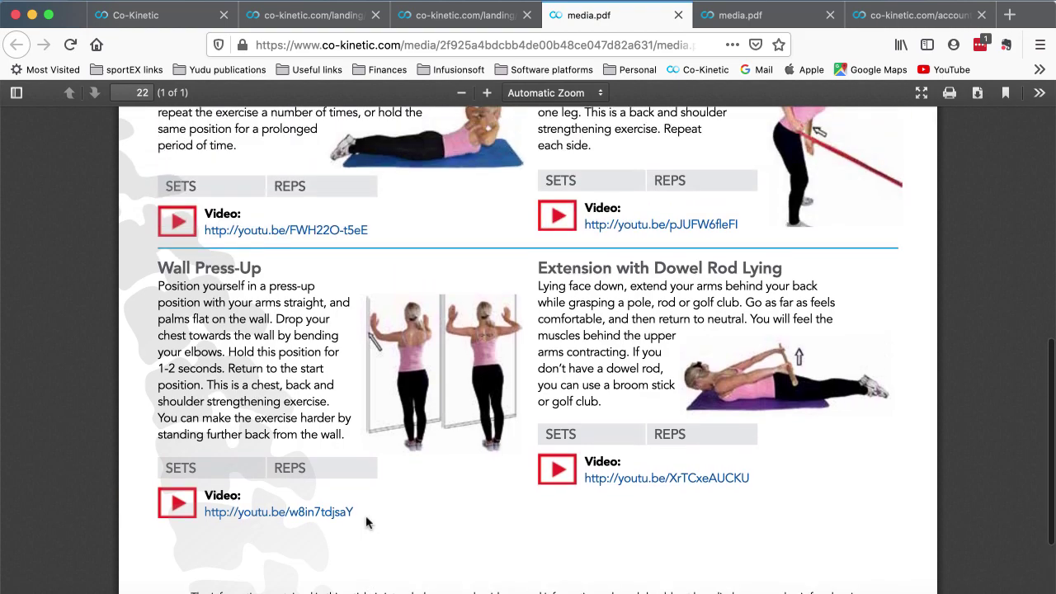
scroll(368, 522, "down", 3)
scroll(367, 523, "up", 10)
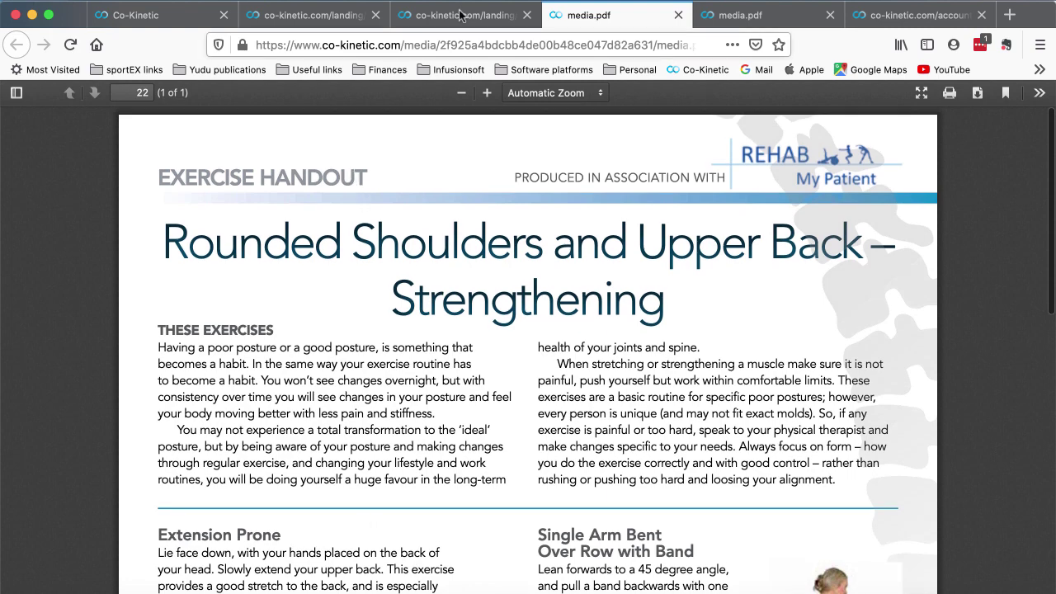
- Look through the 12 Benefits of Good Posture advice leaflet that is already open
left_click(736, 16)
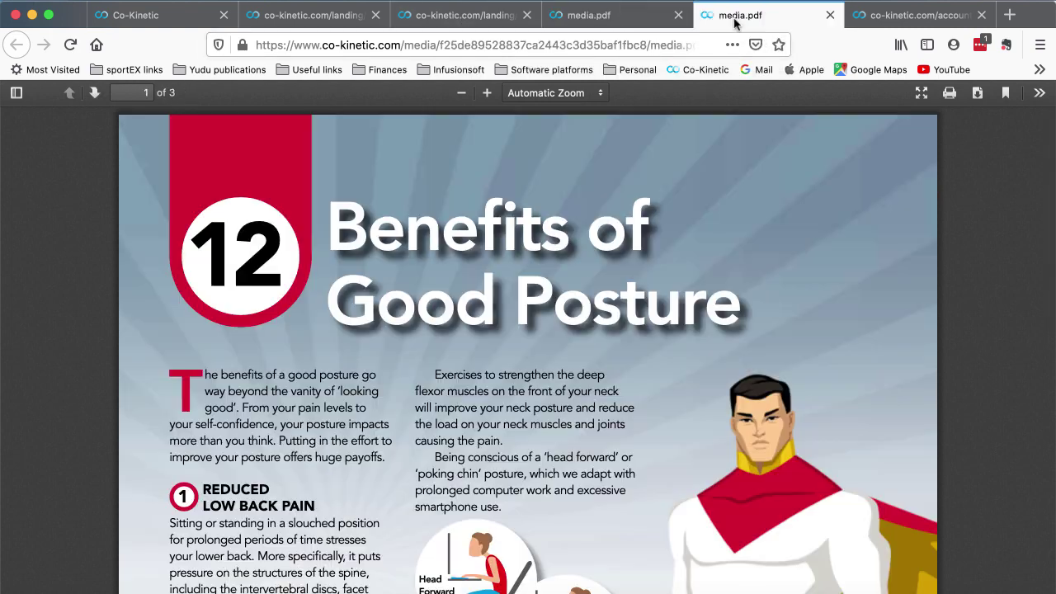
scroll(736, 247, "down", 10)
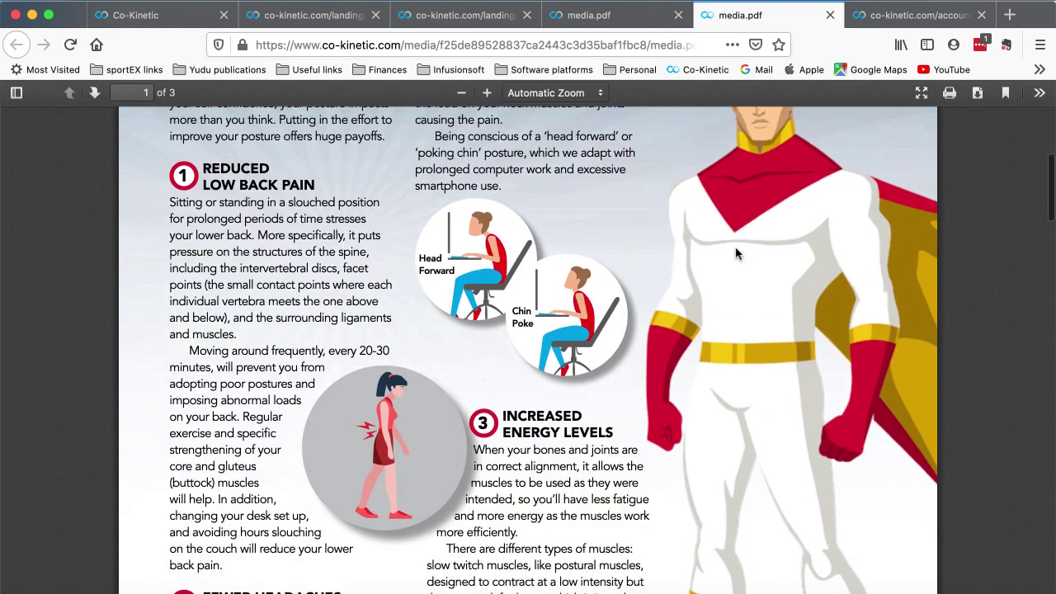
scroll(735, 247, "down", 15)
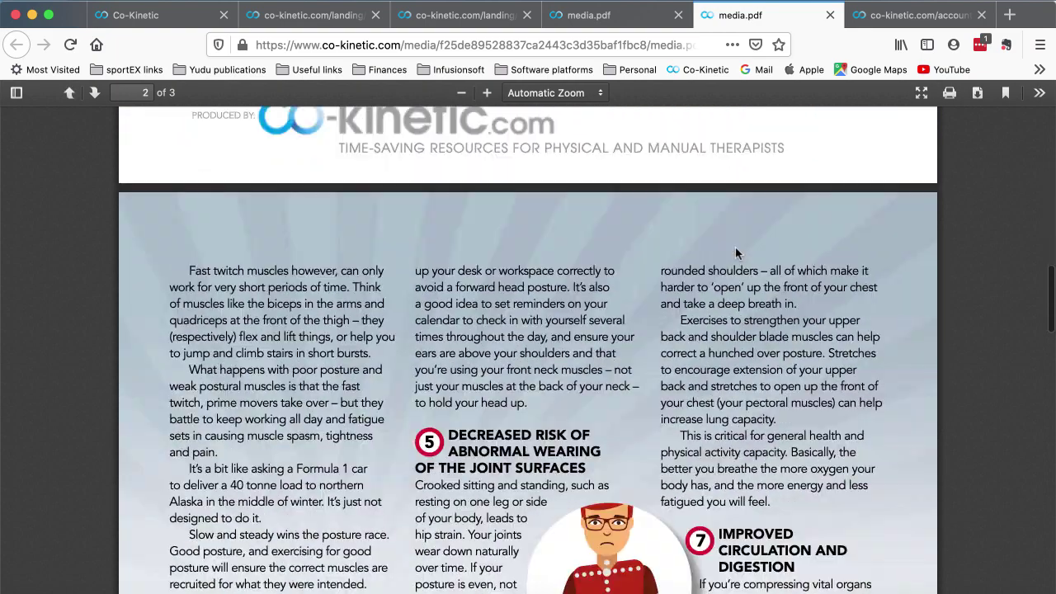
scroll(737, 252, "down", 5)
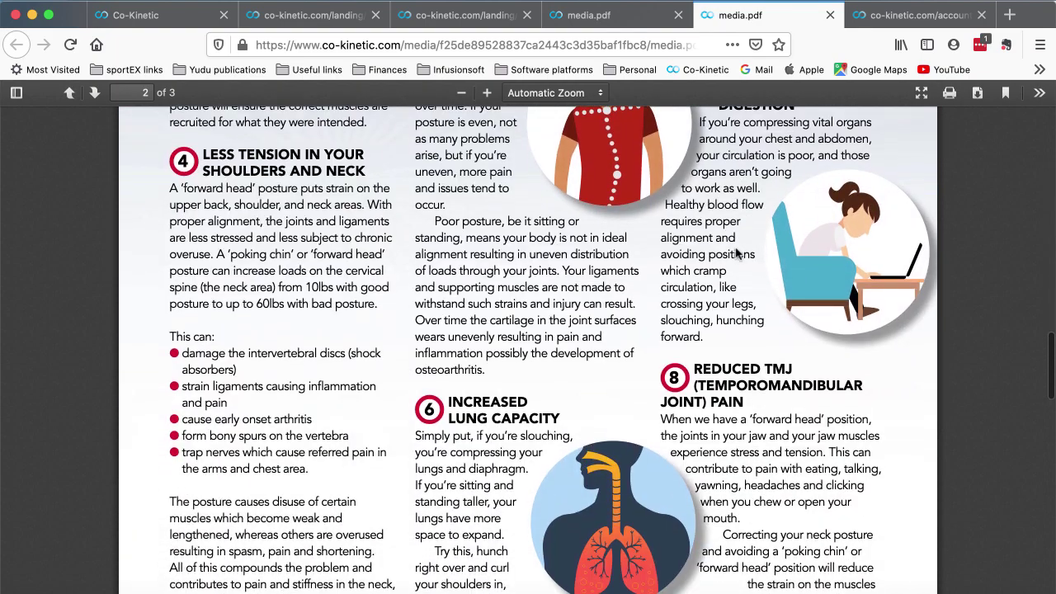
scroll(737, 249, "up", 6)
scroll(735, 246, "up", 20)
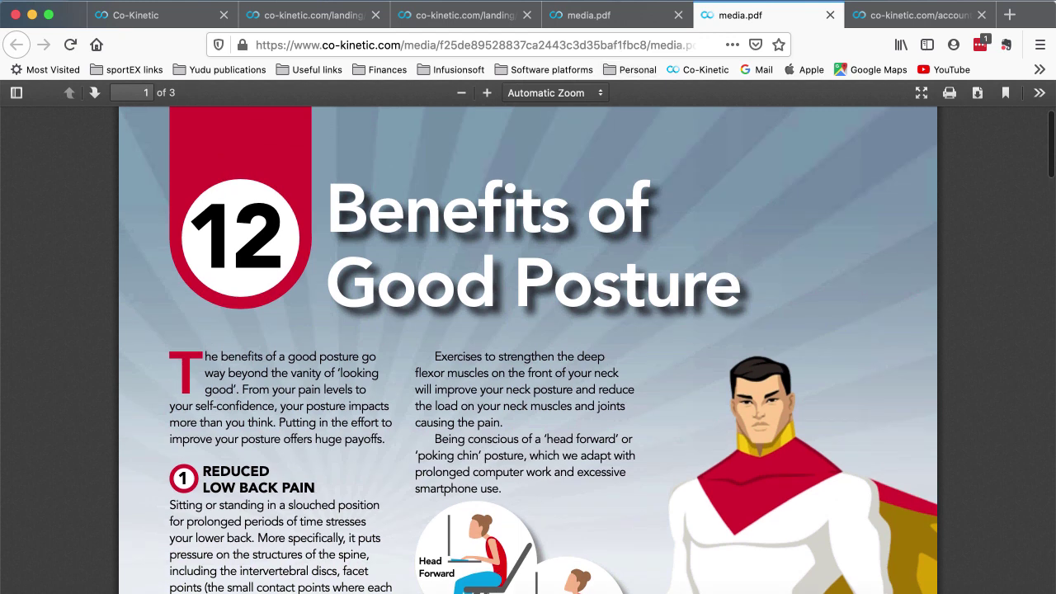
- Go back past the Posture Resources page to the campaign setup and check the first media item's Disable Landing Page URL option
left_click(429, 29)
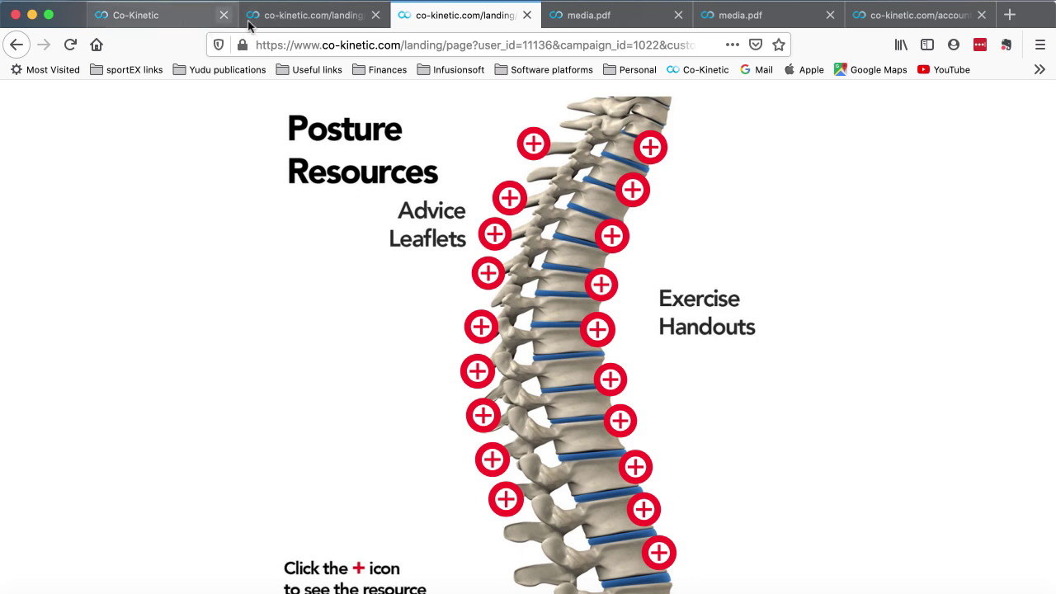
left_click(161, 23)
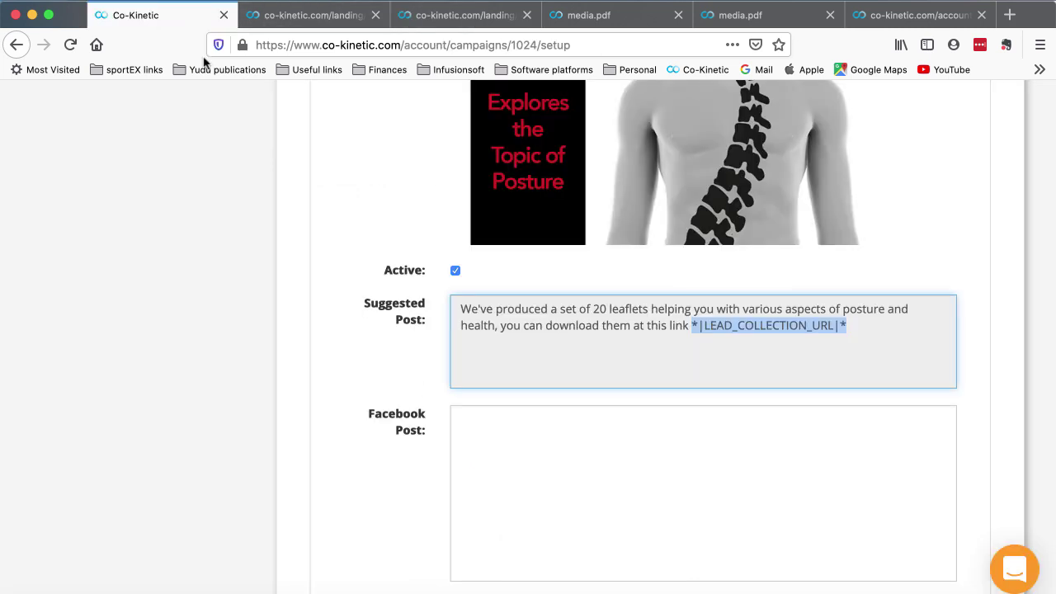
scroll(341, 261, "down", 10)
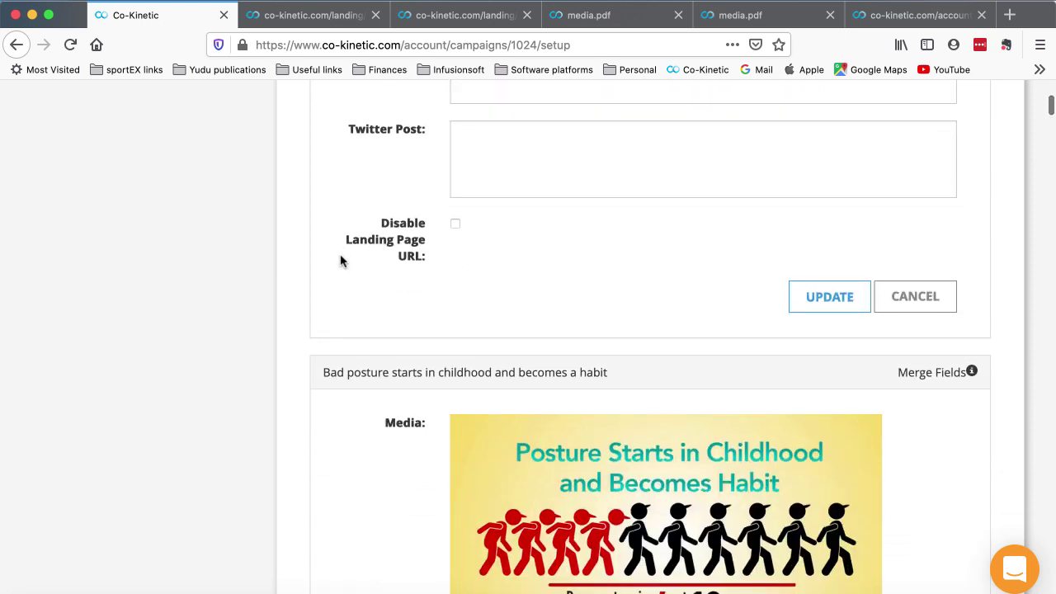
- Look through the following media posts and play part of the video on the worst contributors to childhood postural problems
scroll(341, 261, "down", 10)
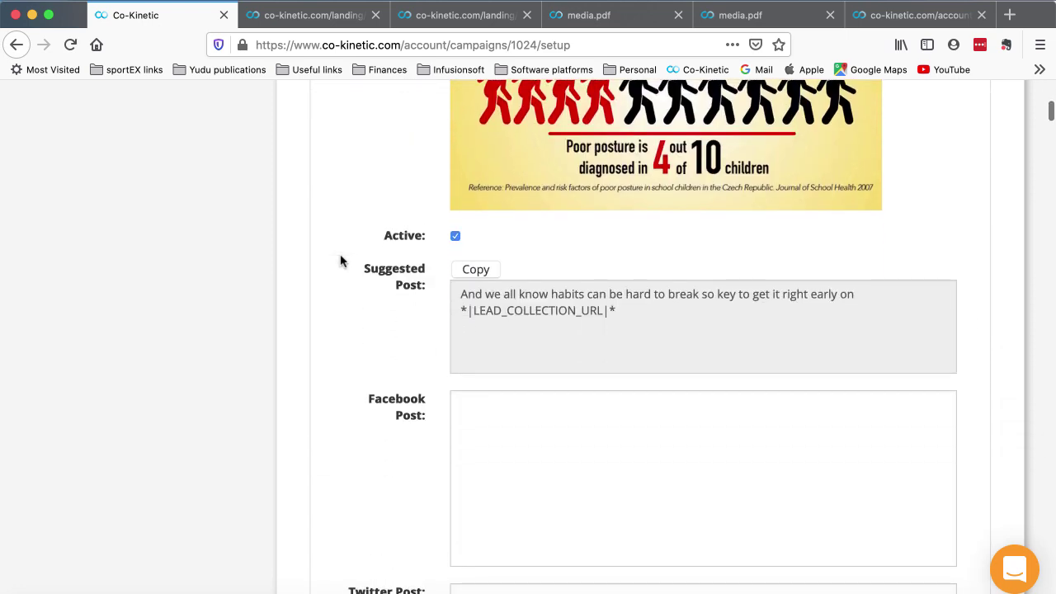
scroll(341, 261, "down", 7)
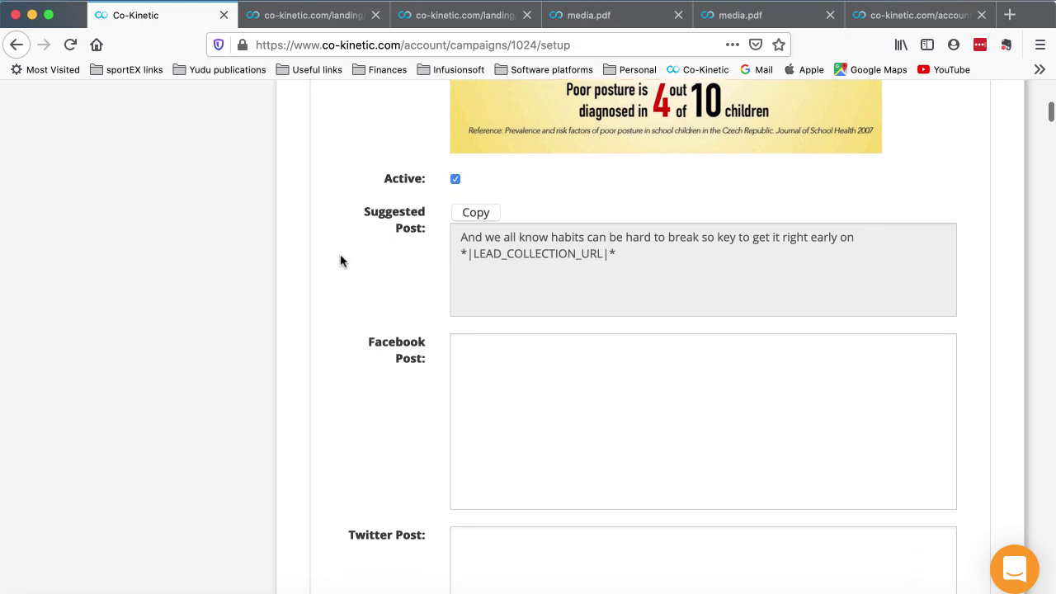
scroll(340, 260, "down", 7)
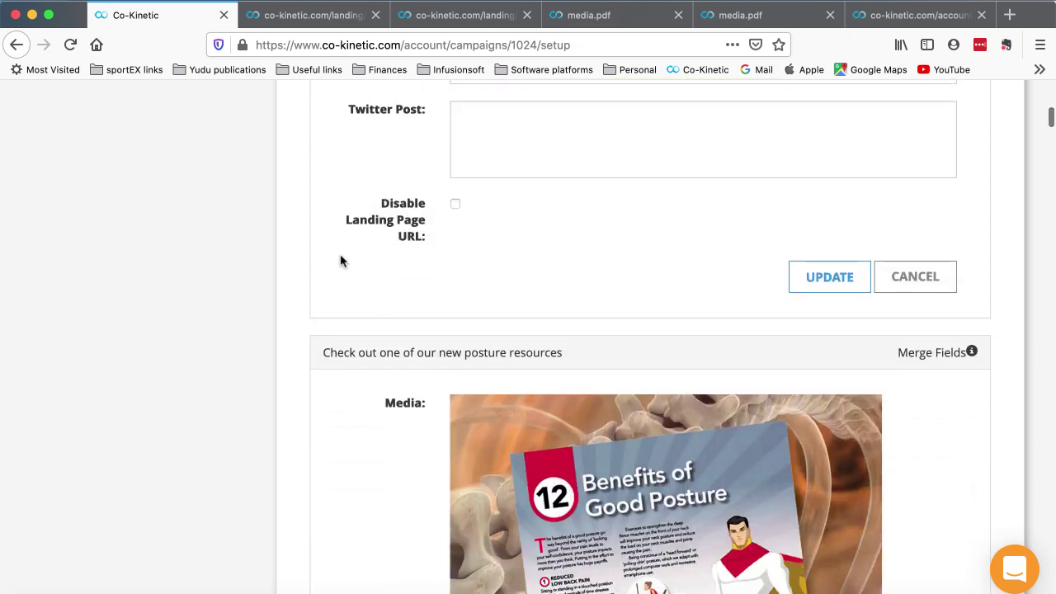
scroll(341, 260, "down", 20)
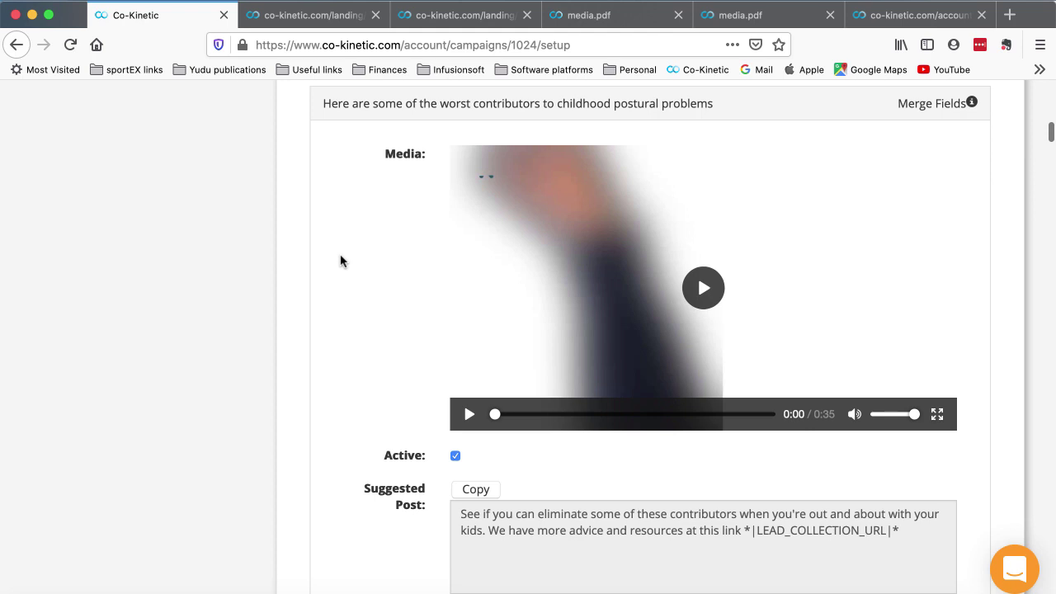
left_click(704, 291)
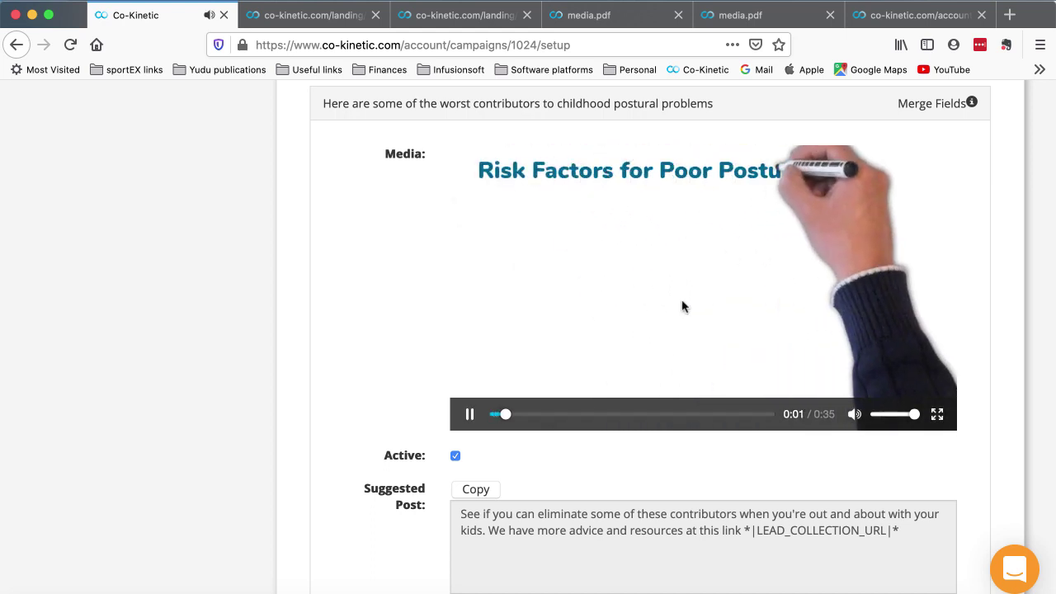
left_click(469, 418)
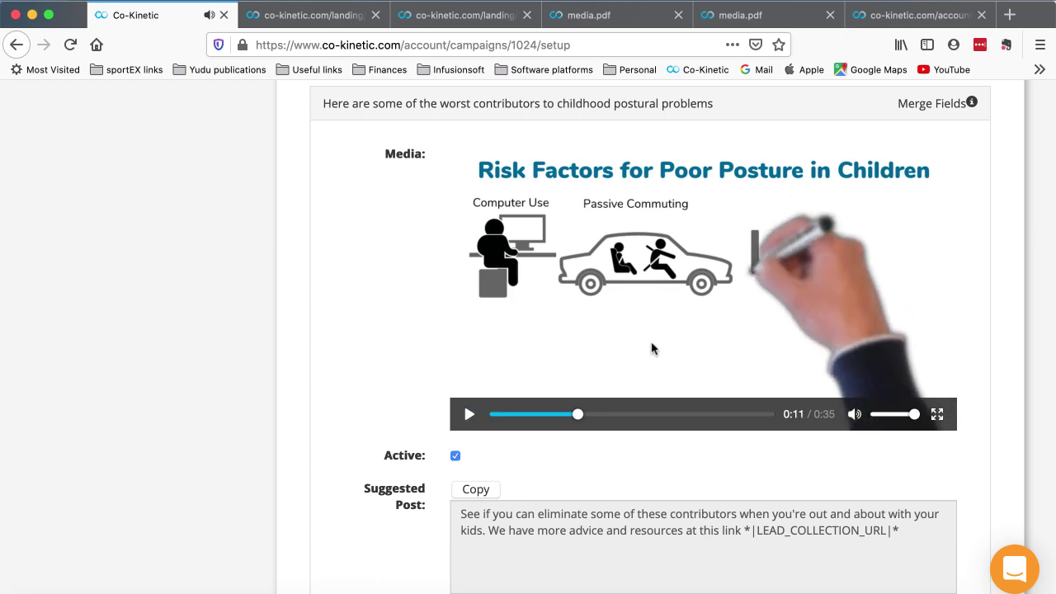
- Review the post on rural versus urban children and the last-chance leaflet download post near the end of the campaign media
scroll(652, 349, "down", 10)
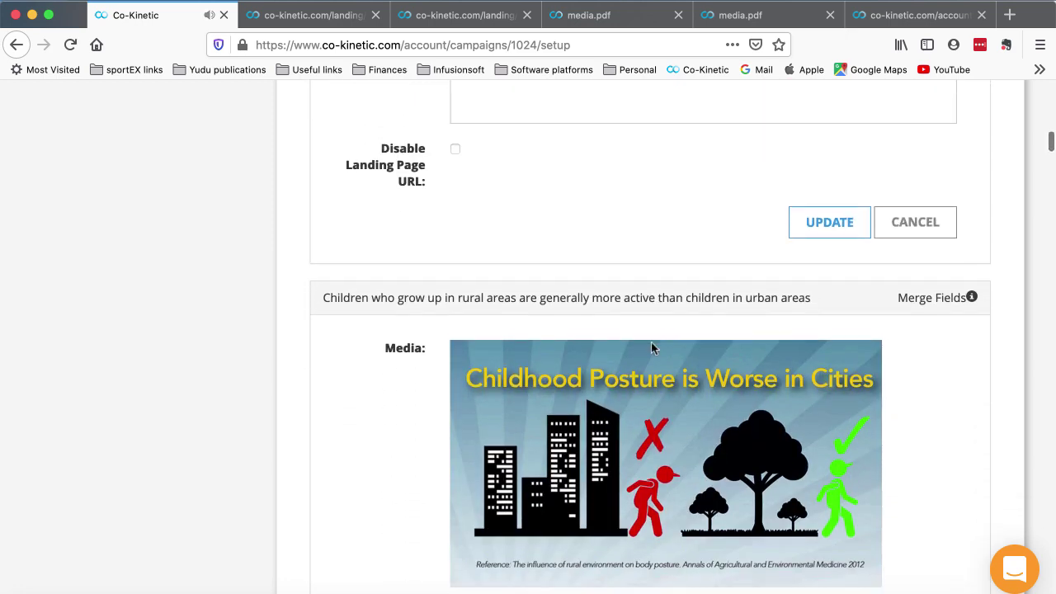
scroll(651, 347, "down", 10)
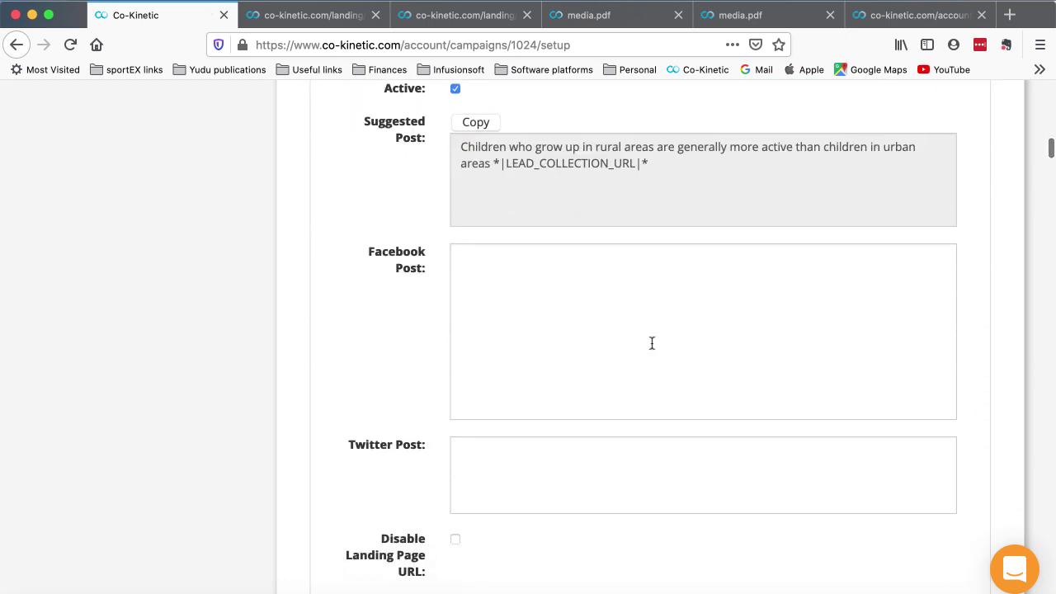
scroll(1040, 118, "down", 1)
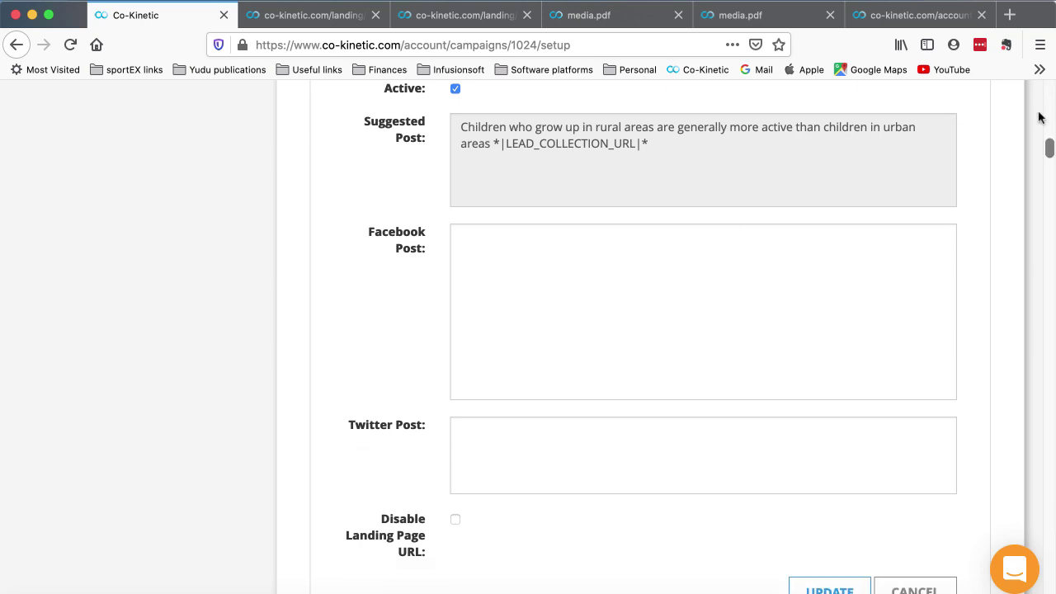
left_click_drag(1051, 148, 1049, 563)
scroll(799, 375, "down", 3)
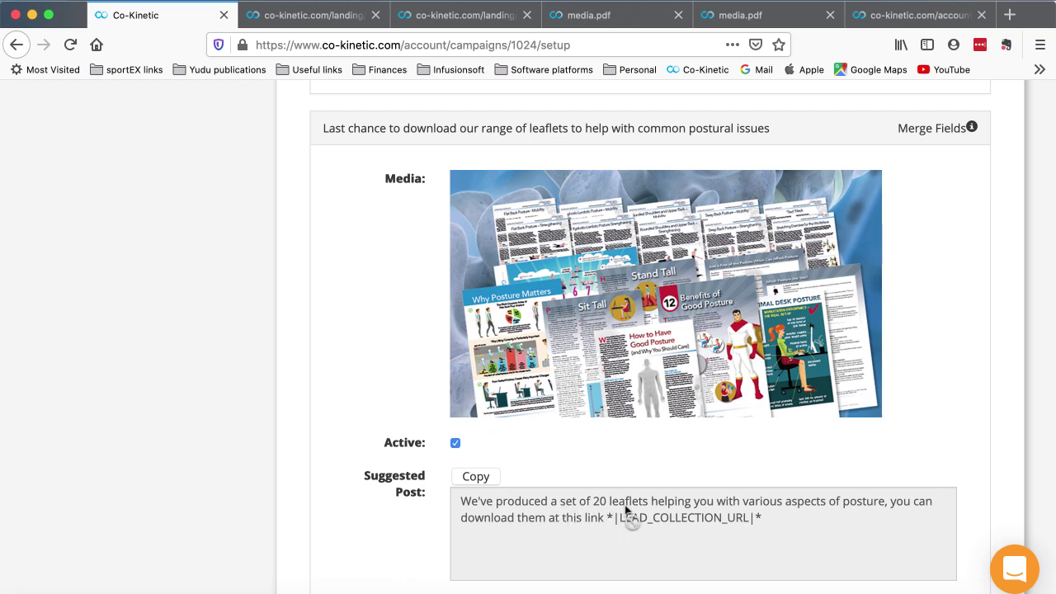
scroll(629, 513, "down", 2)
scroll(625, 511, "up", 3)
scroll(625, 511, "down", 8)
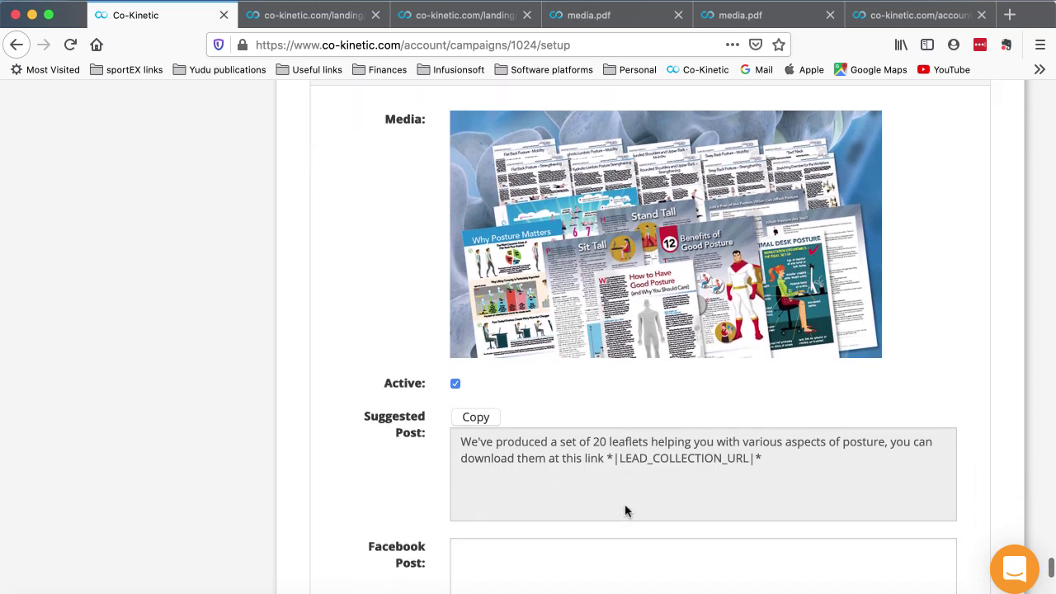
- Examine the latest customer newsletter post and its suggested text about linking to the Email Building Newsletter Campaign
scroll(625, 511, "down", 6)
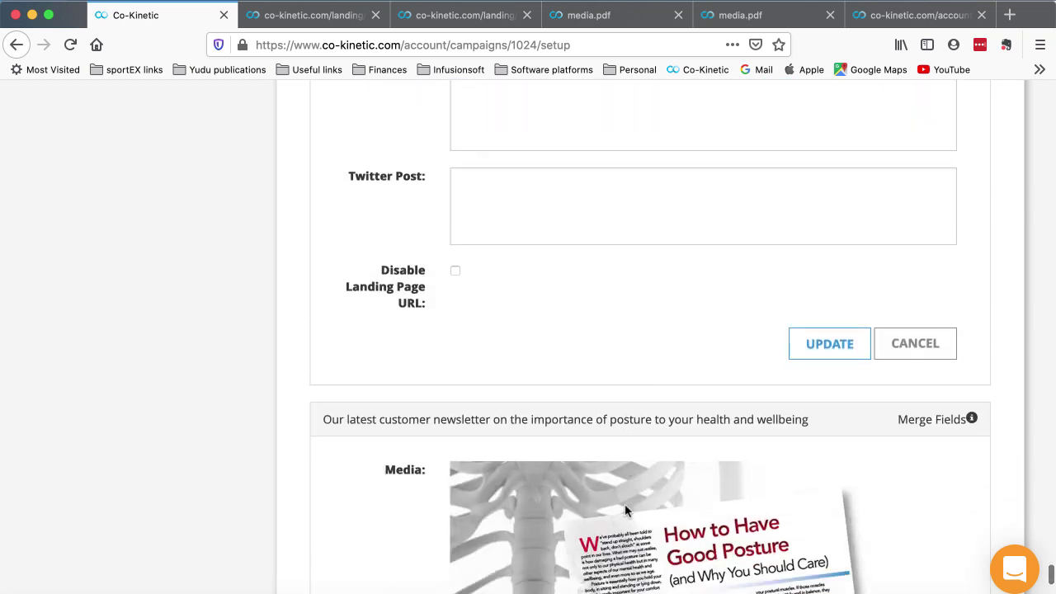
scroll(625, 512, "down", 3)
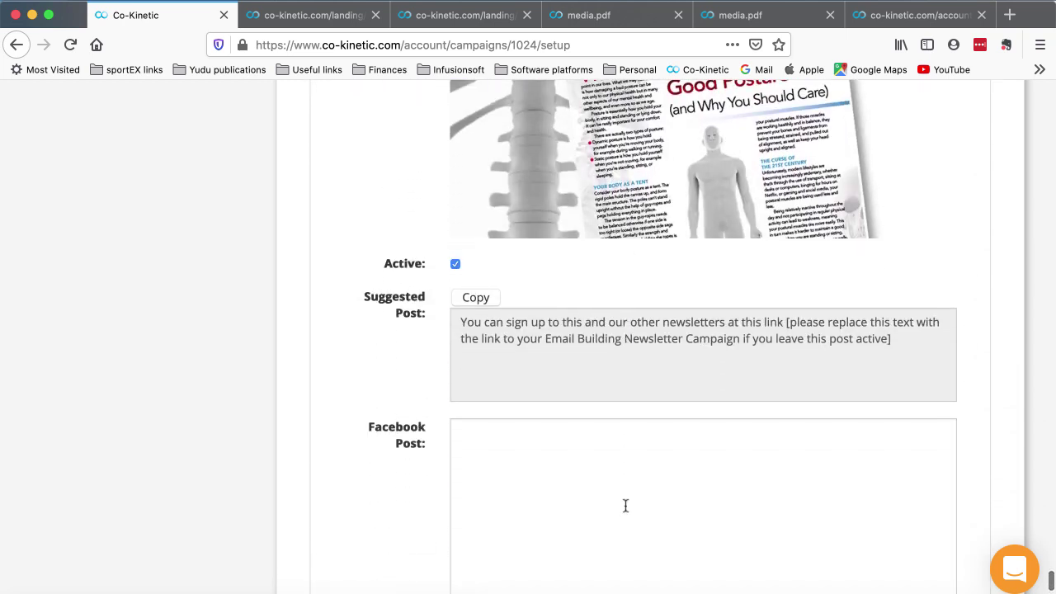
scroll(625, 509, "up", 3)
scroll(624, 506, "up", 1)
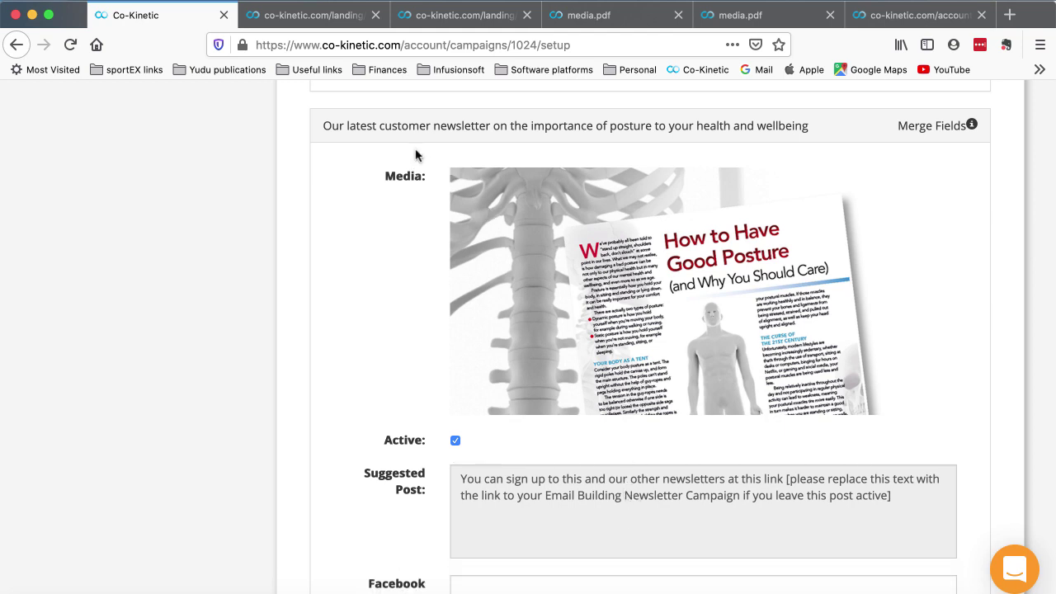
mouse_move(641, 503)
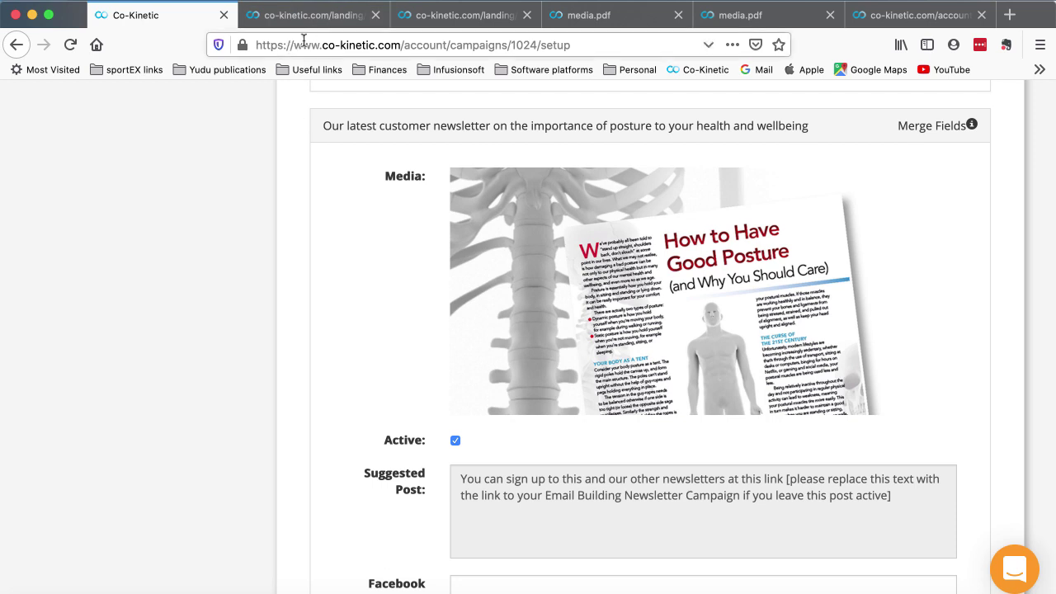
- Open the campaign setup address in a new browser tab and go to the account's Campaigns list there
left_click(488, 46)
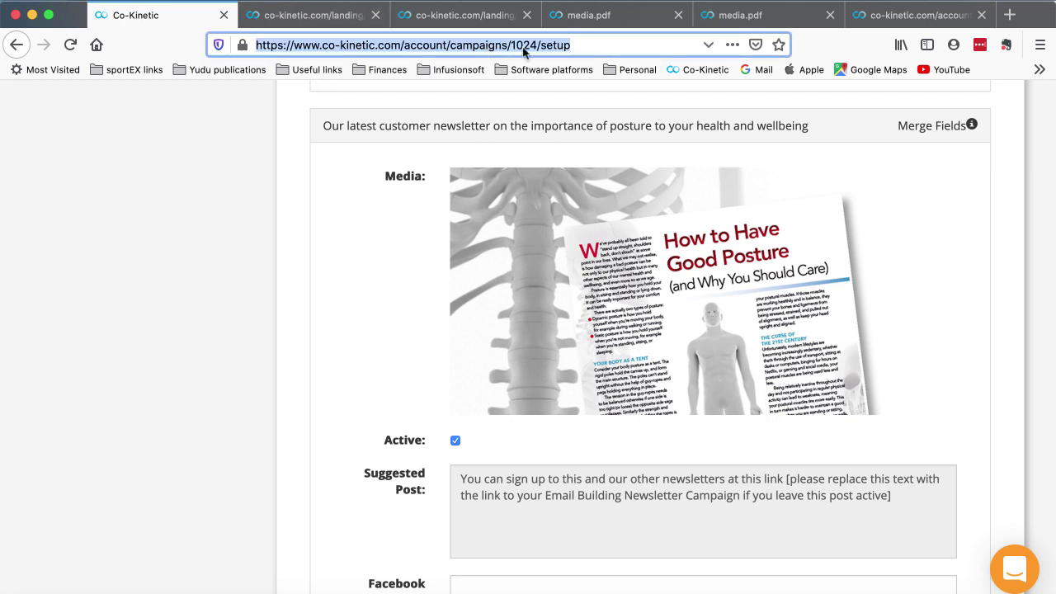
left_click(1010, 18)
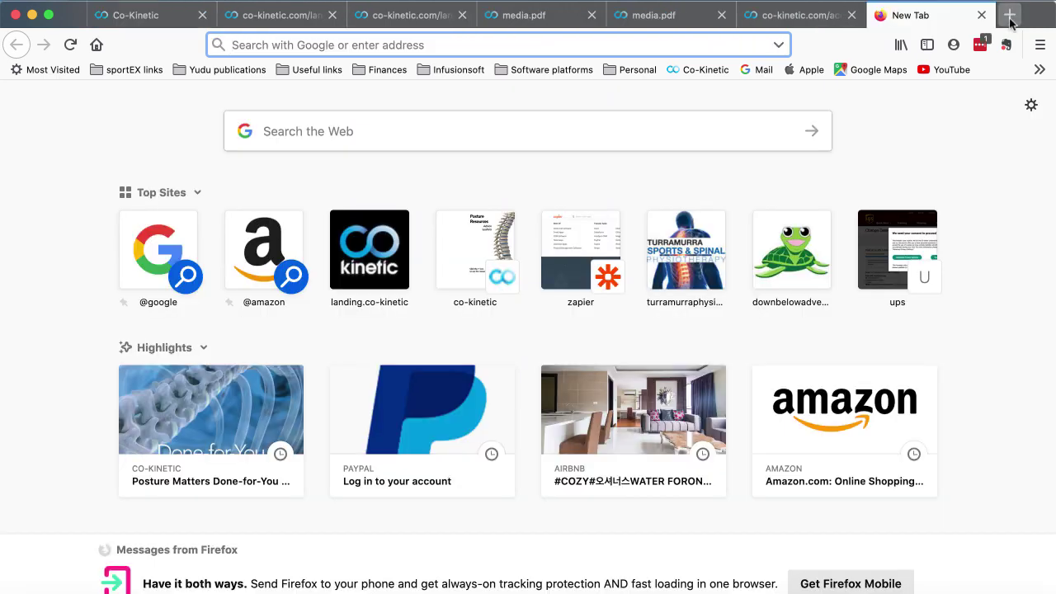
key("super+v")
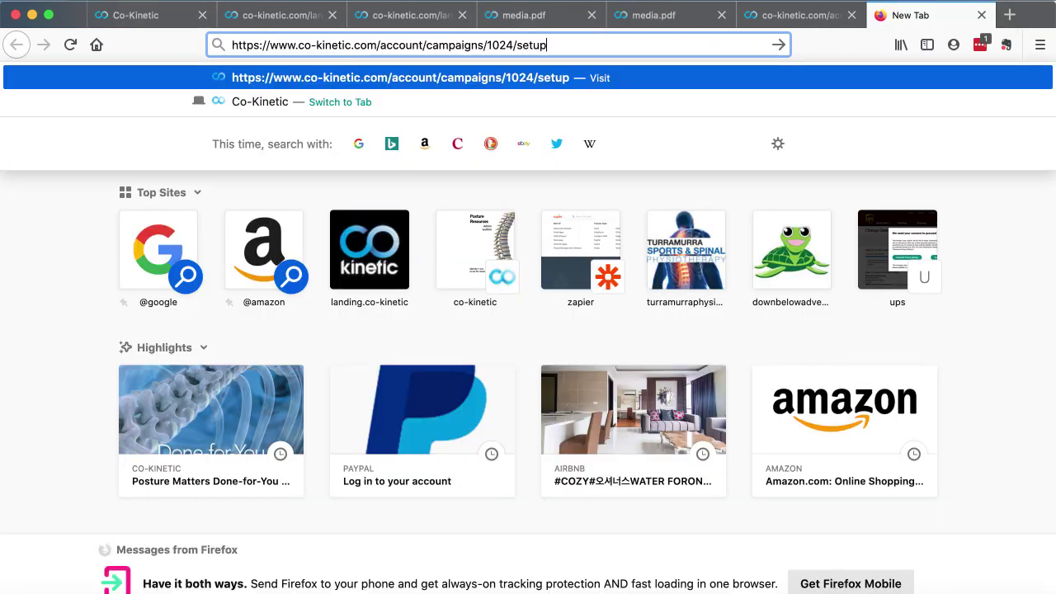
key("Return")
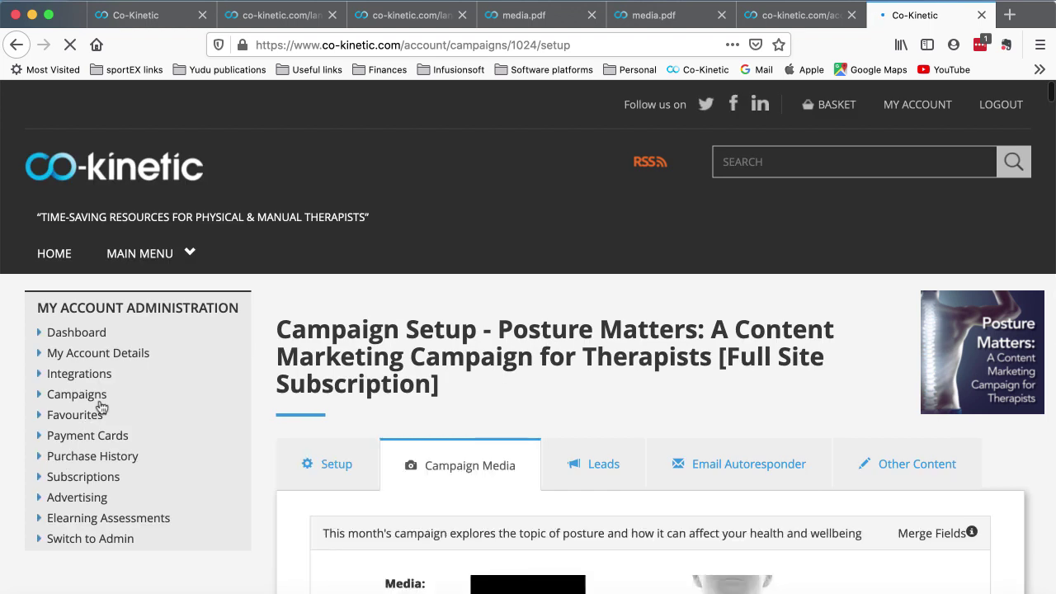
left_click(91, 398)
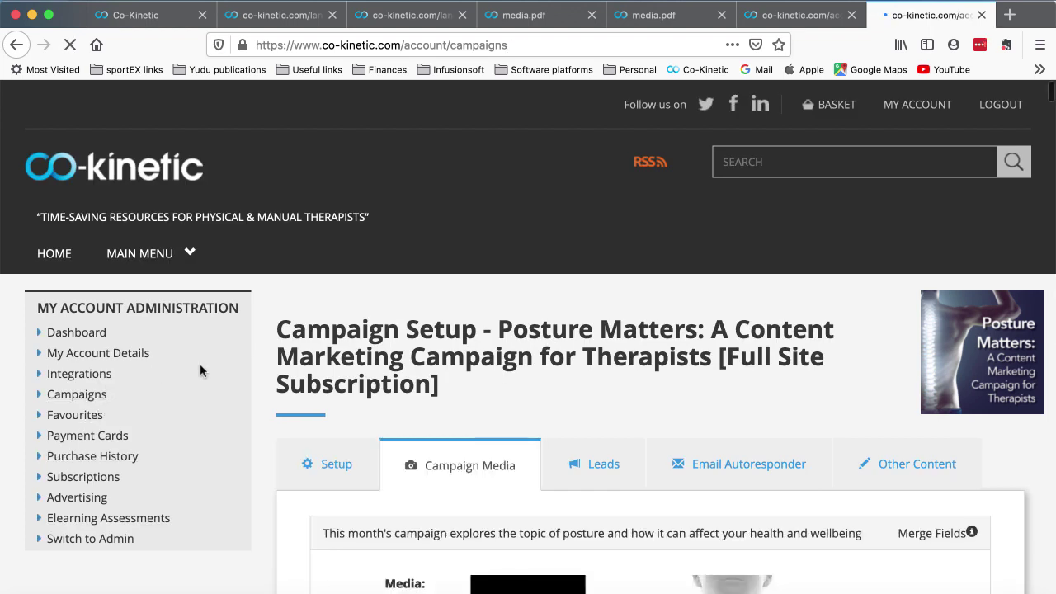
- Find the Grow Your Email Newsletter List campaign among the lead generation campaigns and open its setup for editing
scroll(410, 317, "down", 5)
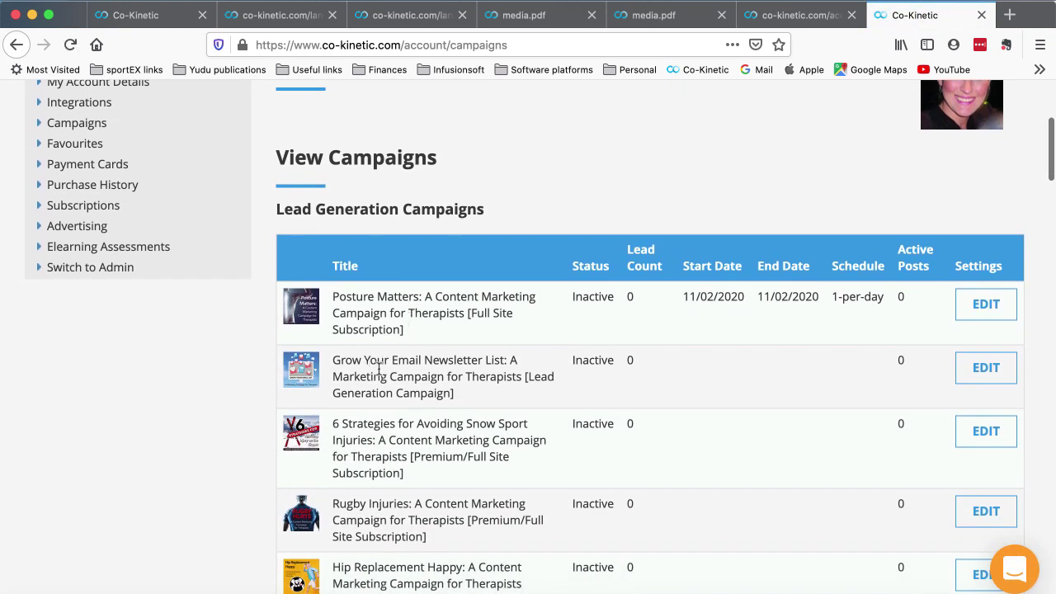
scroll(445, 359, "down", 2)
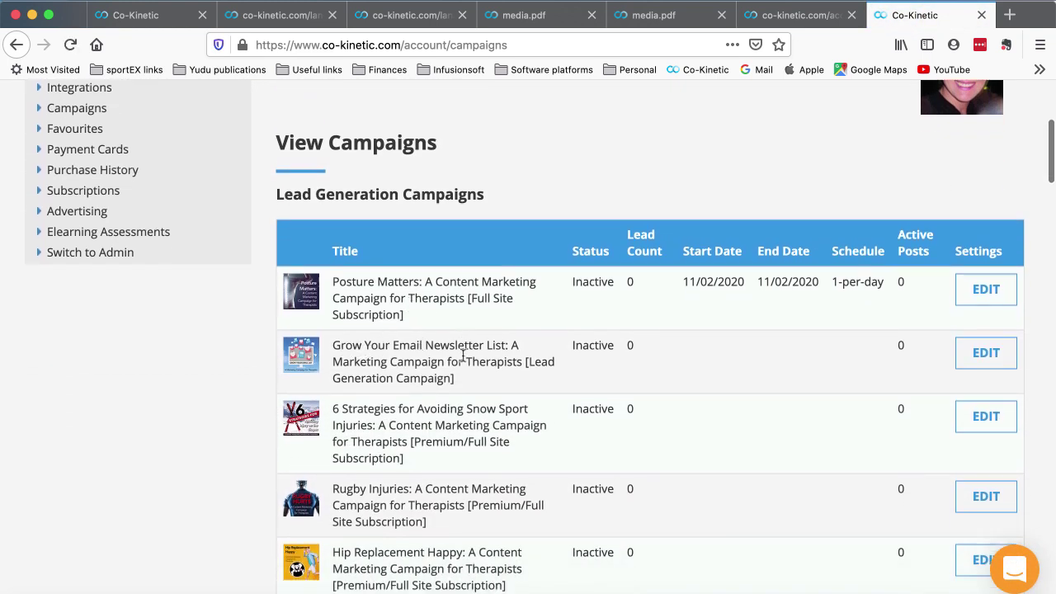
left_click(984, 311)
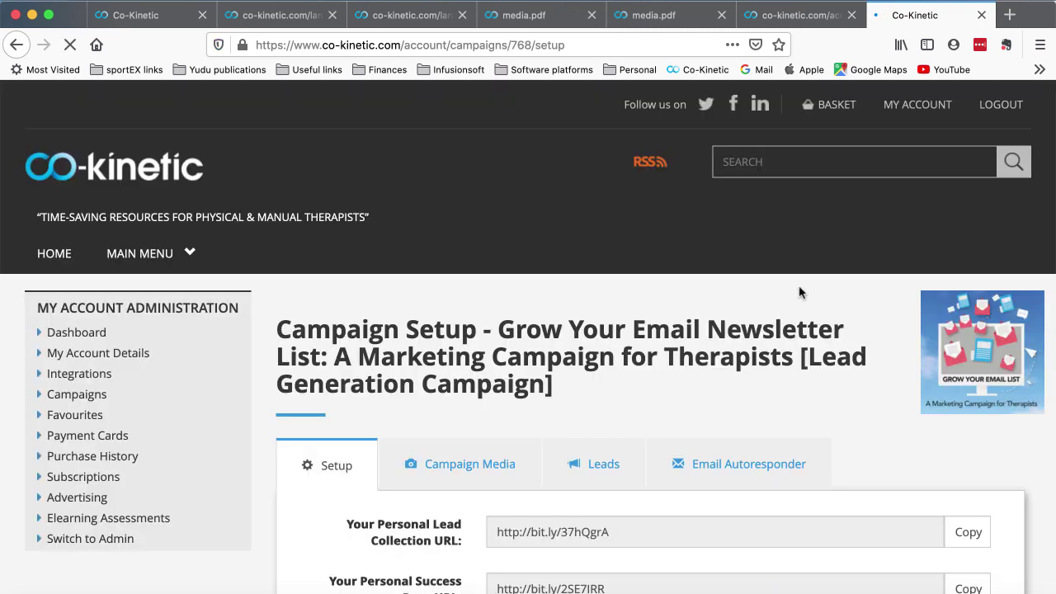
scroll(521, 241, "down", 3)
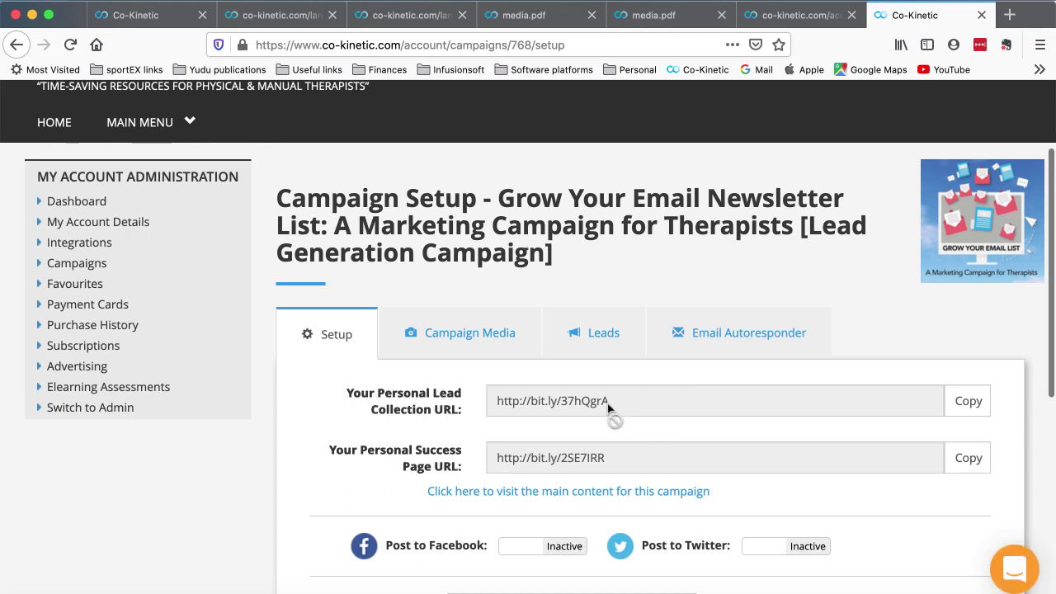
- Copy the newsletter campaign's Personal Lead Collection URL, open it in a new tab and look through the sign-up page
left_click(948, 401)
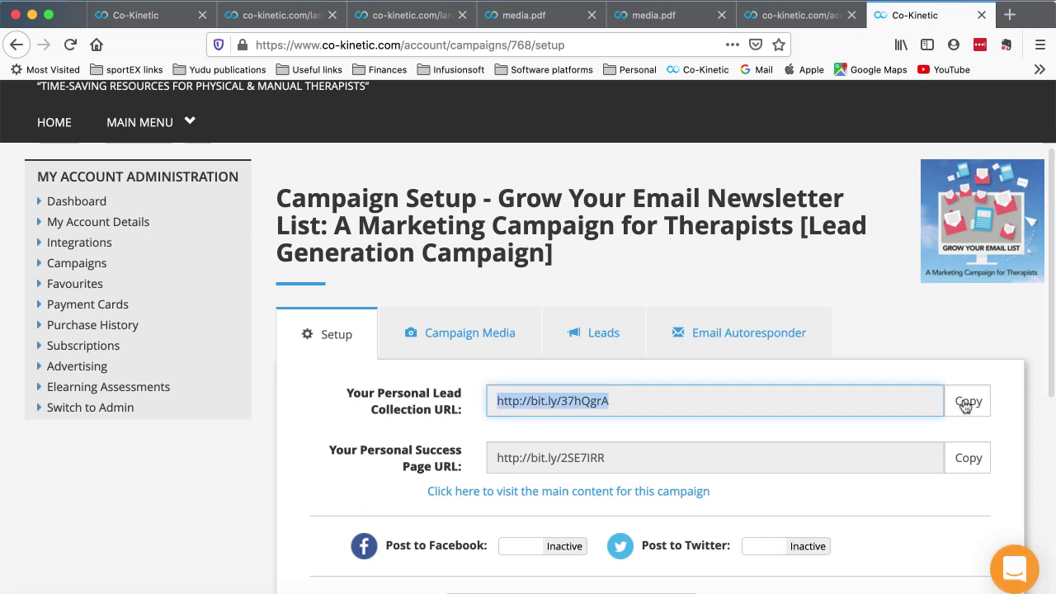
left_click(1011, 16)
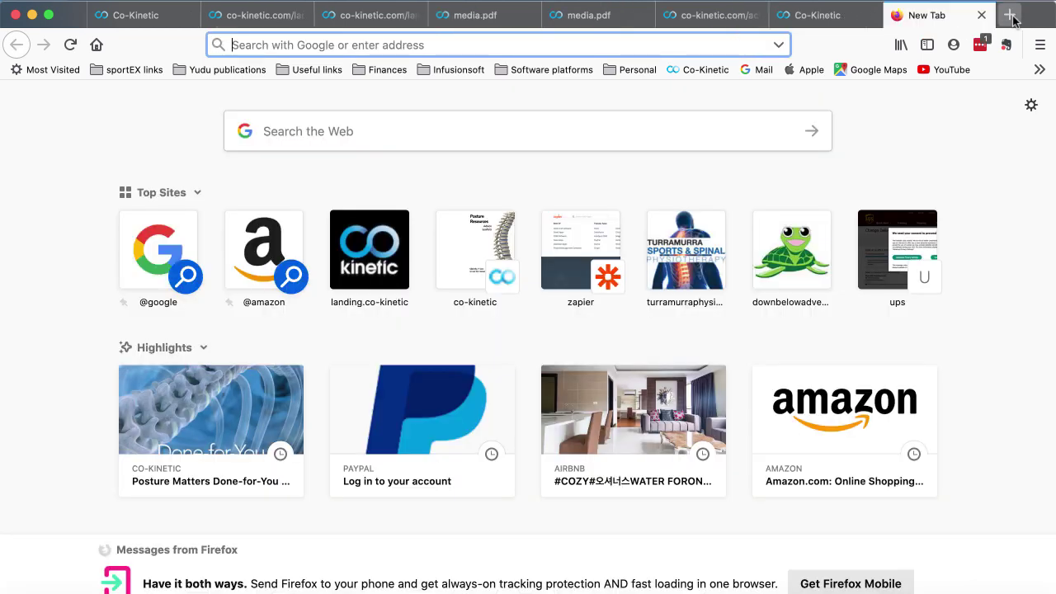
key("super+v")
key("Return")
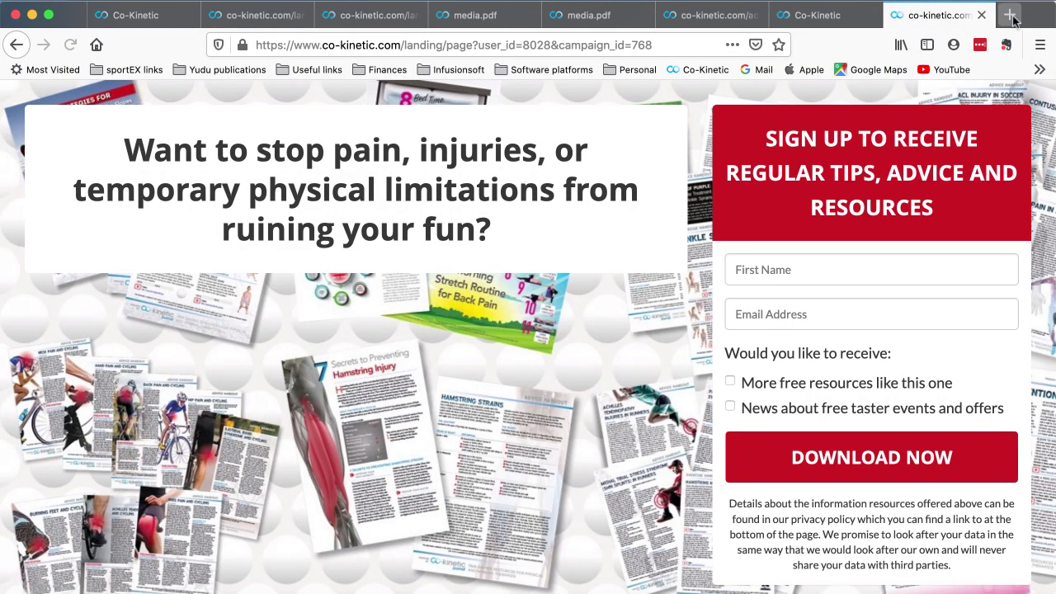
scroll(601, 254, "down", 5)
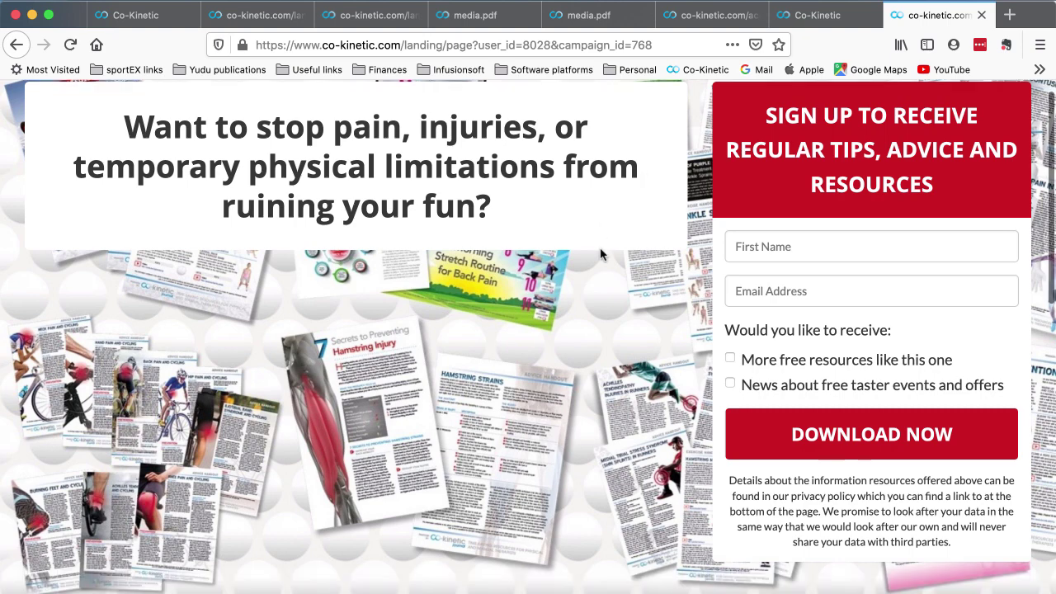
scroll(601, 252, "down", 1)
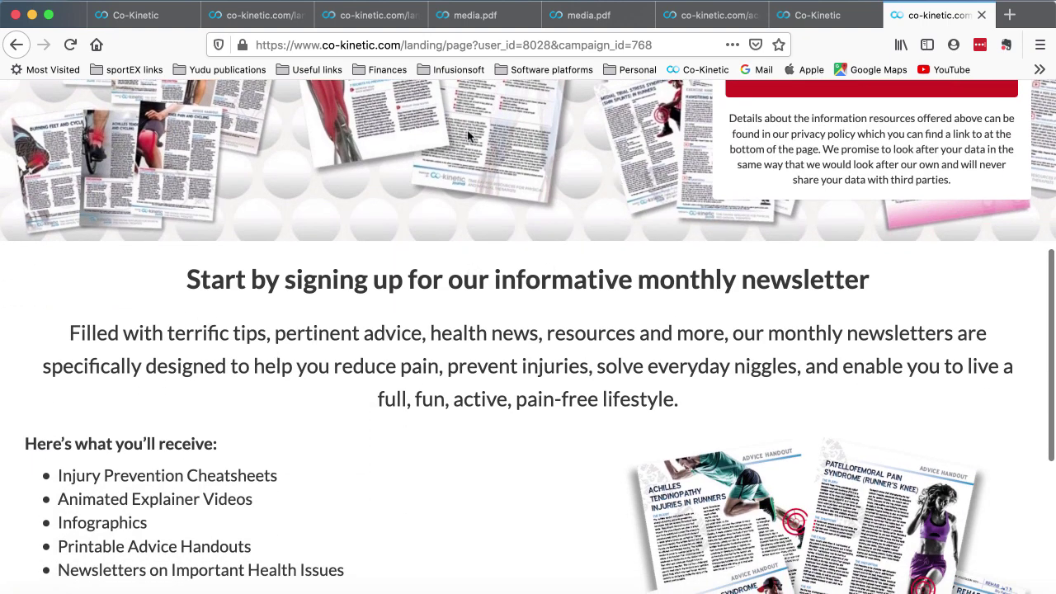
- Return to the newsletter campaign setup, copy its Personal Success Page URL and view the Client Newsletters page in a new tab
left_click(719, 21)
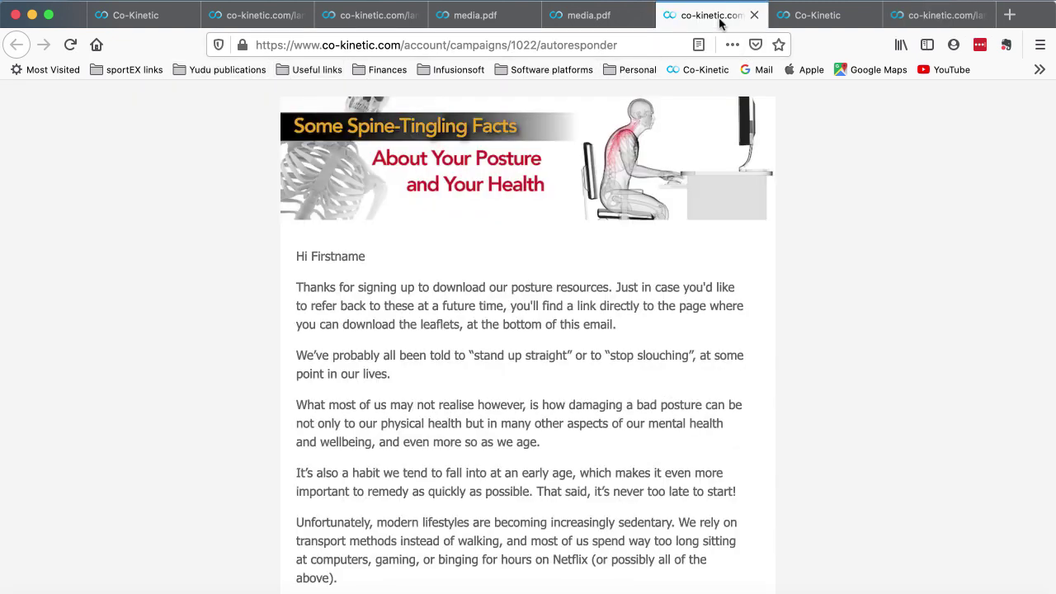
left_click(796, 25)
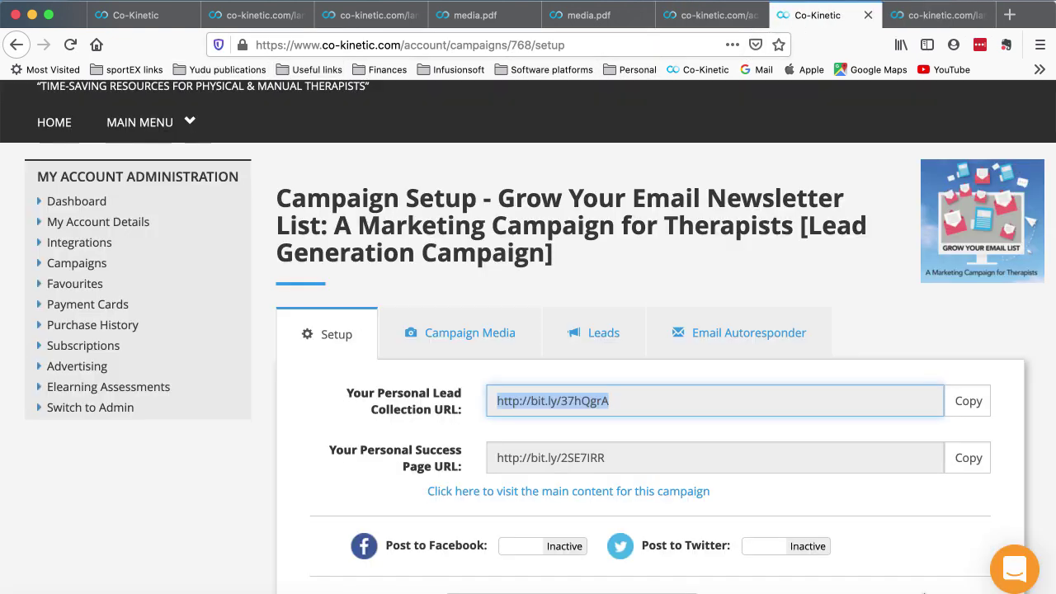
left_click(965, 464)
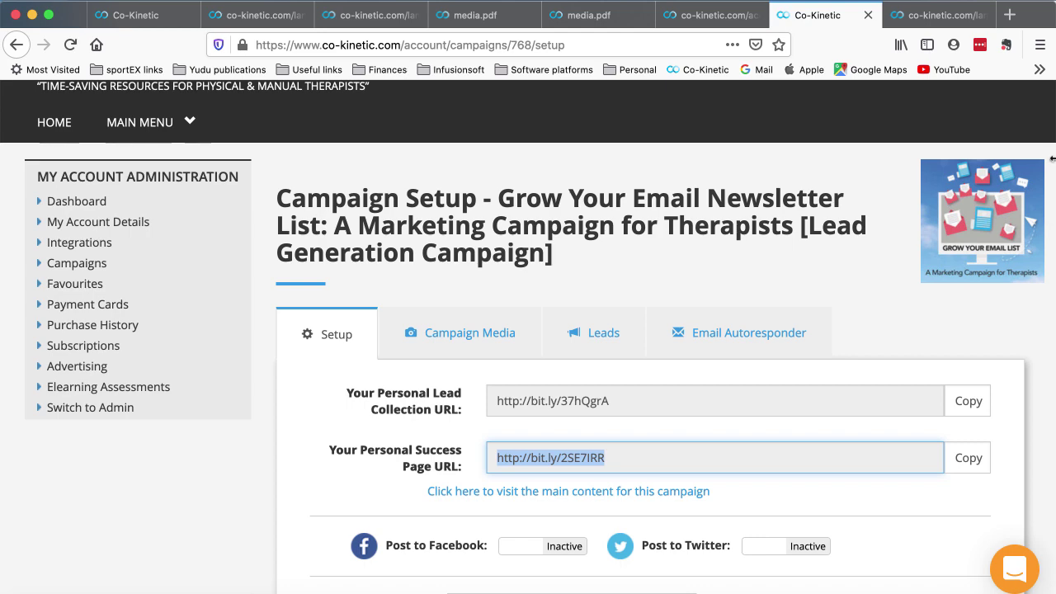
left_click(1010, 15)
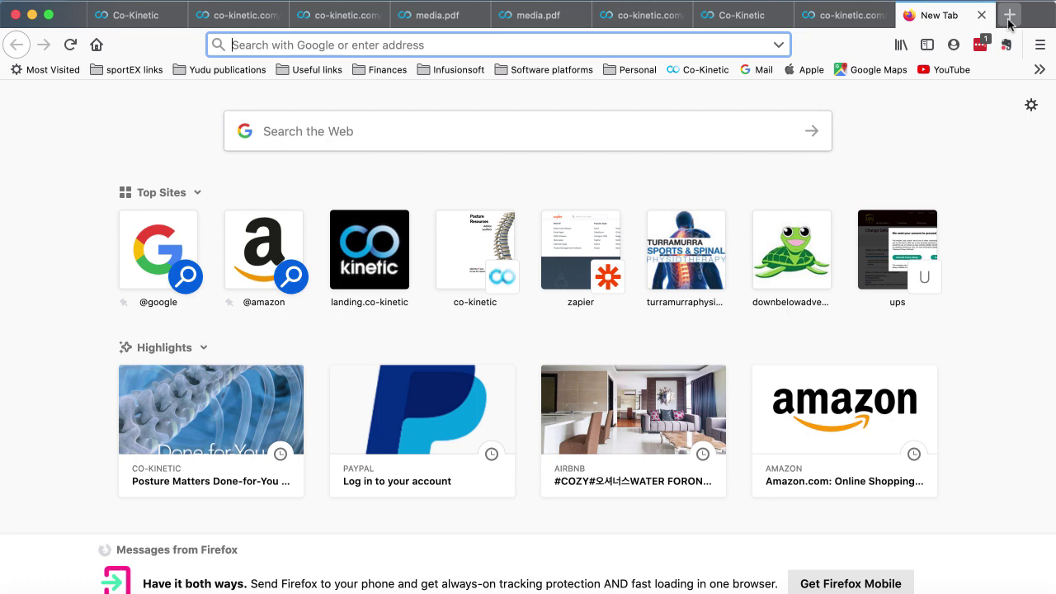
key("super+v")
key("Return")
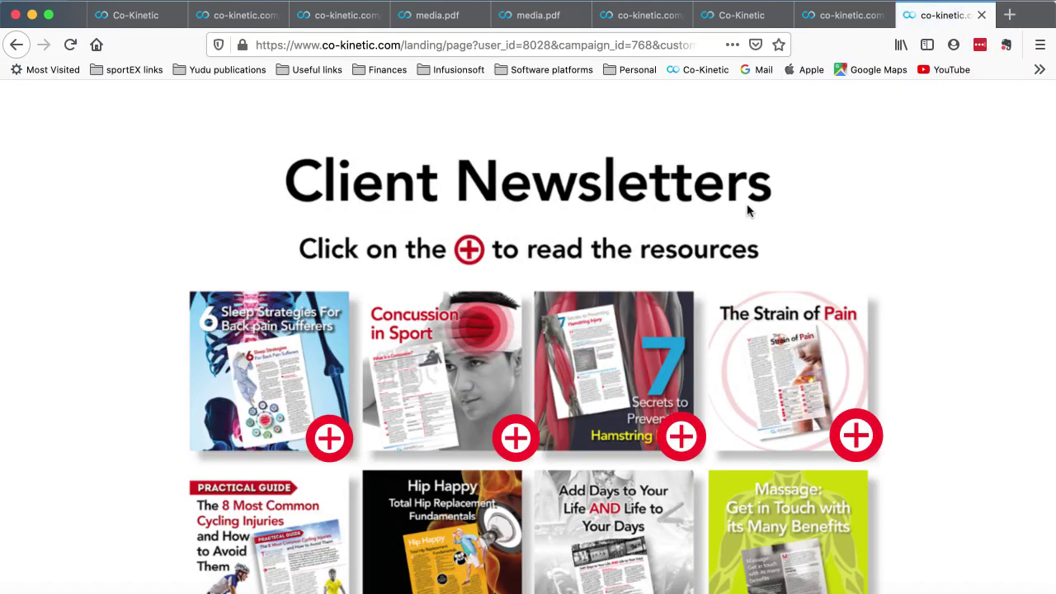
scroll(747, 209, "down", 2)
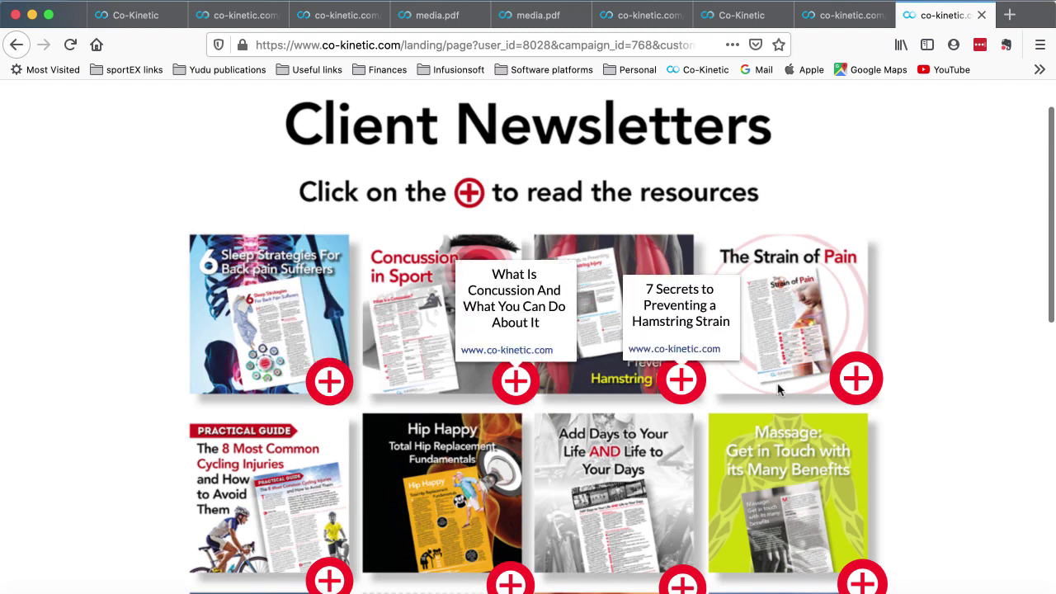
- Look through all the newsletter covers on the Client Newsletters page
scroll(958, 333, "down", 1)
scroll(957, 333, "down", 2)
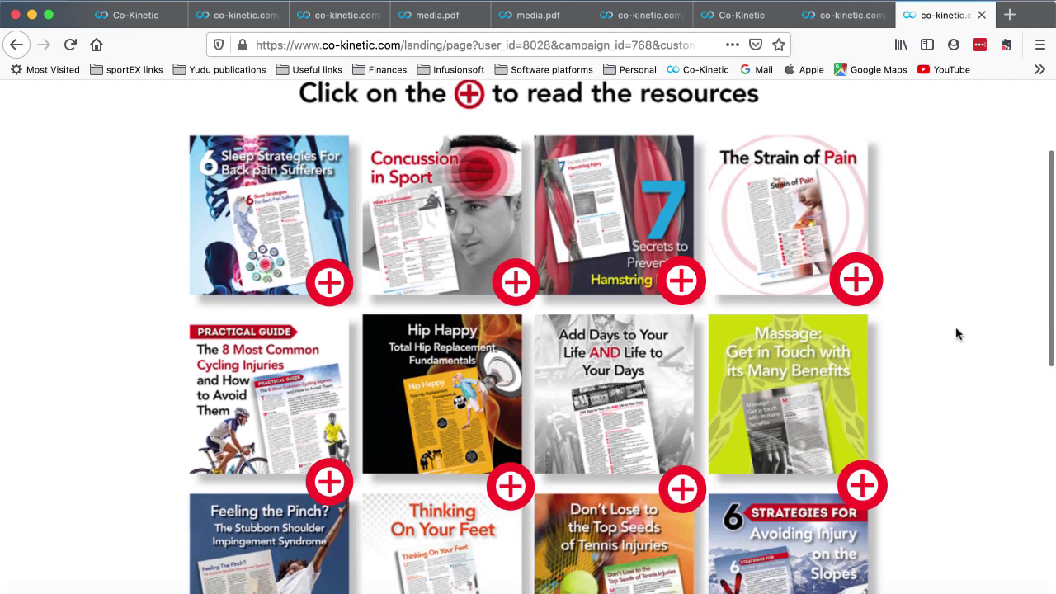
scroll(957, 333, "up", 3)
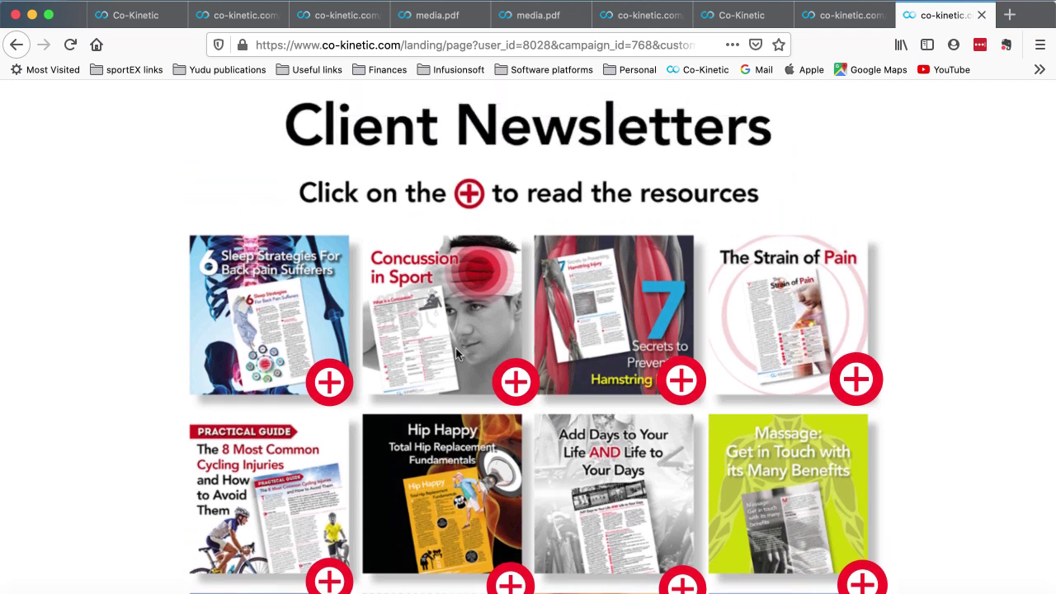
scroll(907, 230, "down", 1)
scroll(908, 230, "down", 4)
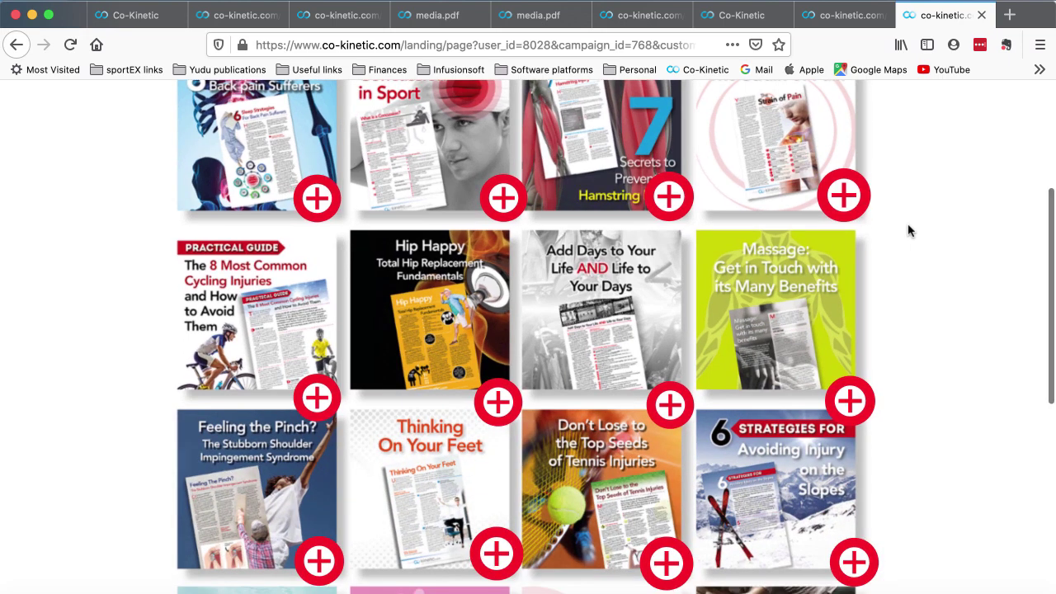
scroll(907, 230, "down", 6)
scroll(908, 230, "down", 4)
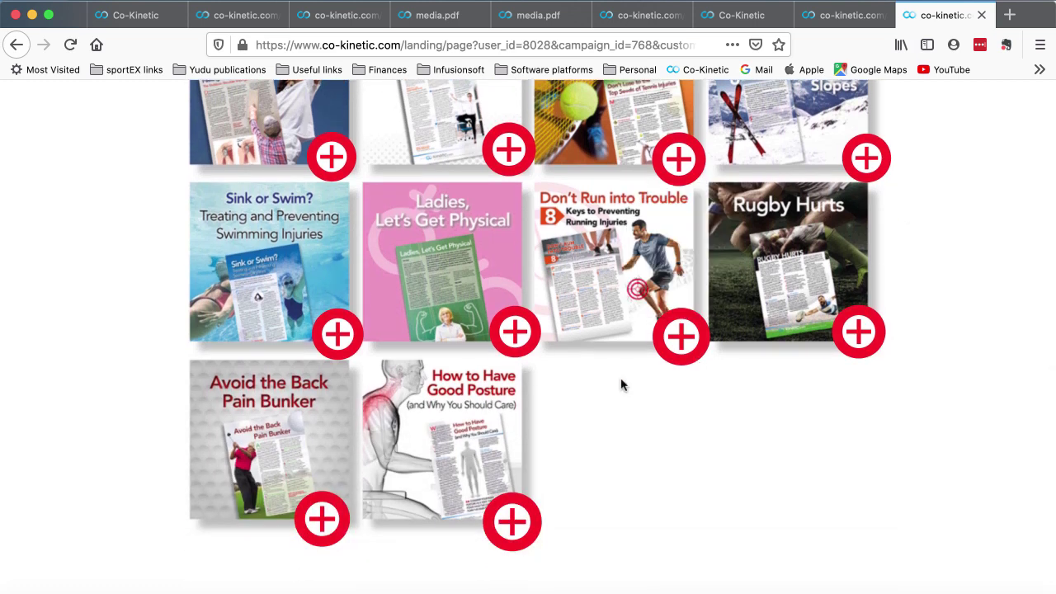
- Find the How to Have Good Posture newsletter on the Client Newsletters page and open its PDF
mouse_move(509, 526)
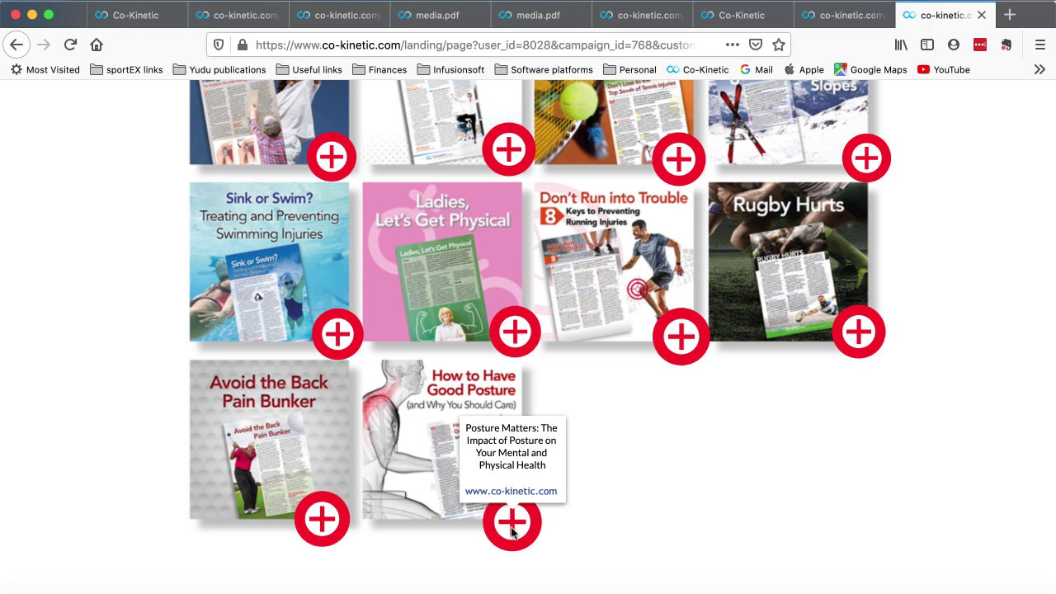
scroll(608, 438, "up", 2)
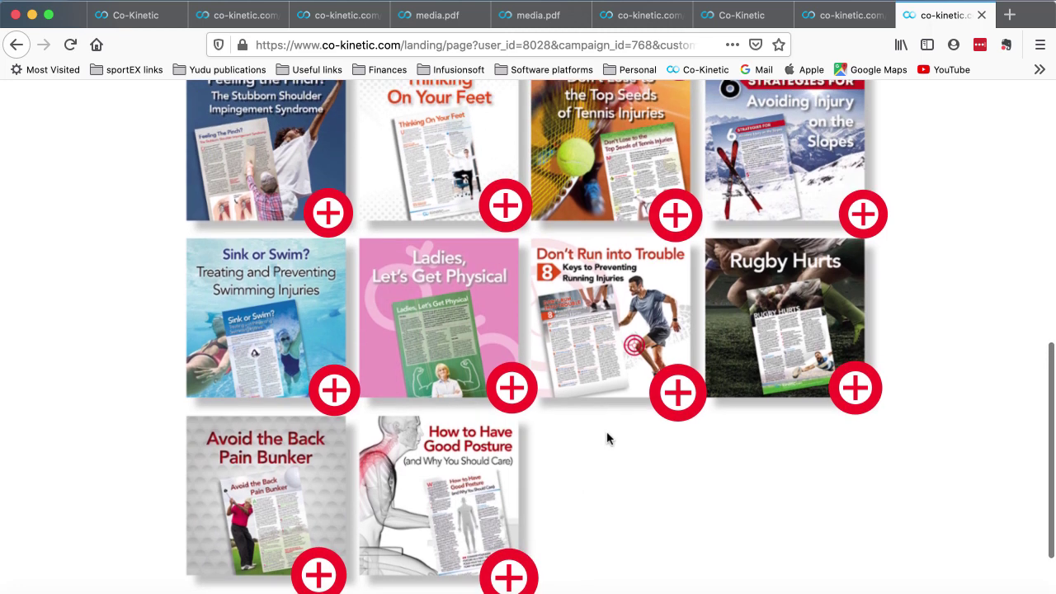
scroll(607, 439, "down", 1)
scroll(585, 464, "up", 3)
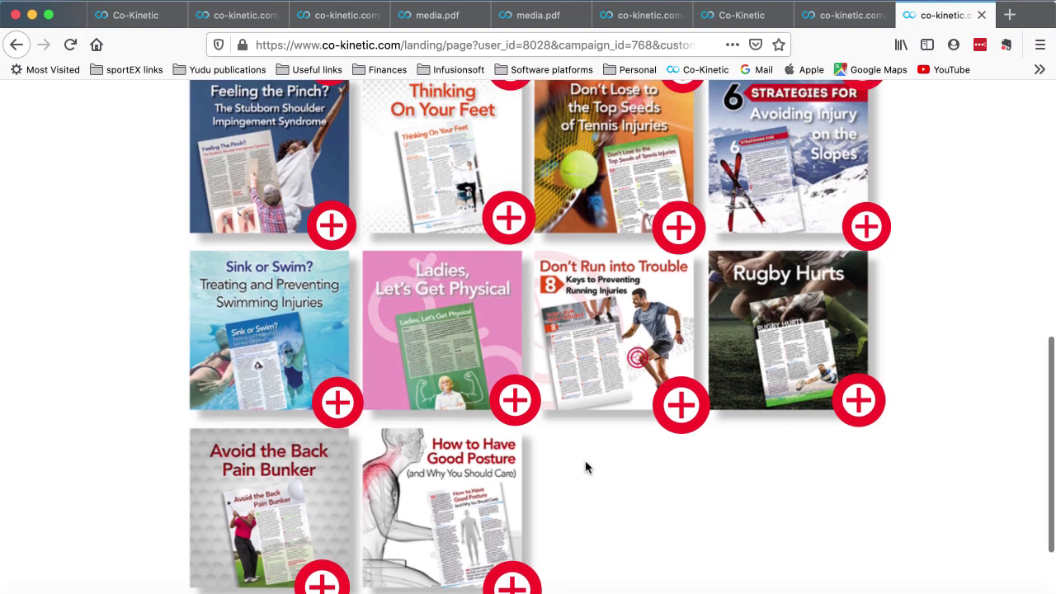
scroll(585, 466, "up", 2)
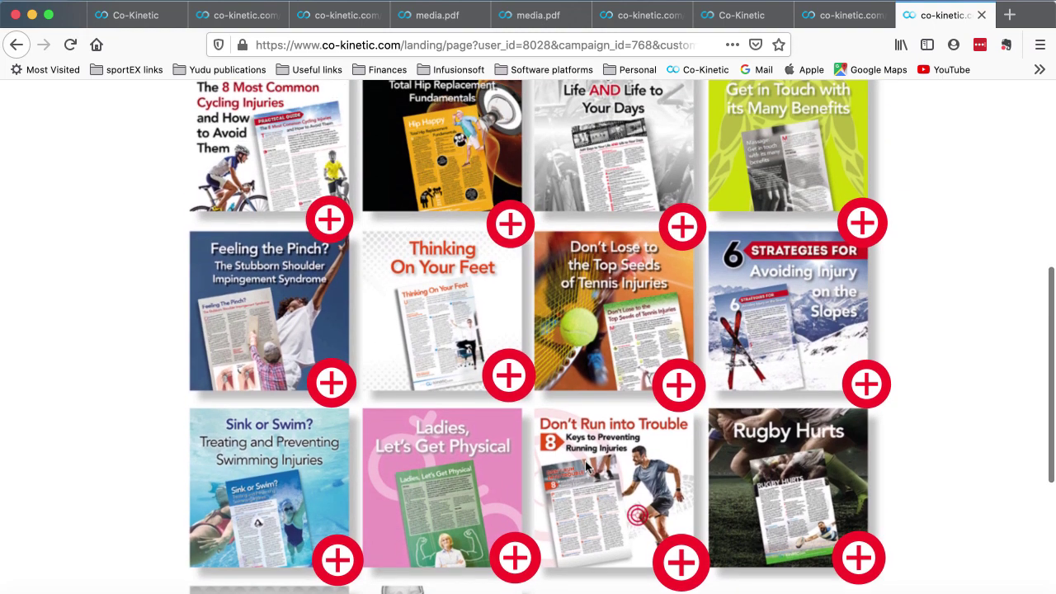
scroll(585, 465, "down", 6)
mouse_move(526, 494)
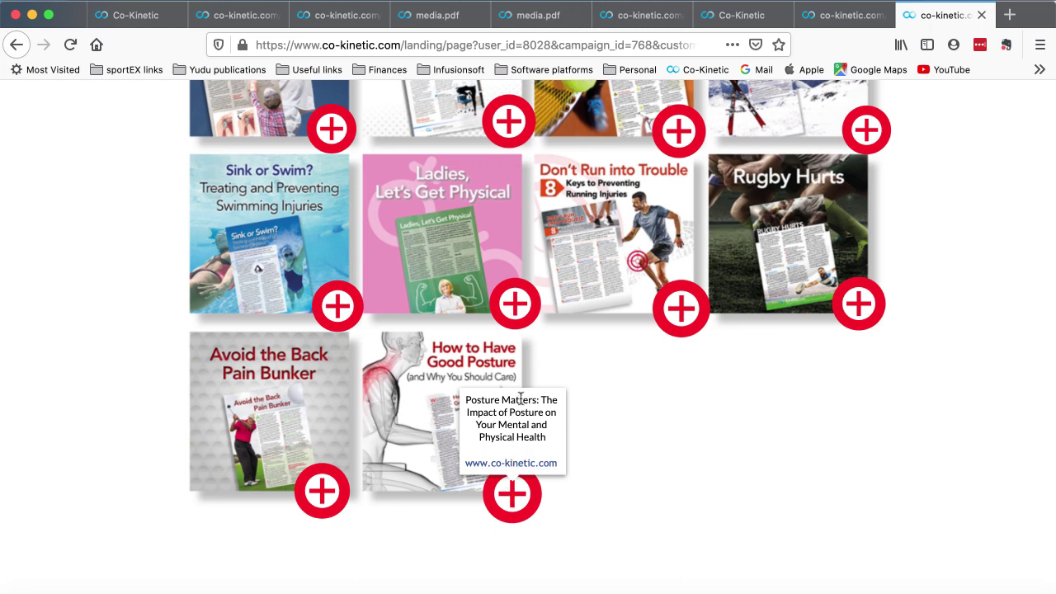
left_click(512, 498)
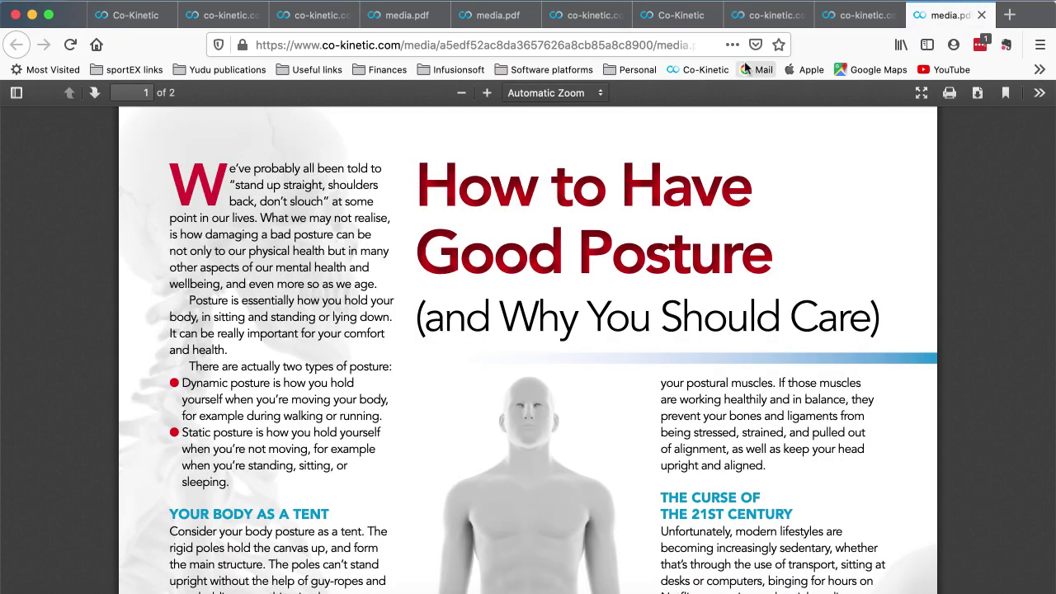
- Return to the newsletter campaign setup, locate its Personal Lead Collection URL and view the sign-up page's heading and form again
left_click(677, 17)
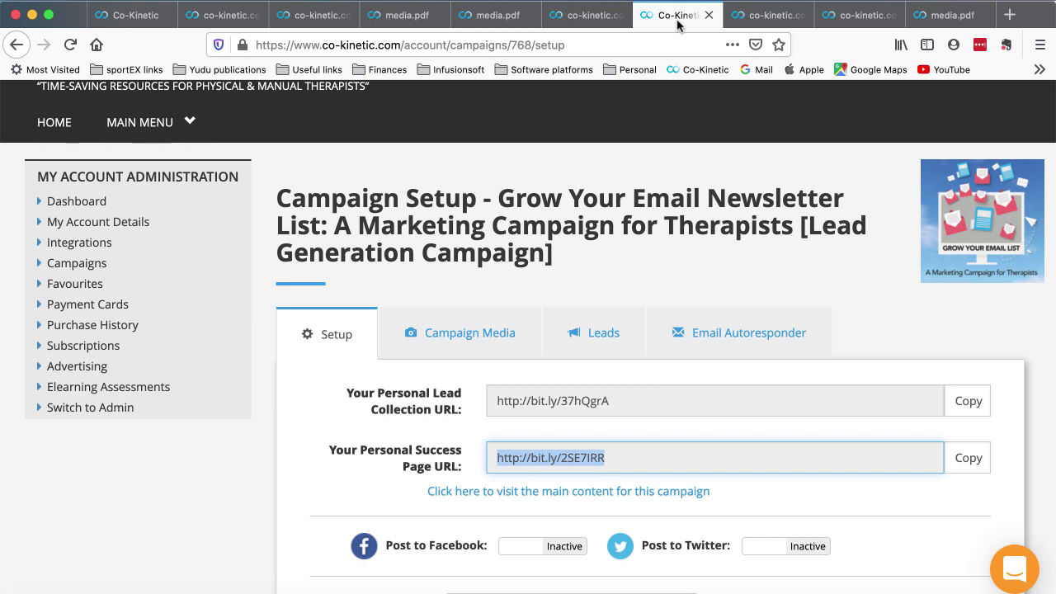
left_click(594, 400)
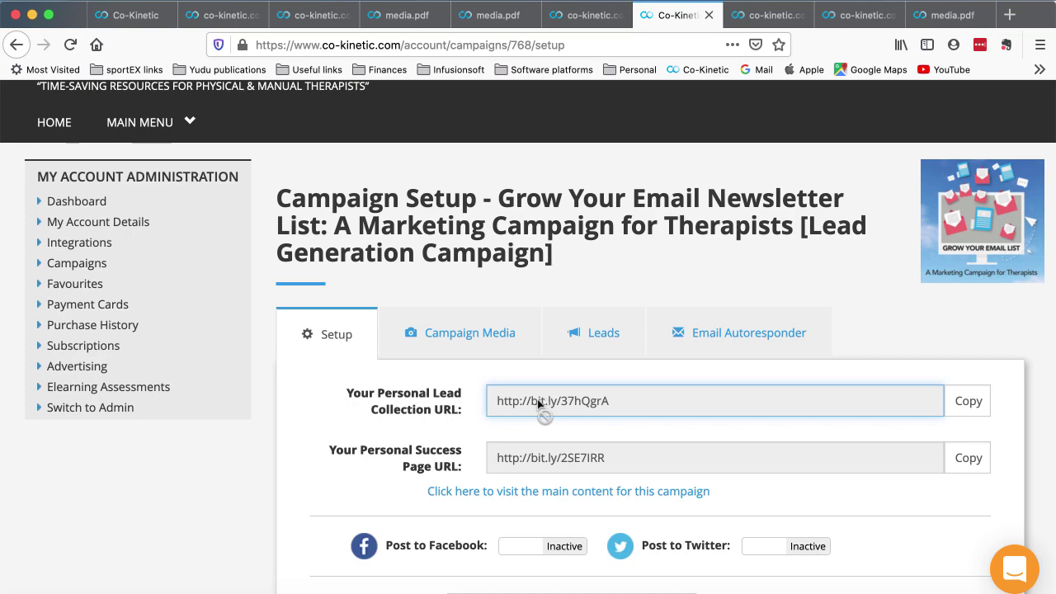
left_click_drag(532, 404, 759, 23)
scroll(698, 229, "up", 5)
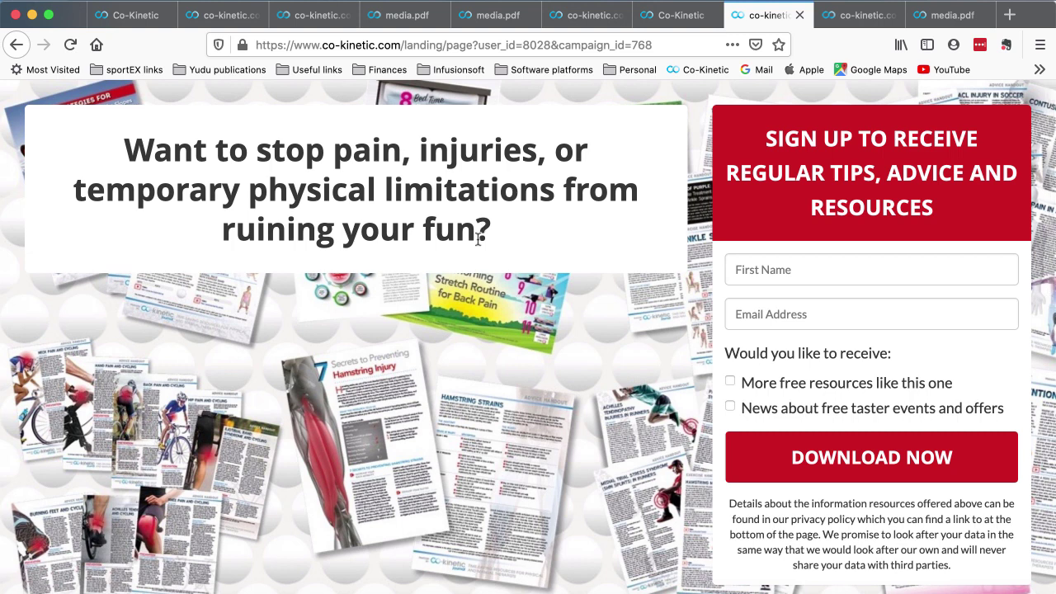
- Check the posture campaign's customer newsletter post against the newsletter campaign's lead collection URL and sign-up page
left_click(120, 26)
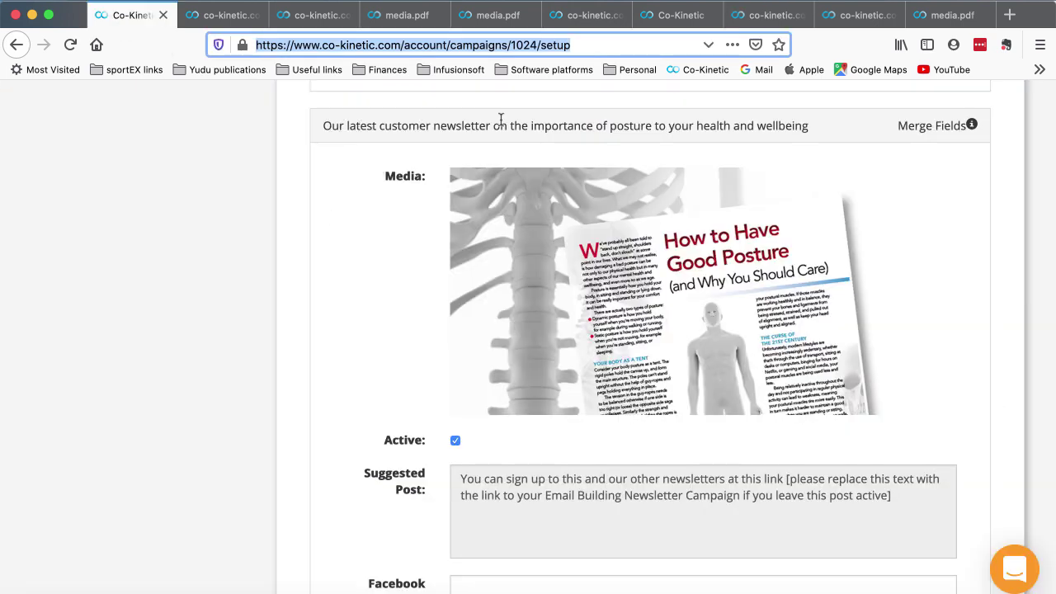
left_click(677, 30)
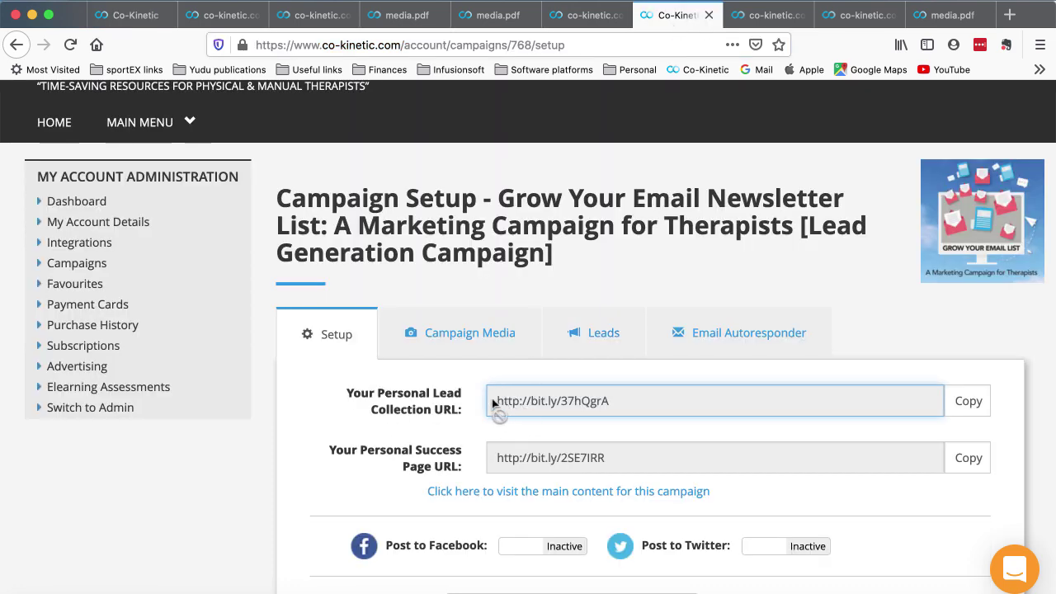
left_click(755, 22)
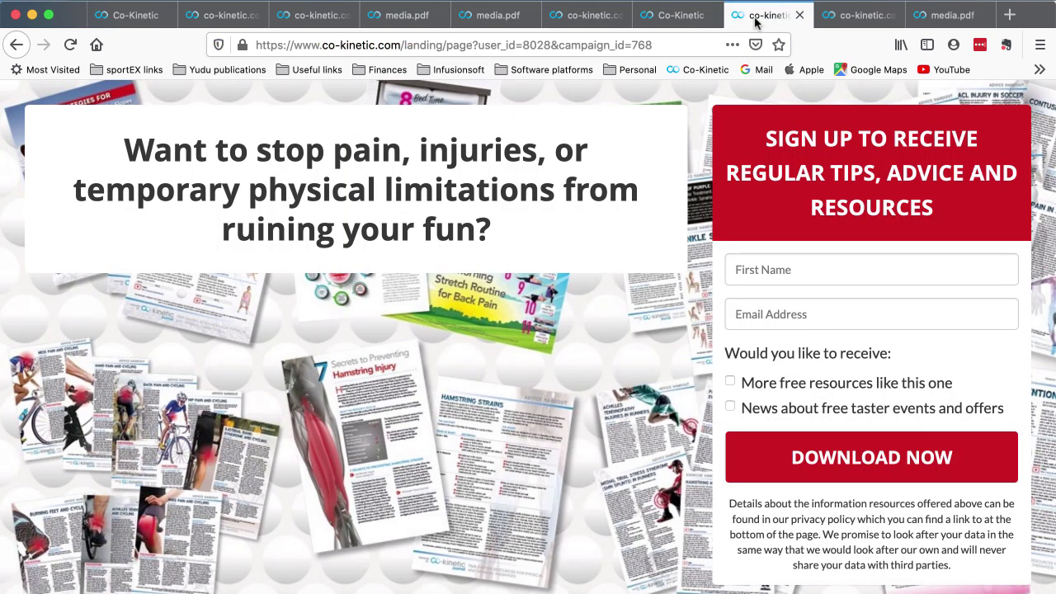
- Copy the newsletter campaign's Personal Lead Collection URL into the Facebook Post of the posture campaign's customer newsletter post
left_click(684, 15)
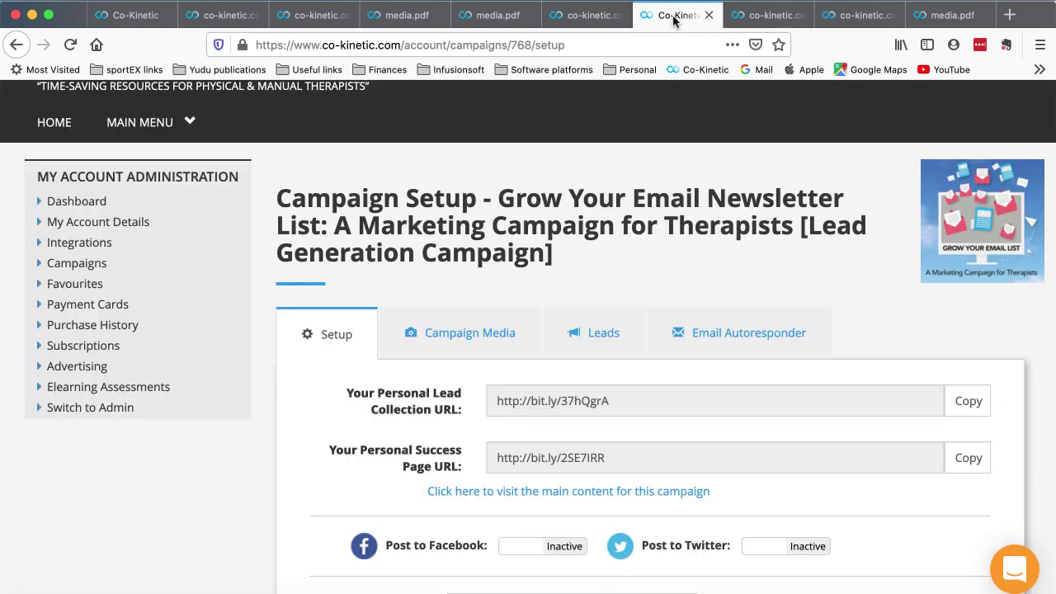
left_click(966, 402)
left_click(134, 20)
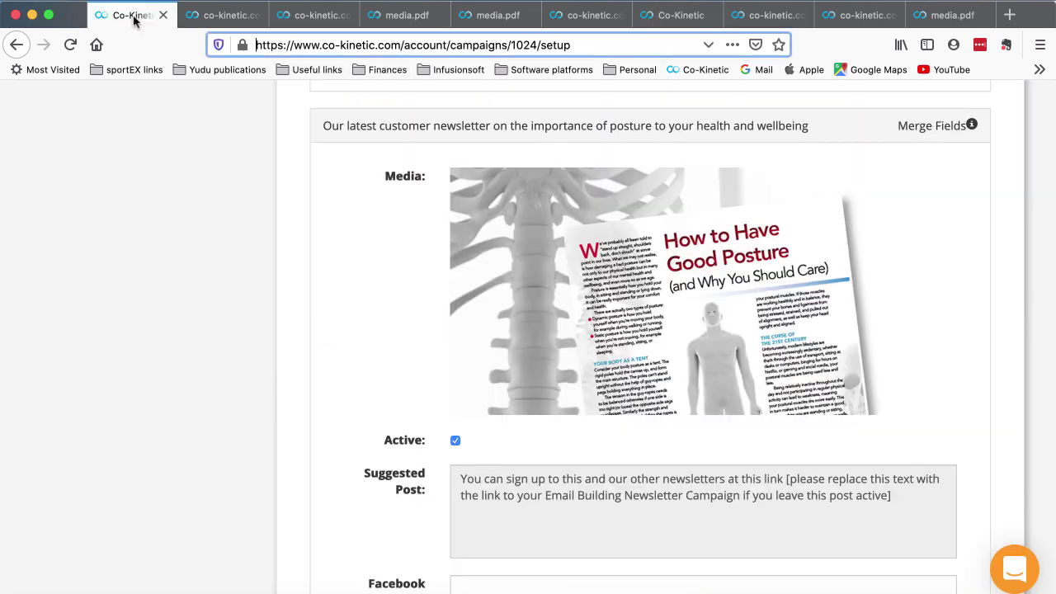
scroll(657, 478, "down", 3)
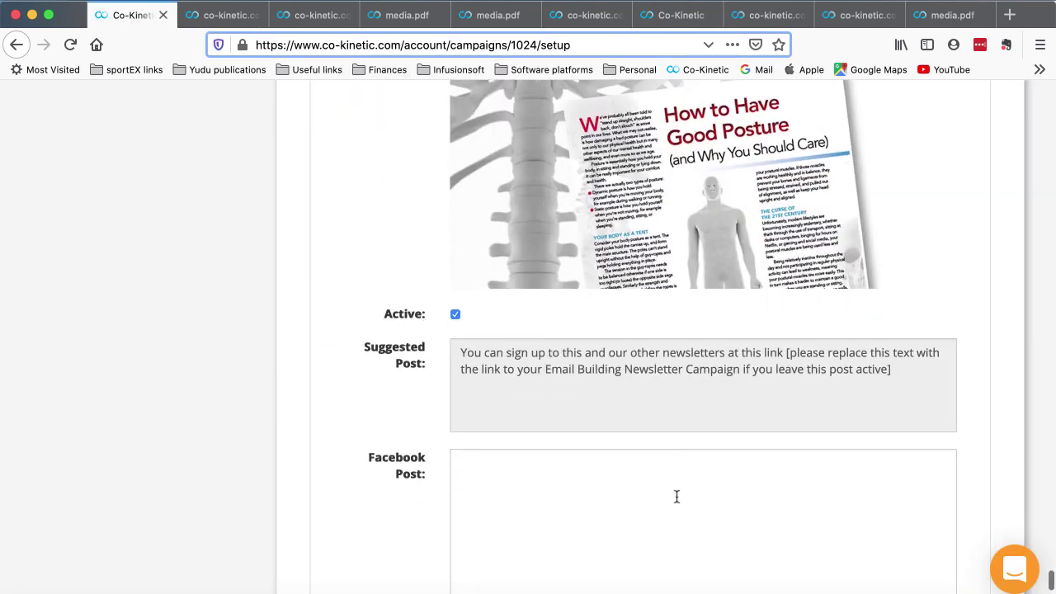
left_click(677, 496)
key("super+v")
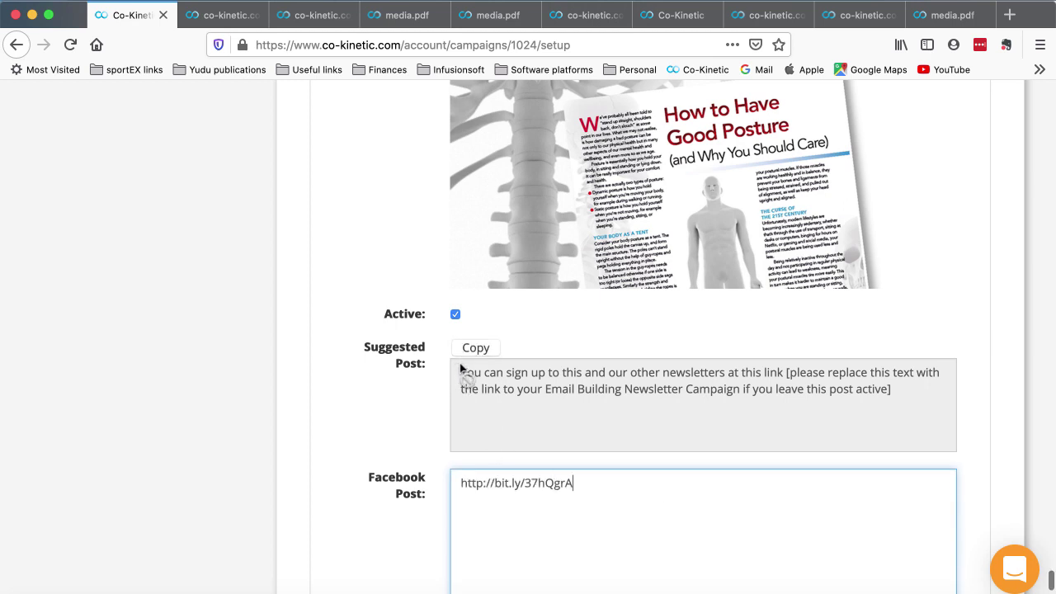
- Copy "You can sign up to this and our other newsletters at this link" from the suggested post in front of the Facebook Post's URL
left_click_drag(461, 373, 783, 381)
scroll(454, 486, "down", 1)
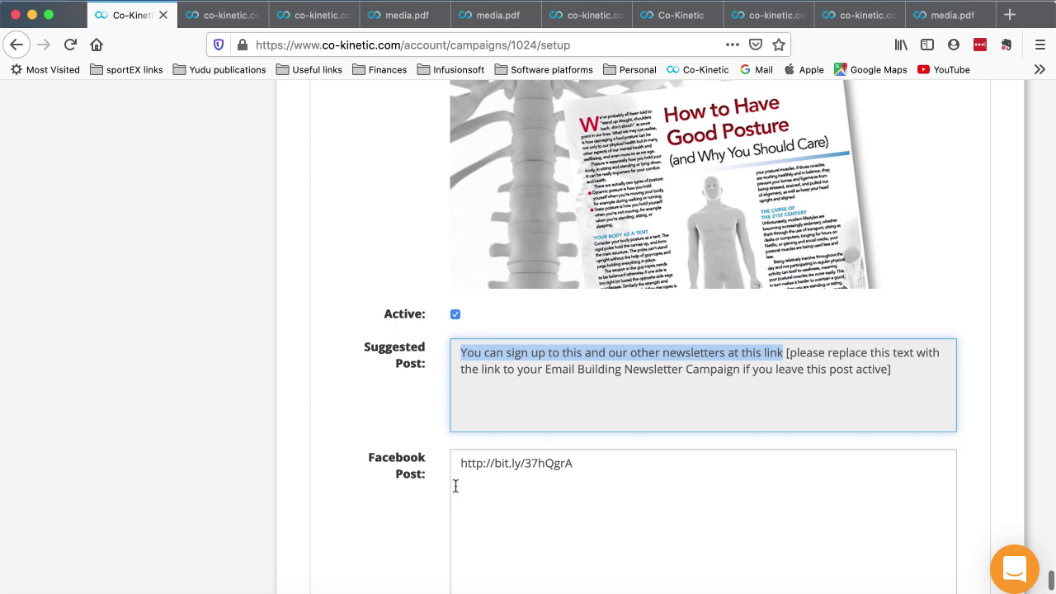
left_click(460, 466)
key("super+v")
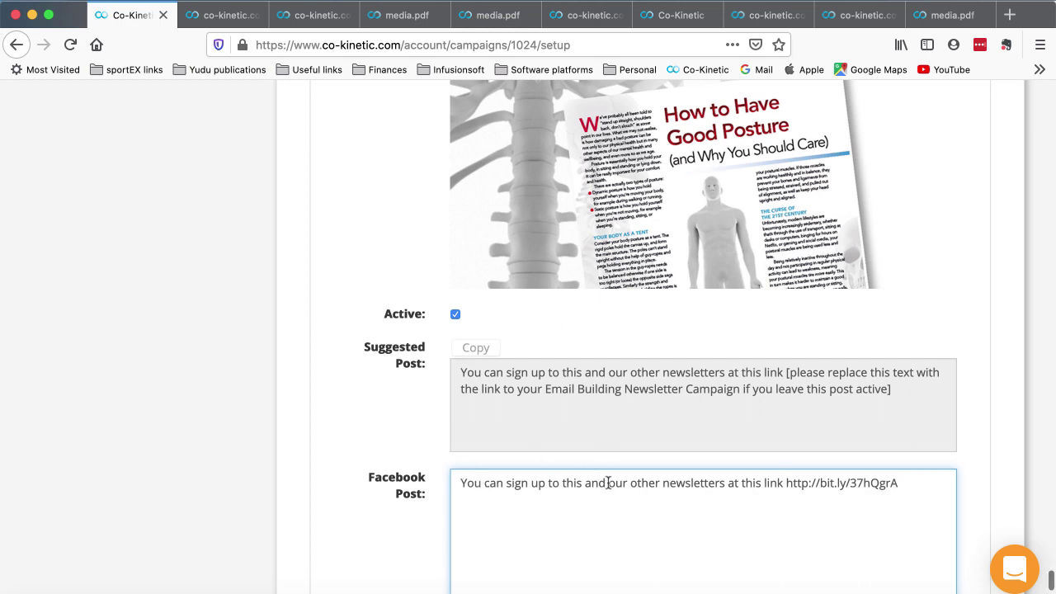
- Copy the complete Facebook Post text with its link into the customer newsletter post's Twitter Post
scroll(608, 481, "down", 3)
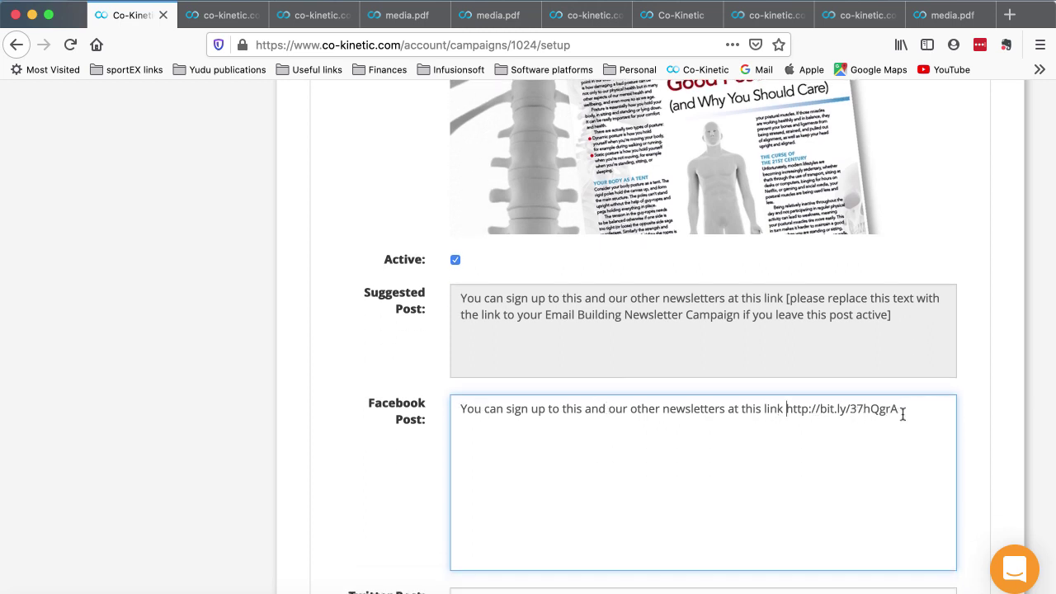
left_click_drag(902, 414, 405, 405)
key("super+c")
scroll(405, 406, "down", 5)
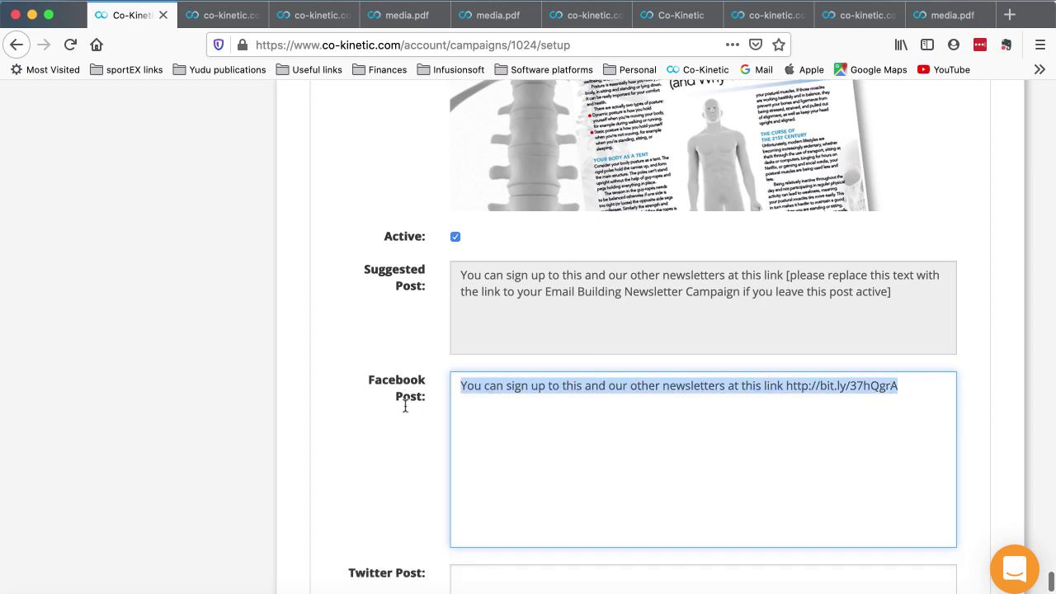
left_click(484, 455)
key("super+v")
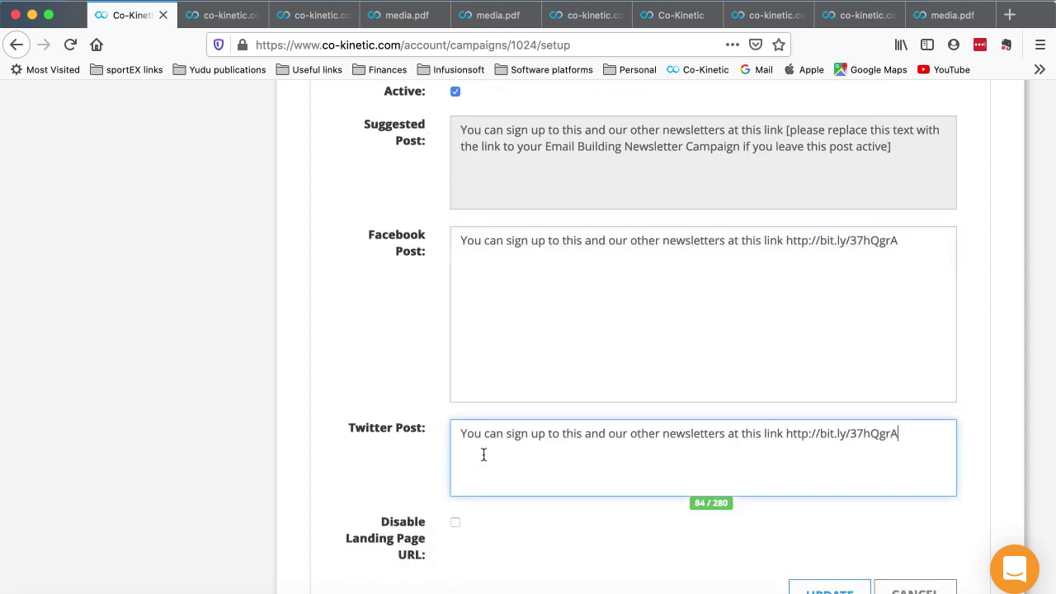
- Disable the landing page URL for the customer newsletter post, update the post and check the saved entry
scroll(396, 371, "down", 2)
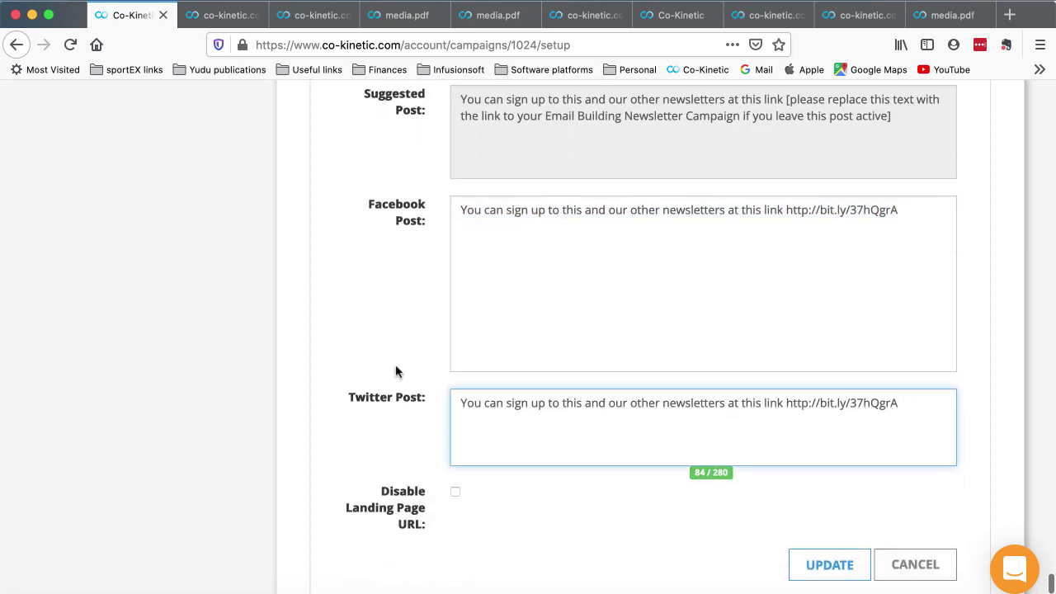
left_click(455, 495)
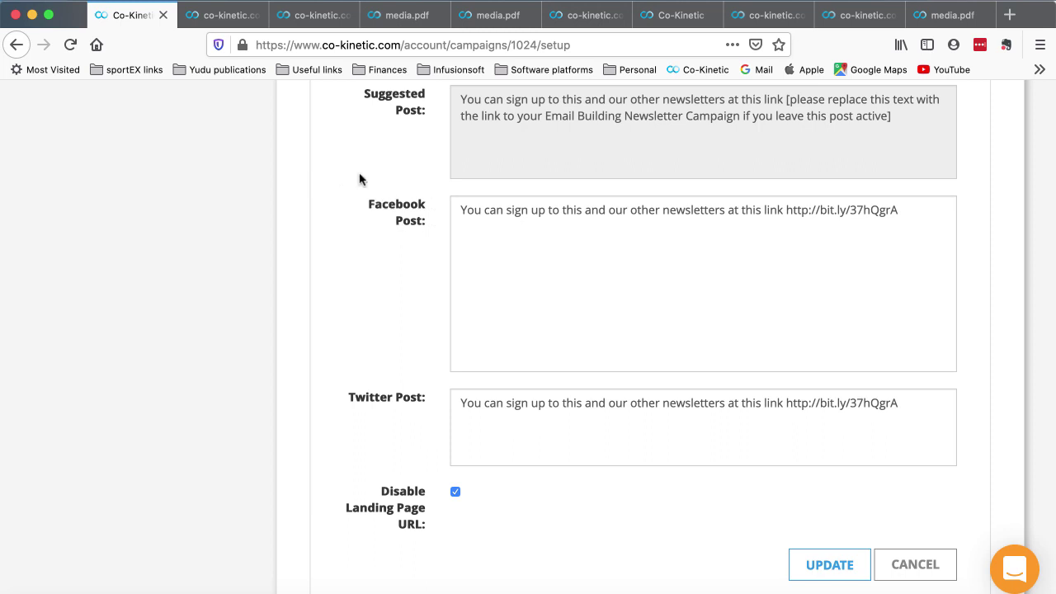
left_click(846, 567)
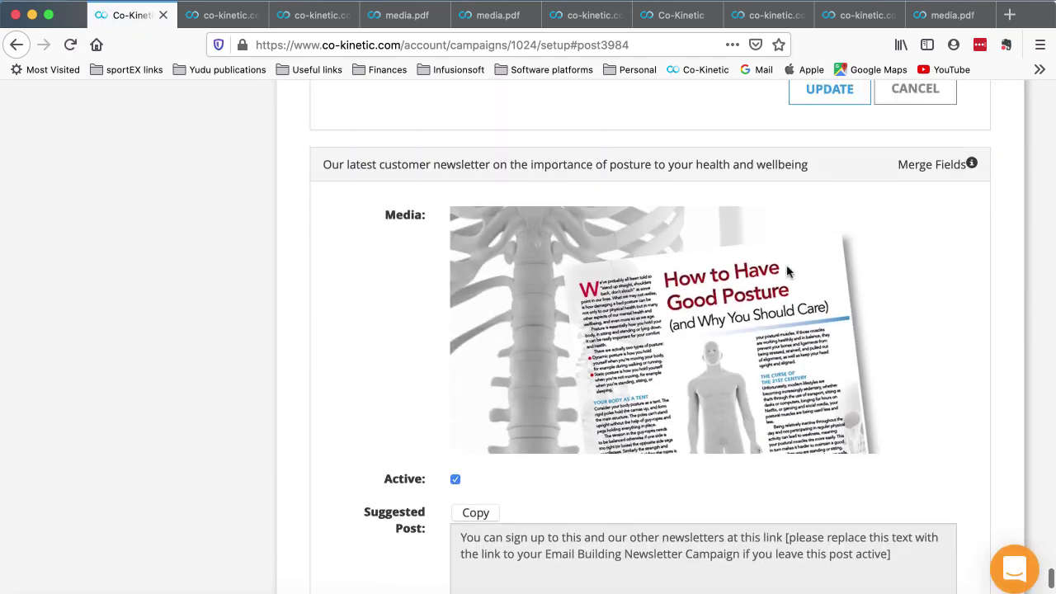
scroll(785, 272, "down", 5)
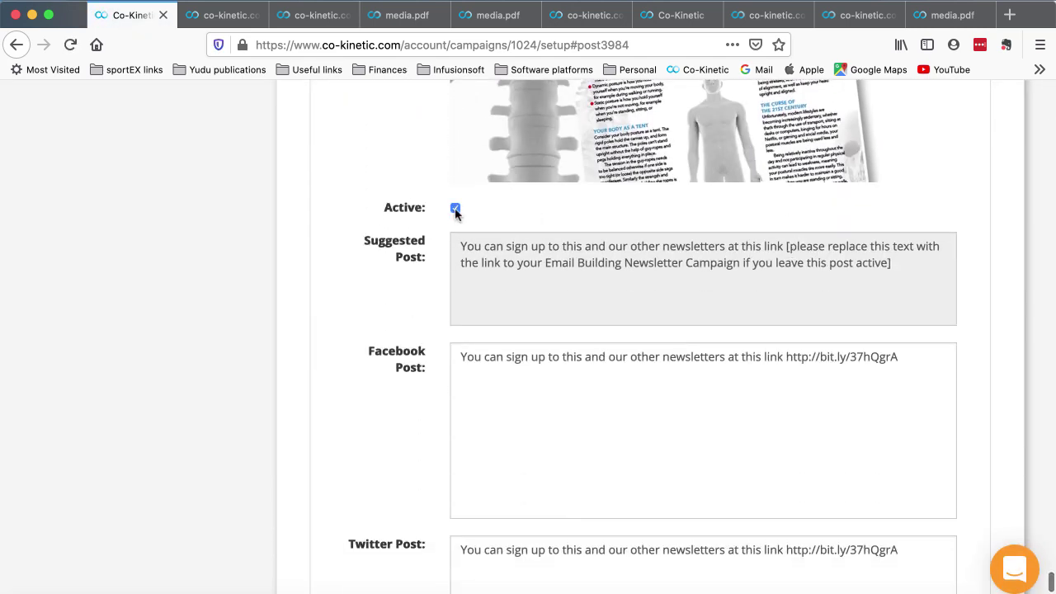
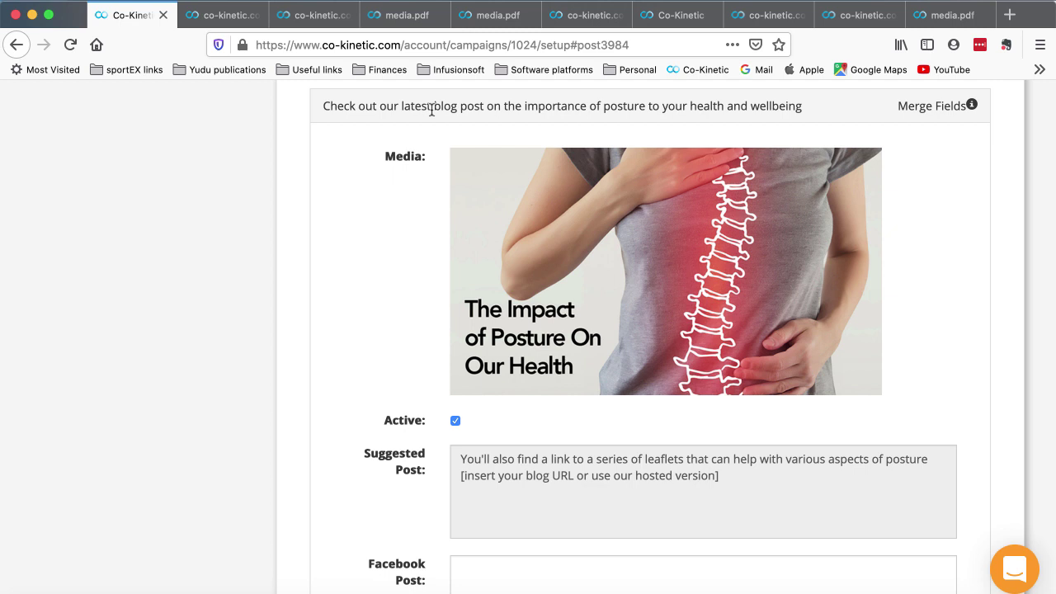
- Examine the blog post entry on the importance of posture, including its suggested text and its Facebook and Twitter fields
mouse_move(561, 507)
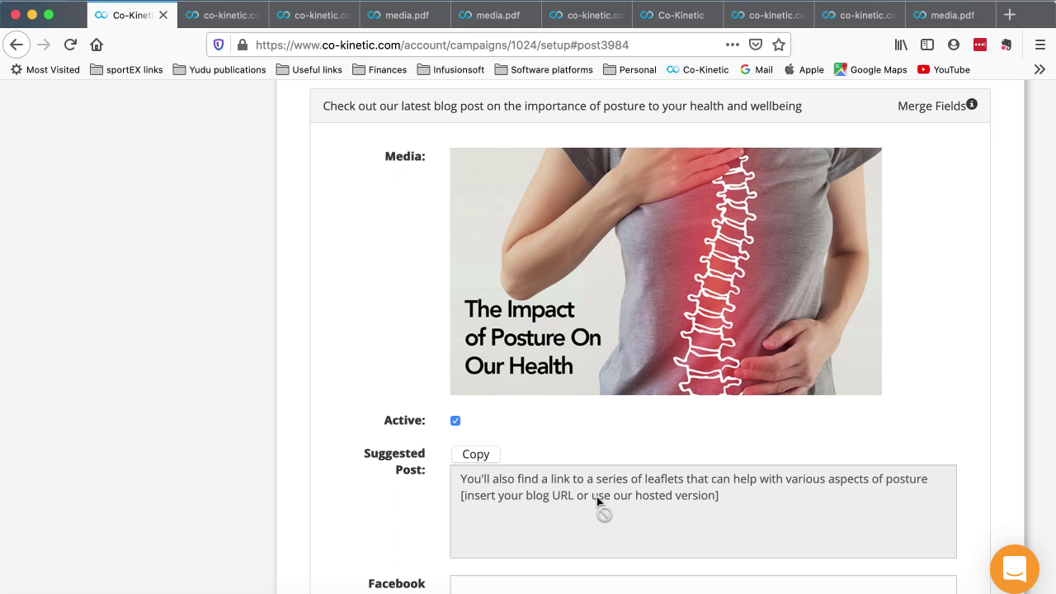
left_click(497, 585)
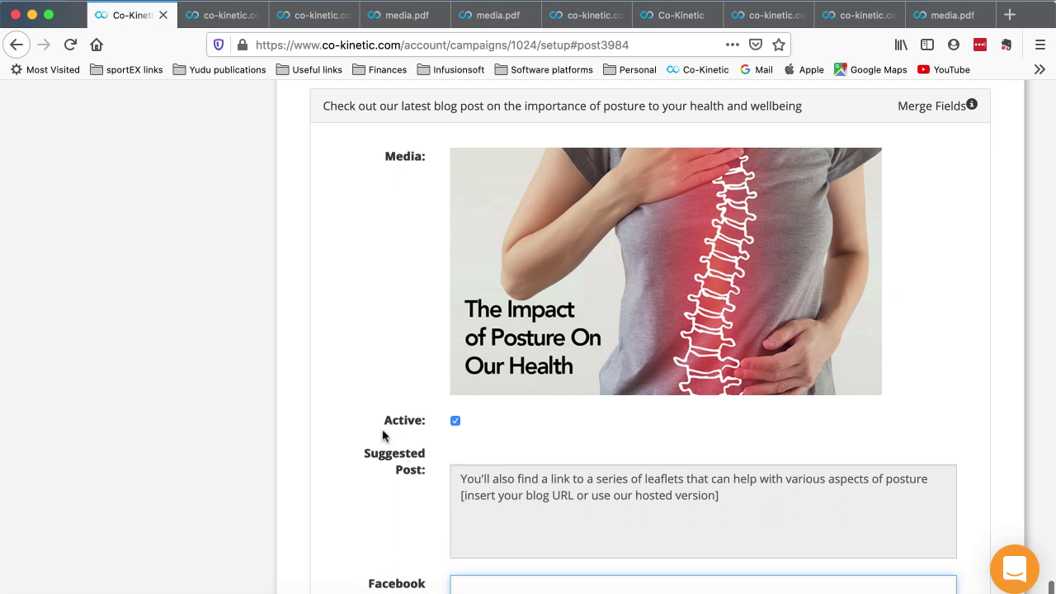
scroll(381, 433, "down", 2)
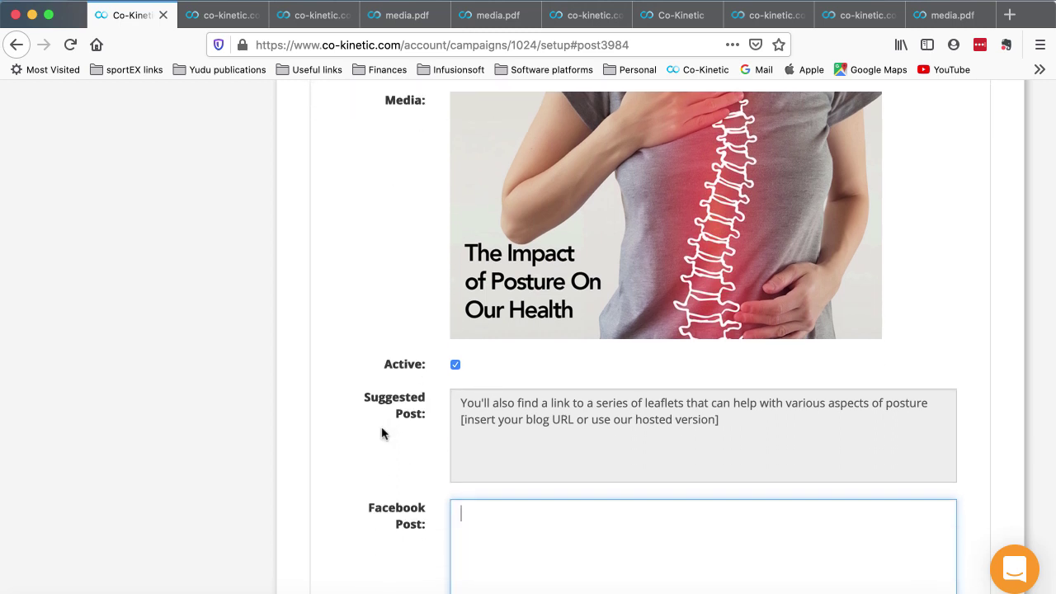
scroll(325, 442, "up", 4)
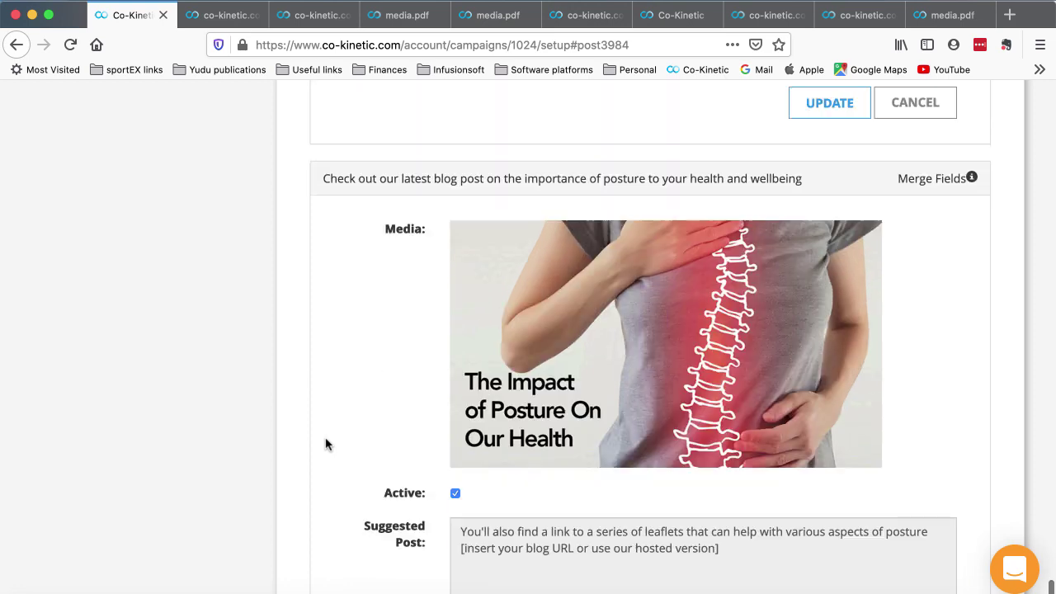
scroll(325, 444, "down", 7)
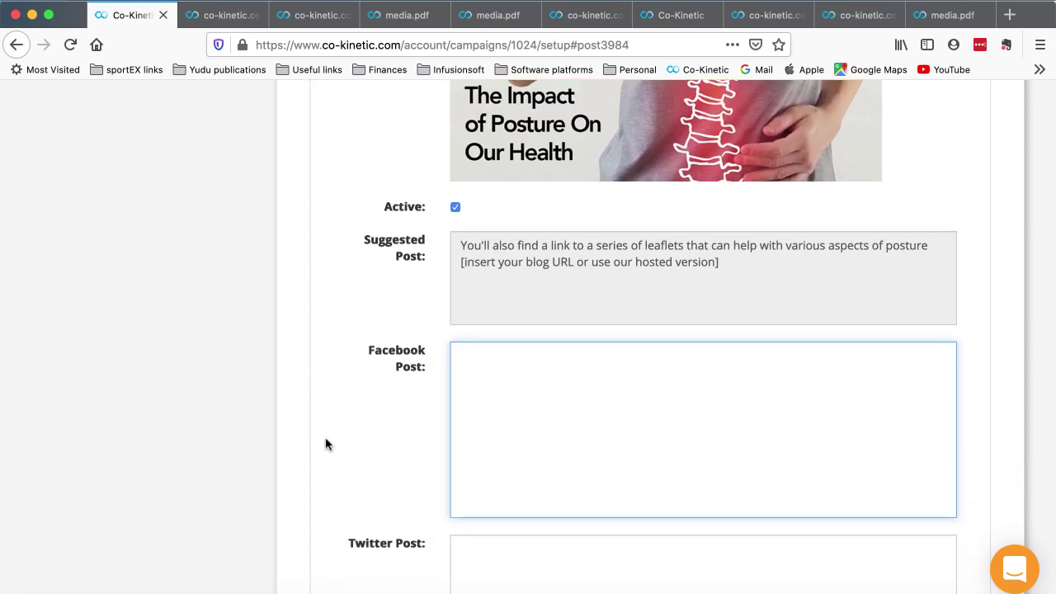
- Compare the blog post entry on the importance of posture with the customer newsletter entry, including its suggested text, post fields and landing page option
scroll(325, 444, "down", 1)
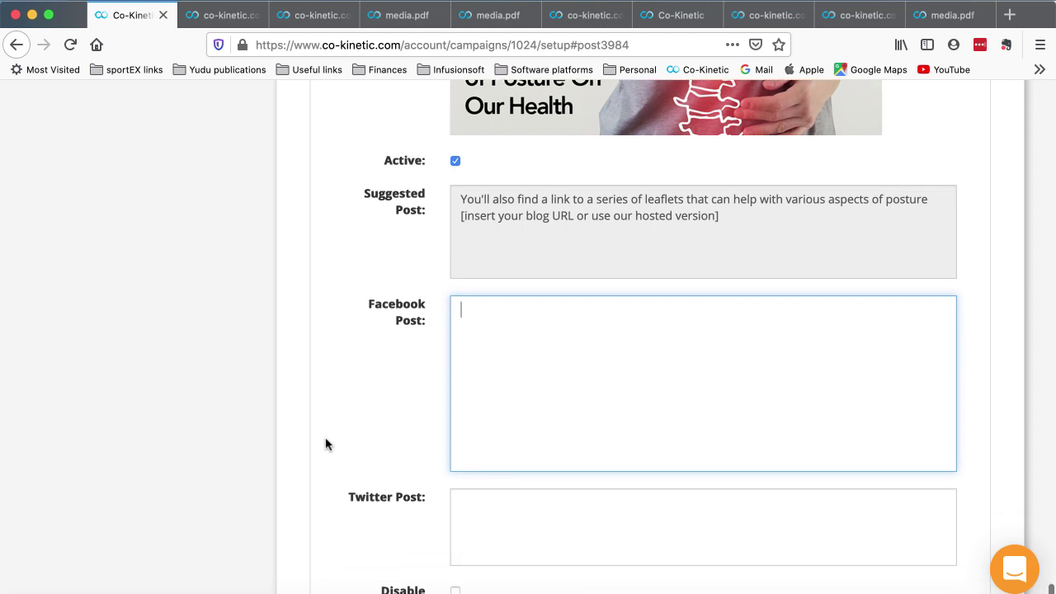
scroll(325, 443, "up", 6)
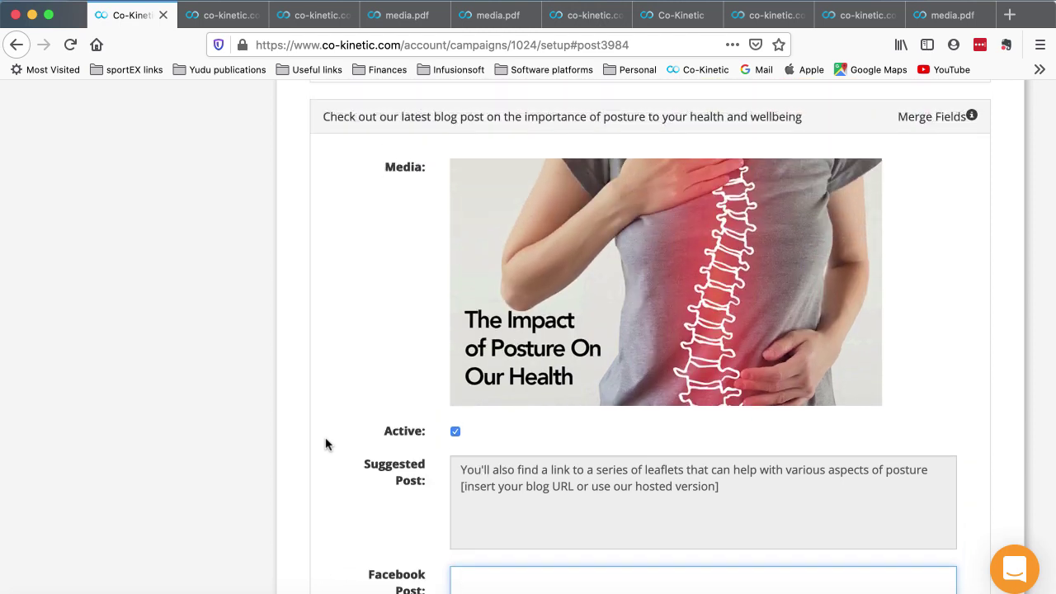
scroll(373, 401, "up", 6)
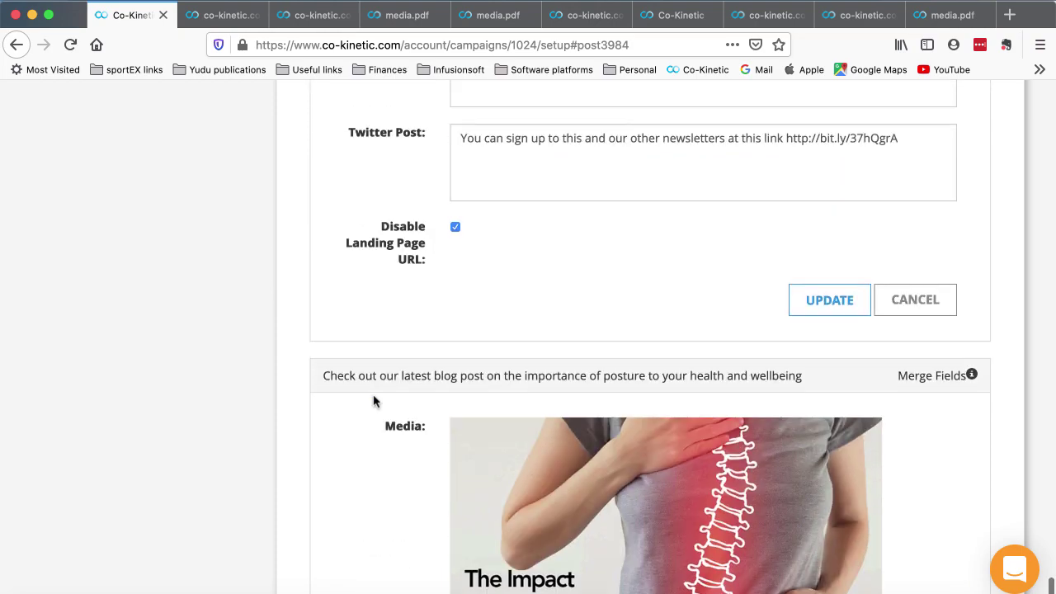
scroll(373, 401, "up", 10)
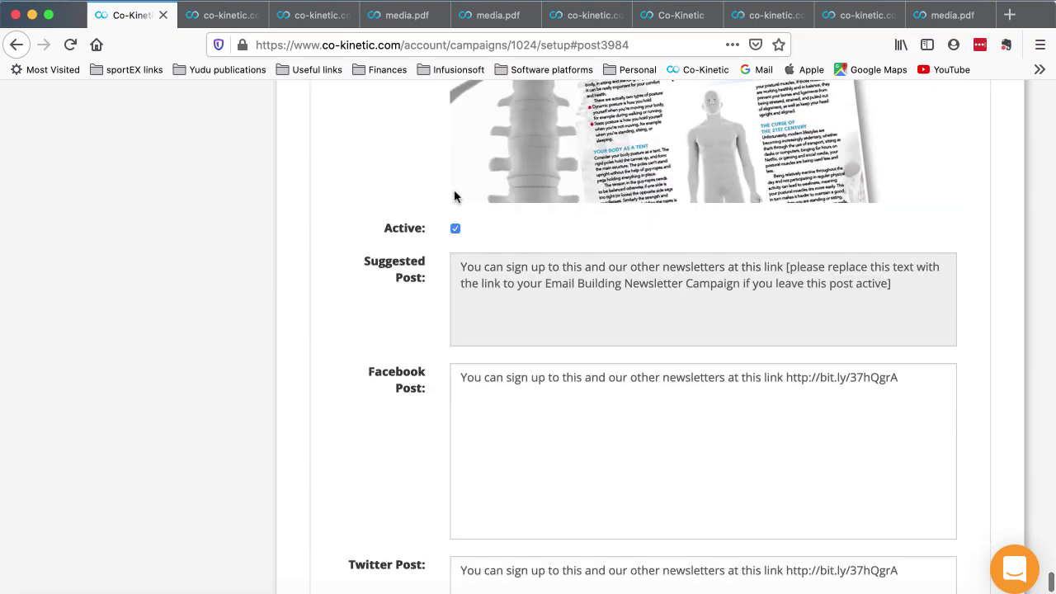
scroll(392, 324, "down", 16)
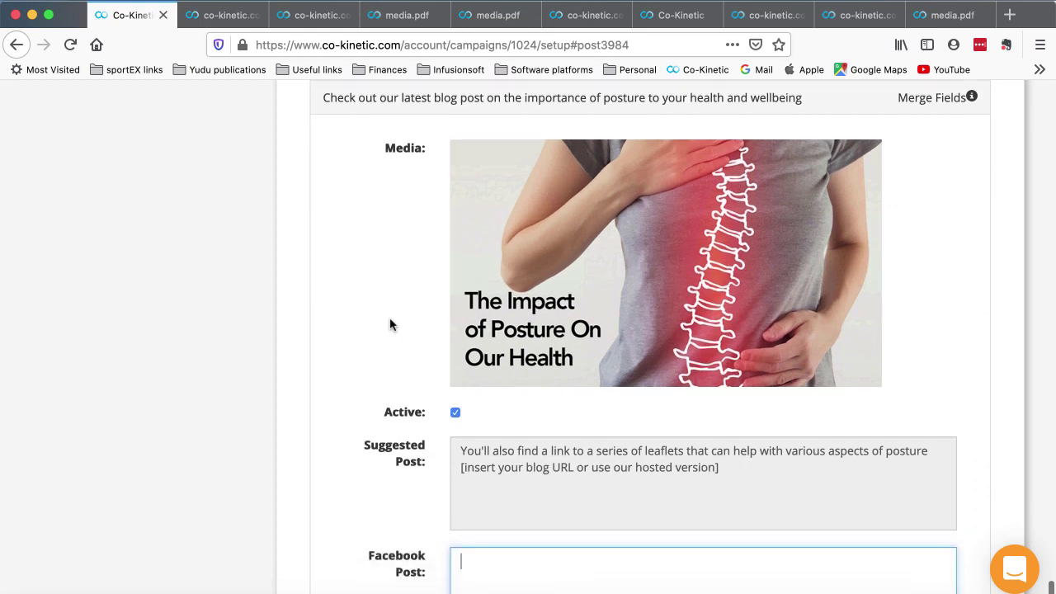
scroll(393, 323, "down", 2)
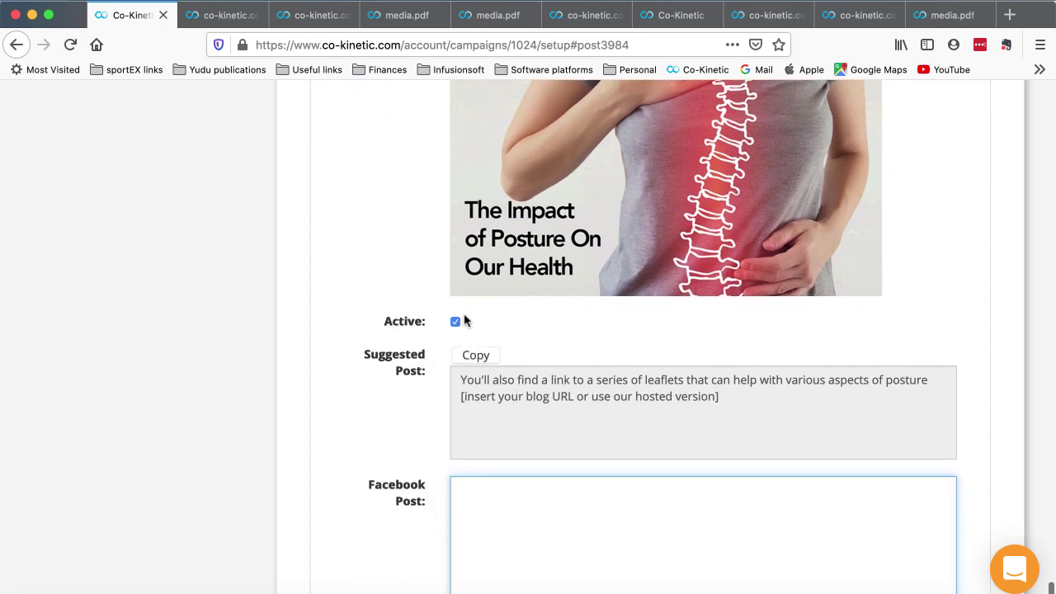
scroll(477, 328, "down", 2)
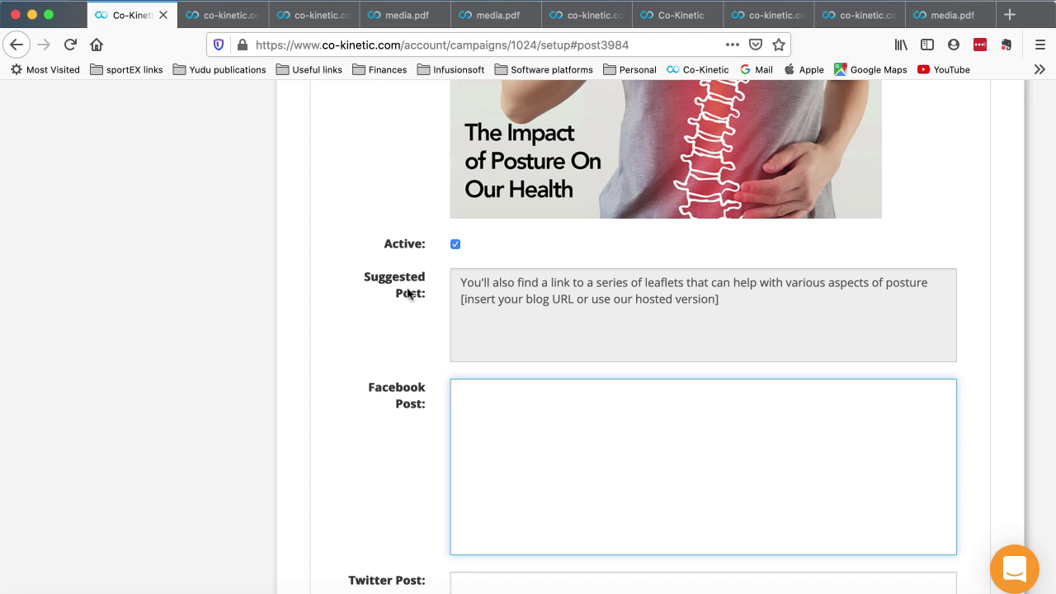
scroll(407, 294, "down", 5)
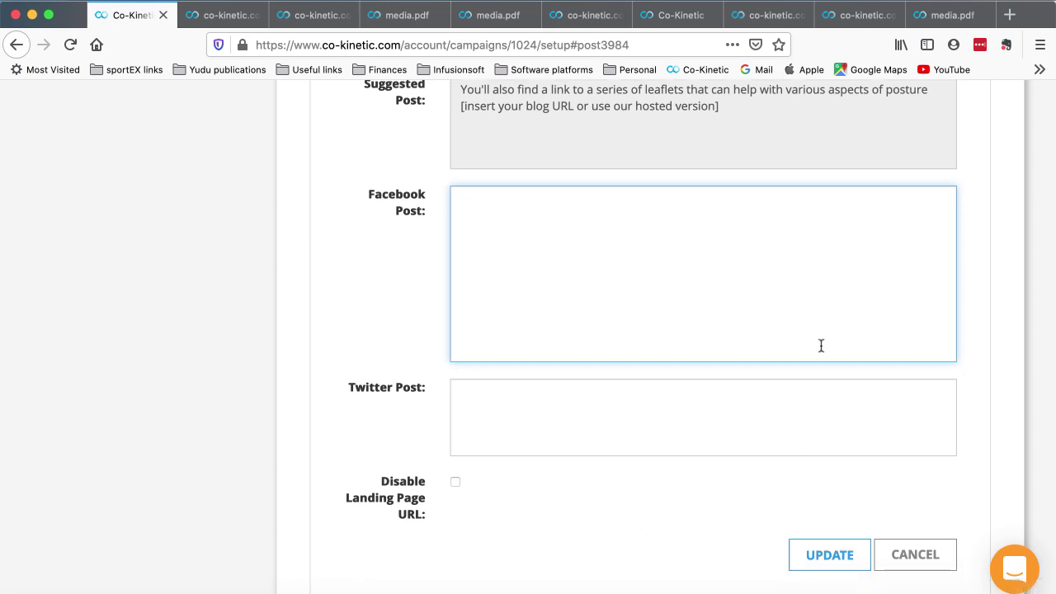
left_click(890, 442)
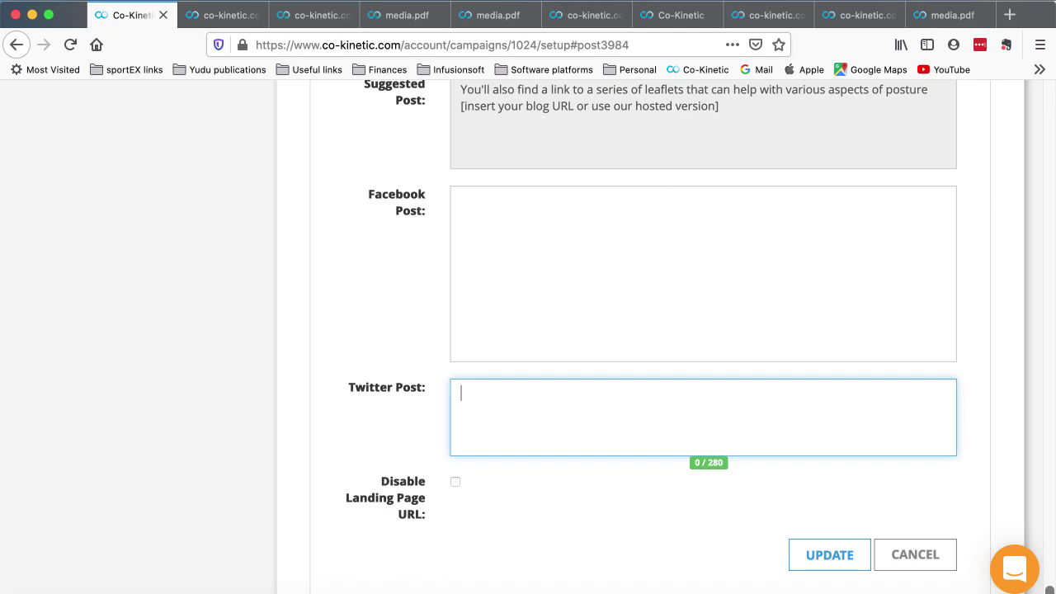
- Open the campaign's other content, review the hosted blog post's URL, image and text, and save it
left_click_drag(1050, 588, 1054, 72)
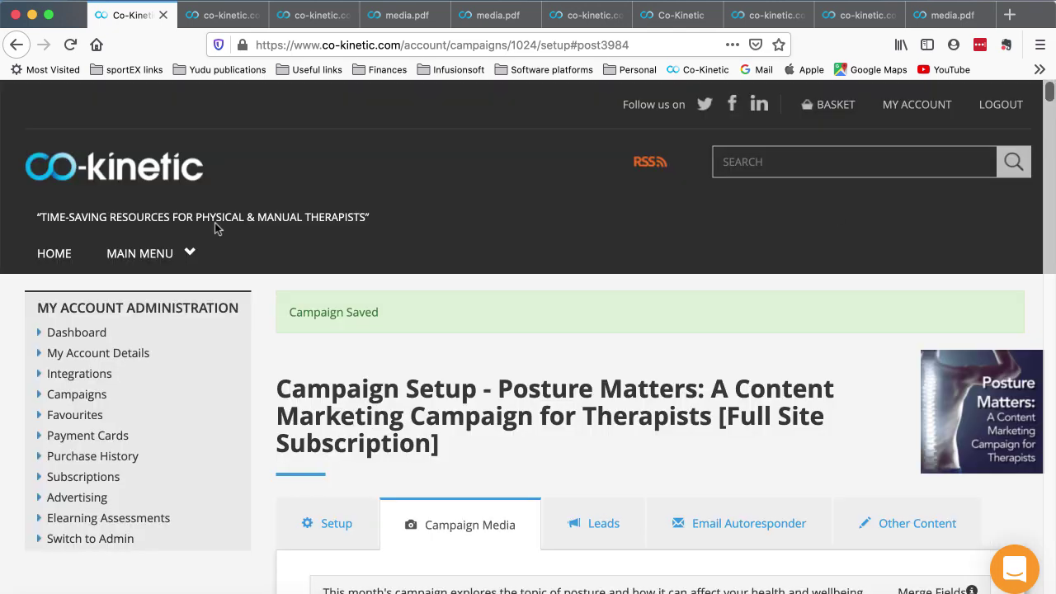
scroll(276, 301, "down", 4)
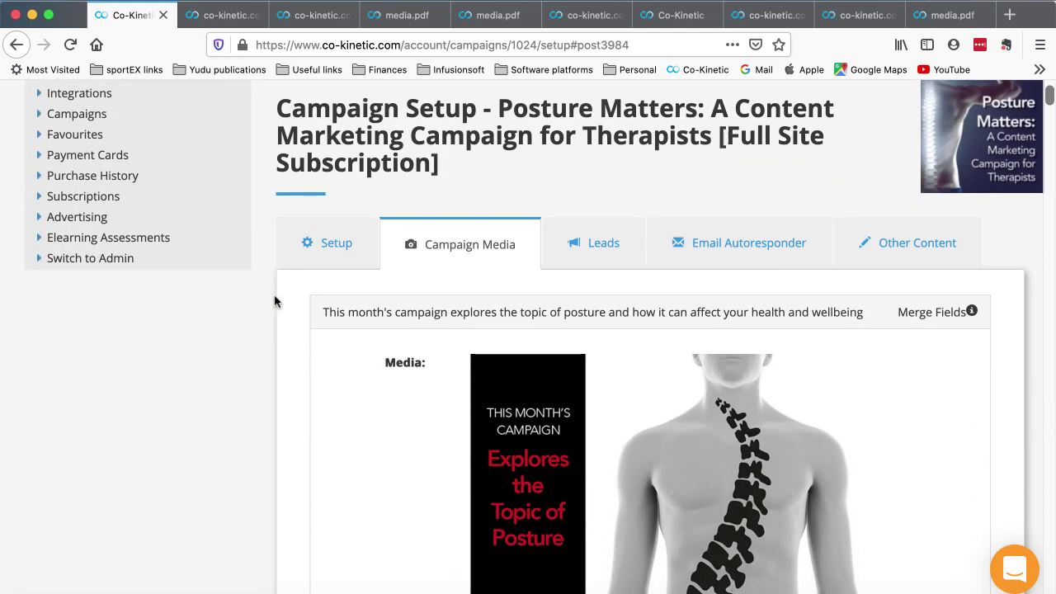
left_click(900, 255)
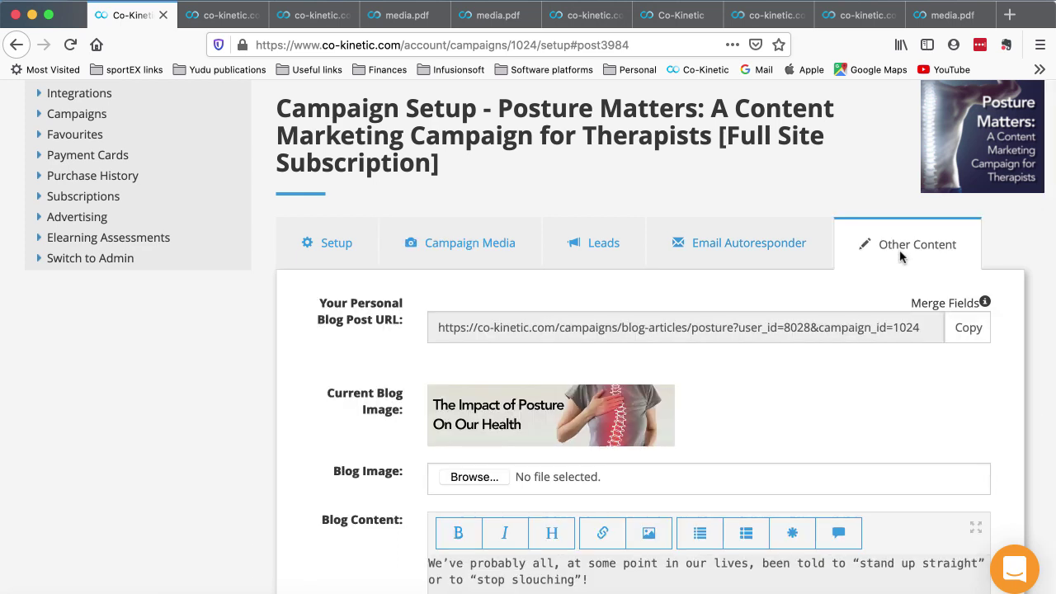
scroll(610, 204, "down", 3)
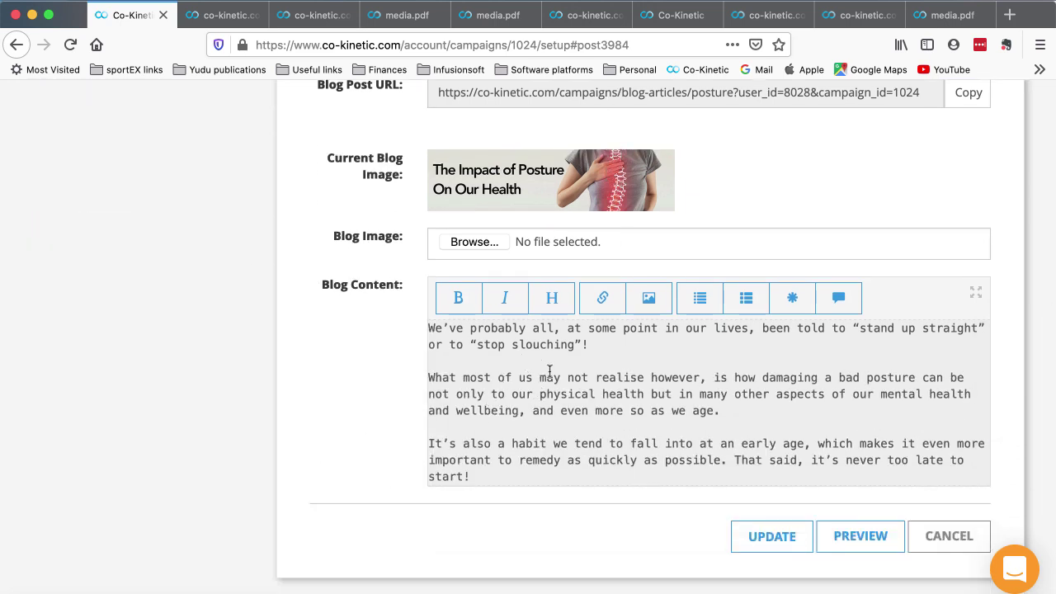
scroll(575, 386, "up", 1)
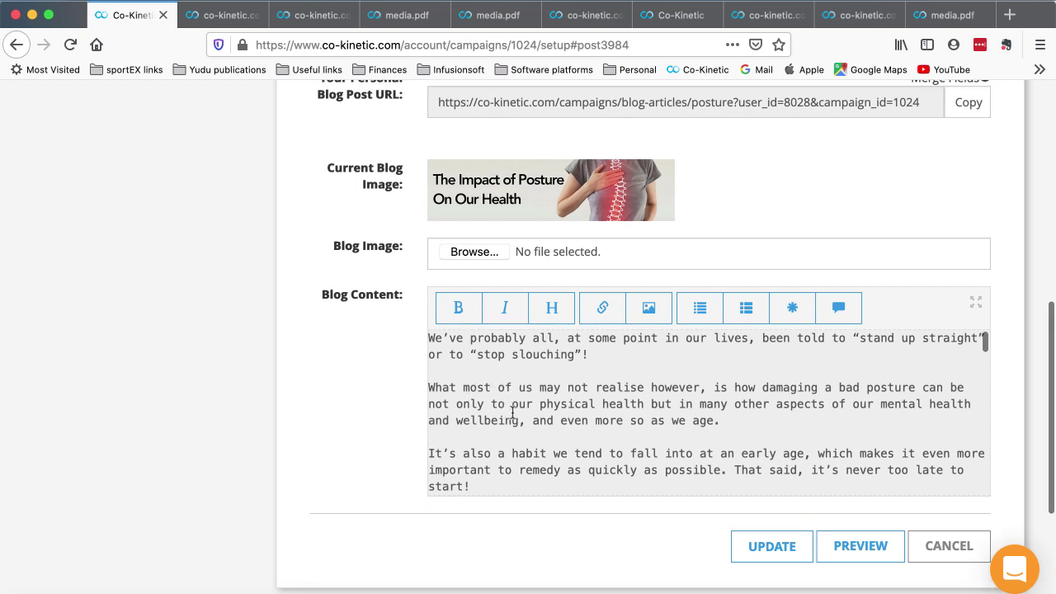
left_click(771, 555)
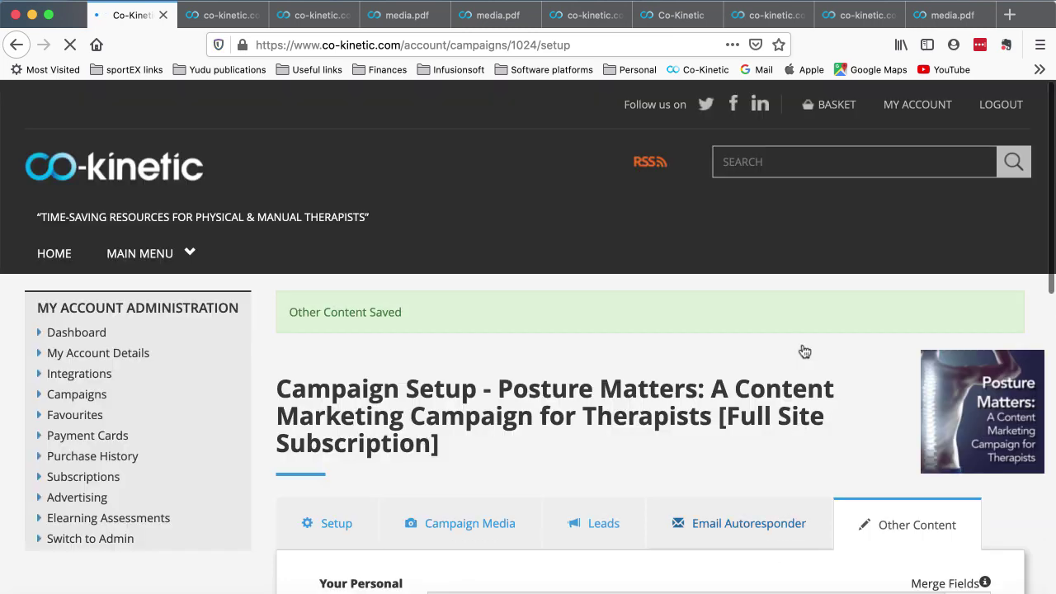
- Preview the hosted blog post on the impact of posture, then return to the campaign setup page
scroll(802, 346, "down", 3)
scroll(801, 342, "down", 10)
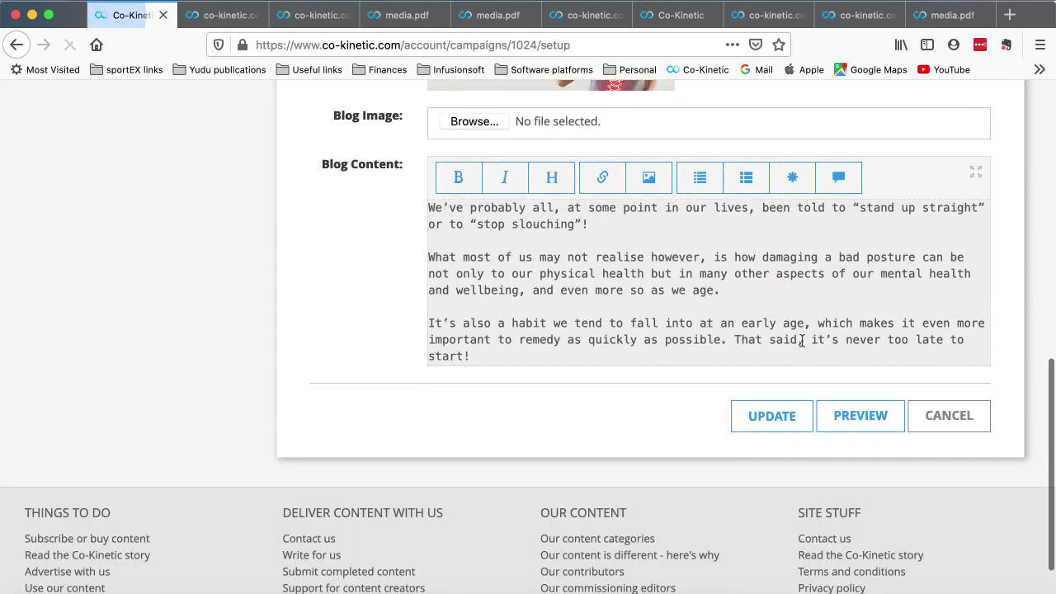
left_click(862, 419)
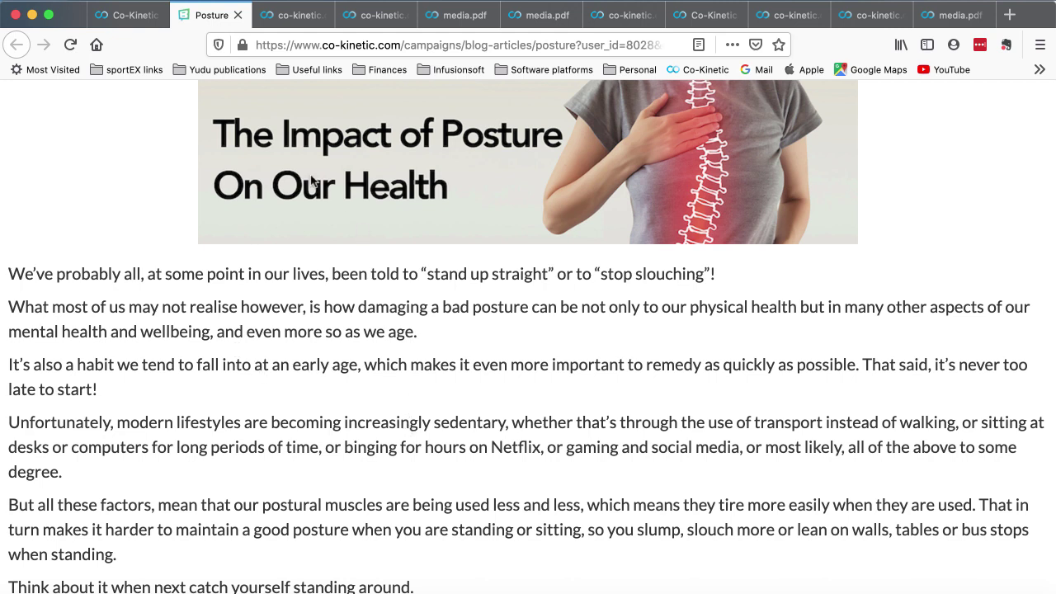
left_click(128, 25)
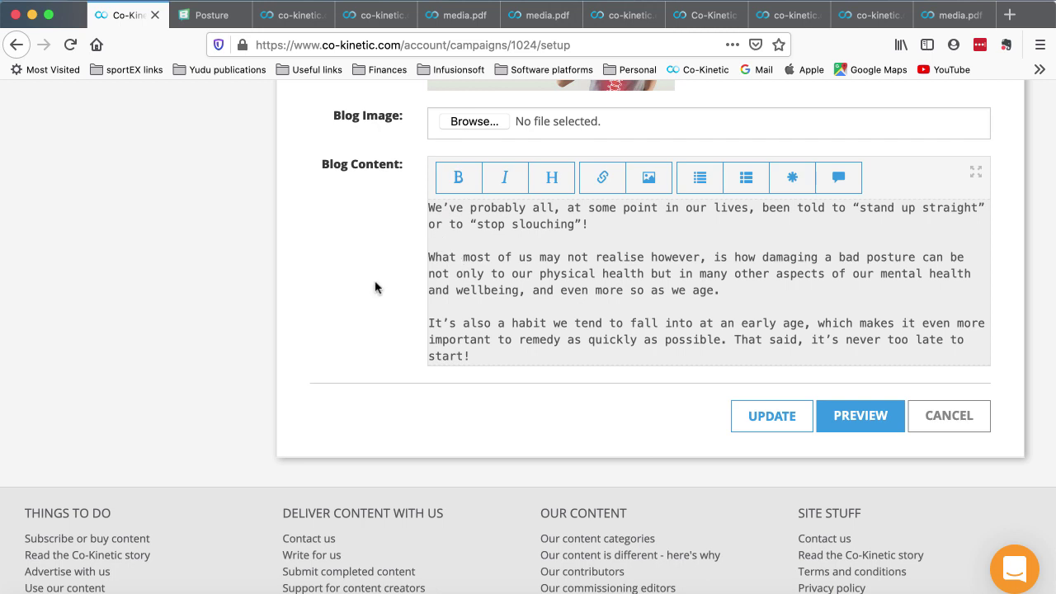
- Copy the personal blog post URL into the Facebook Post of the campaign media entry about the latest blog post
scroll(366, 293, "up", 3)
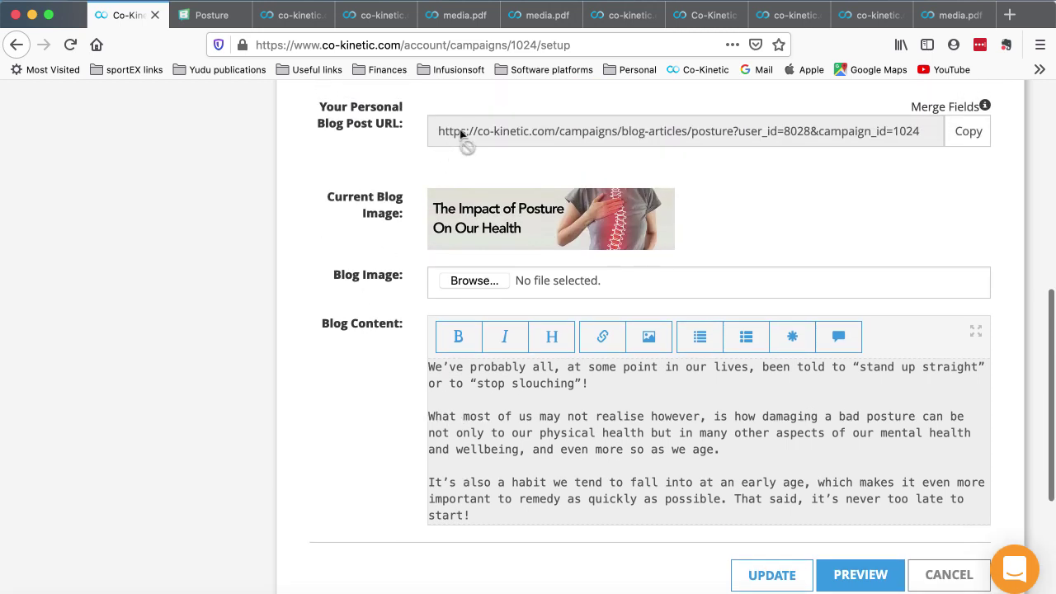
left_click(967, 135)
key("super+c")
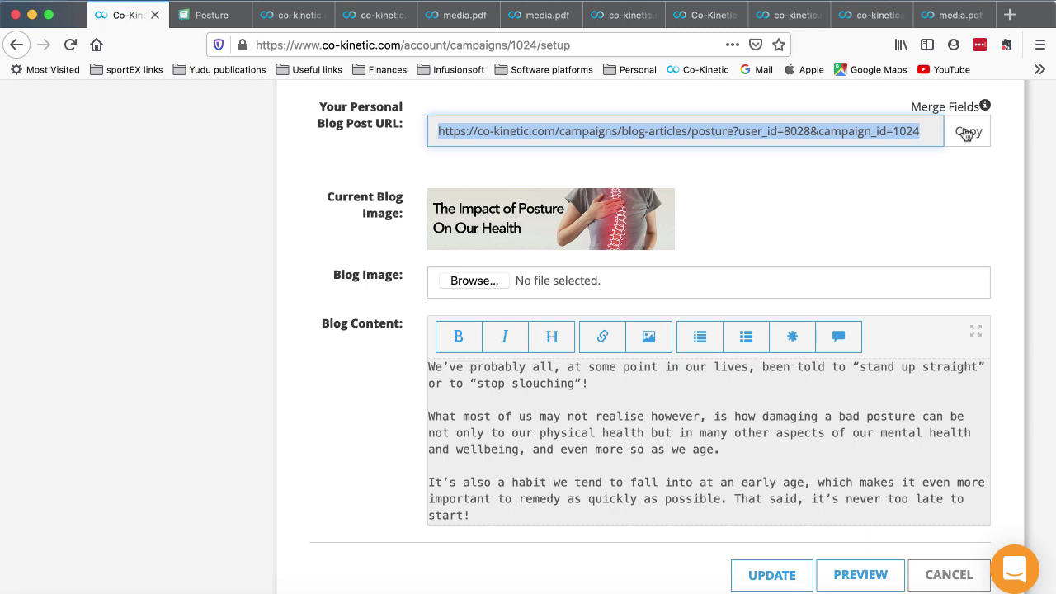
scroll(342, 209, "up", 3)
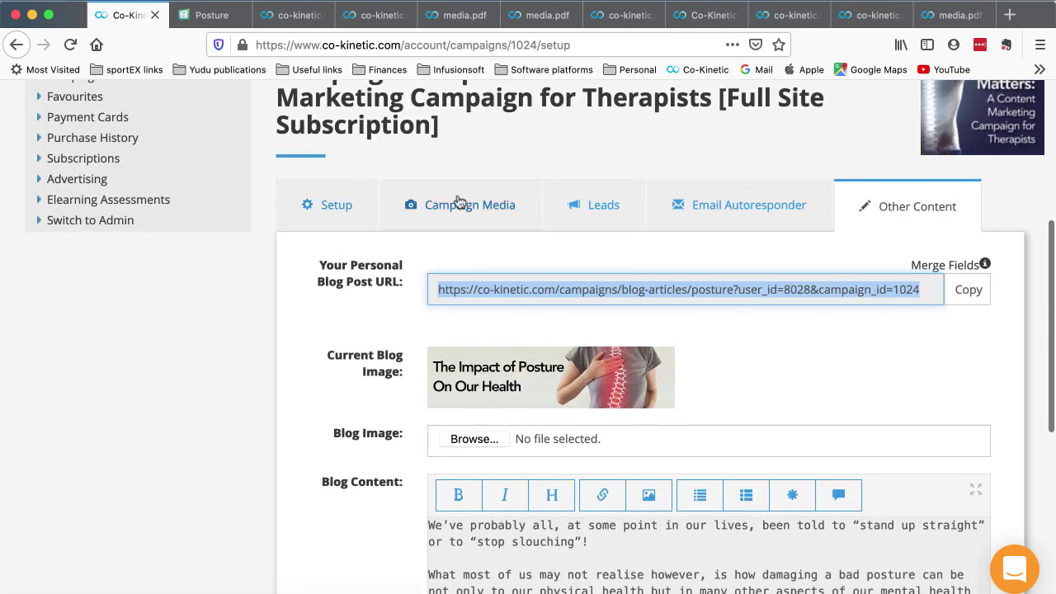
left_click(460, 205)
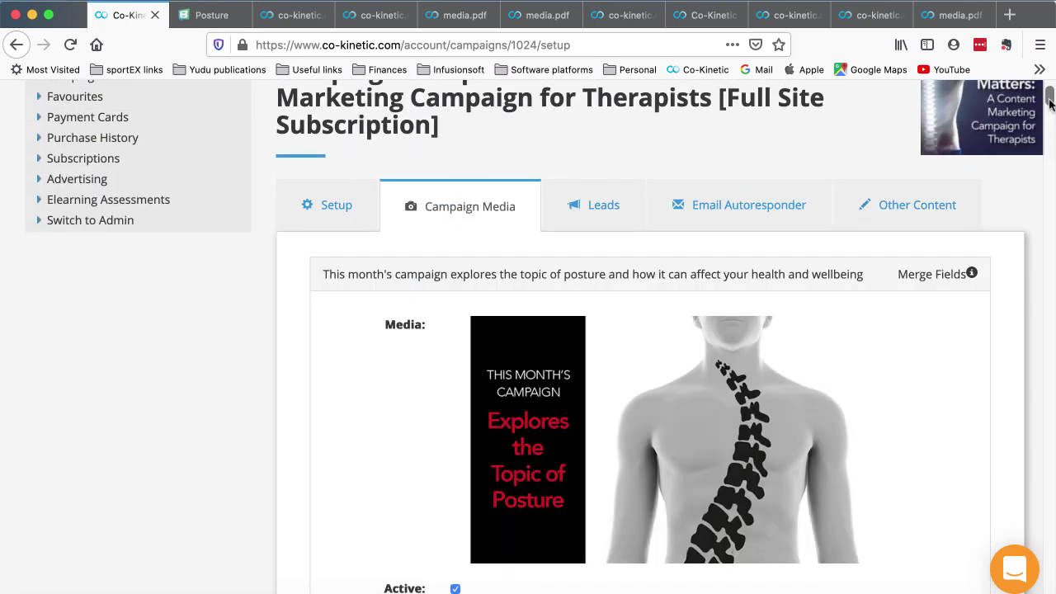
left_click_drag(1050, 101, 1050, 588)
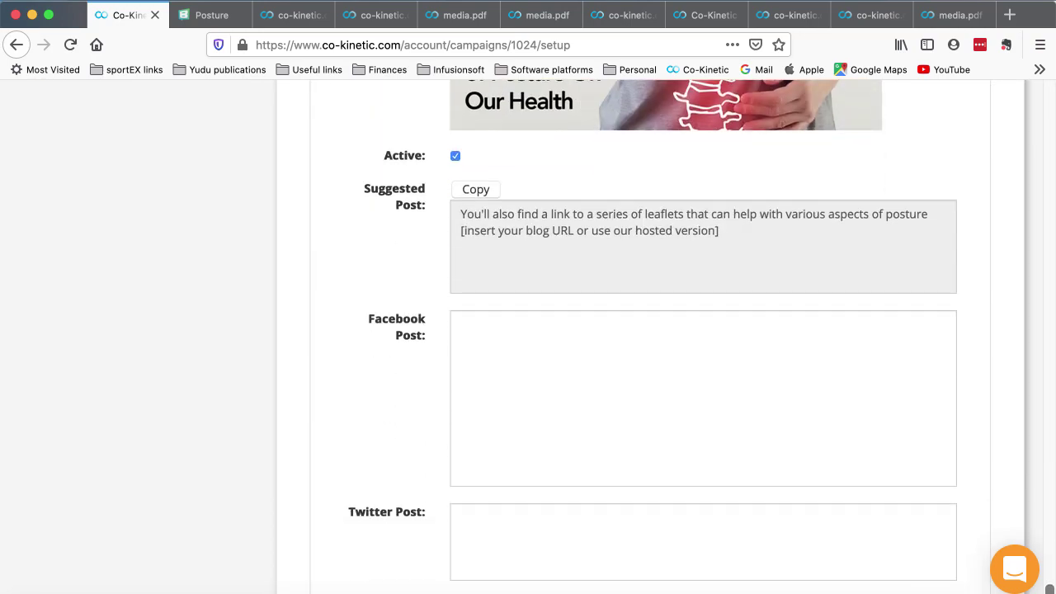
left_click(581, 368)
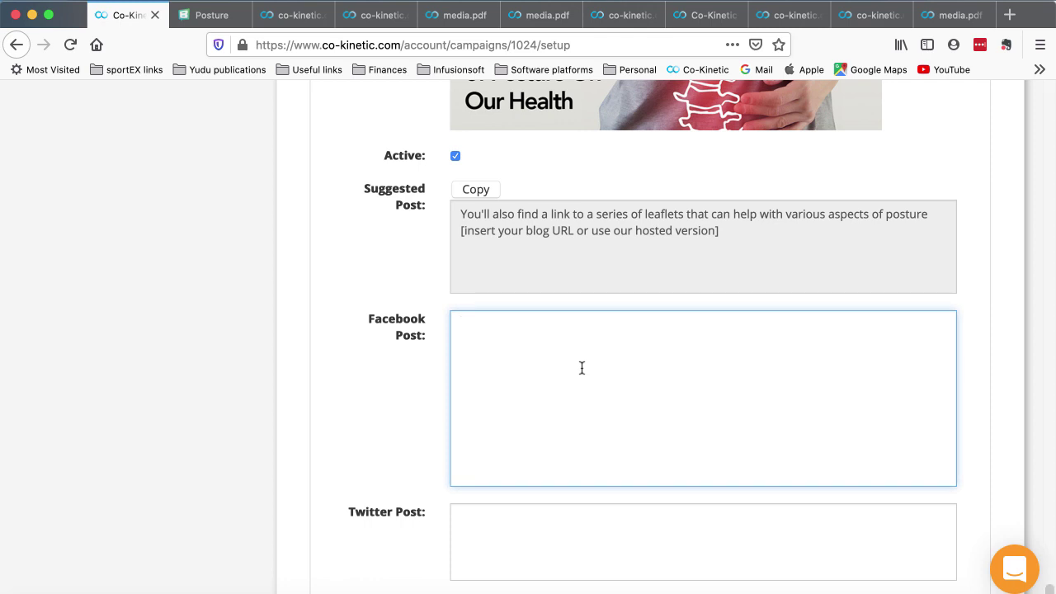
key("super+v")
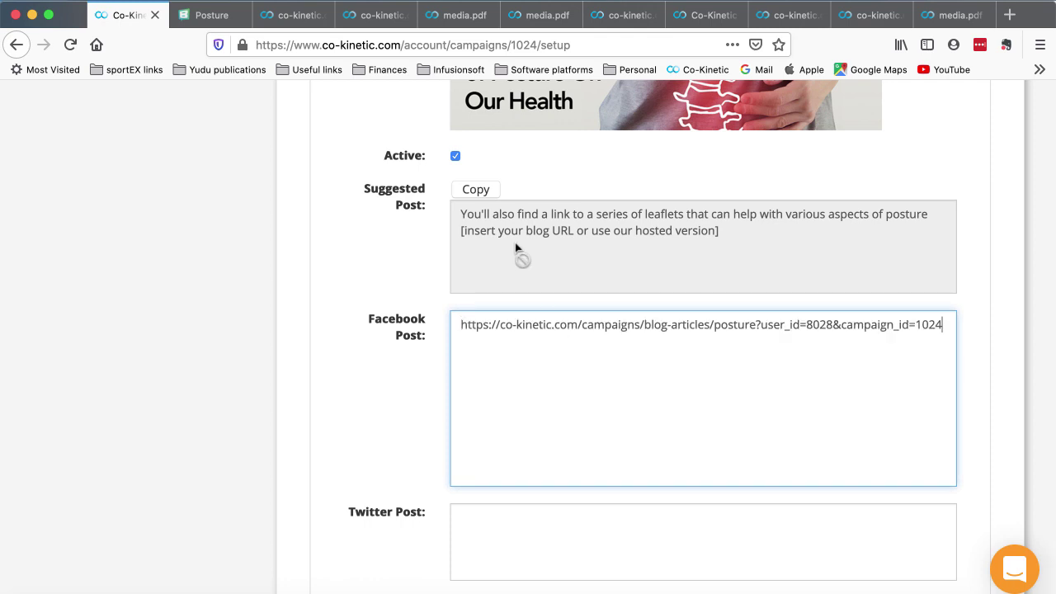
- Copy "You'll also find a link to a series of leaflets that can help with various aspects of posture" in front of the Facebook Post's blog URL
scroll(617, 323, "down", 1)
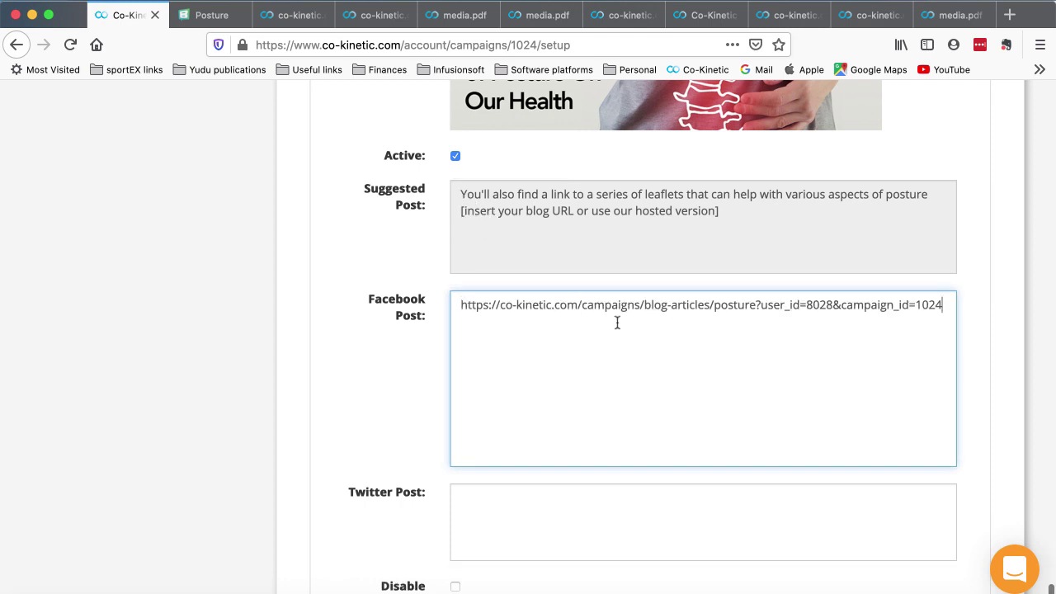
mouse_move(483, 206)
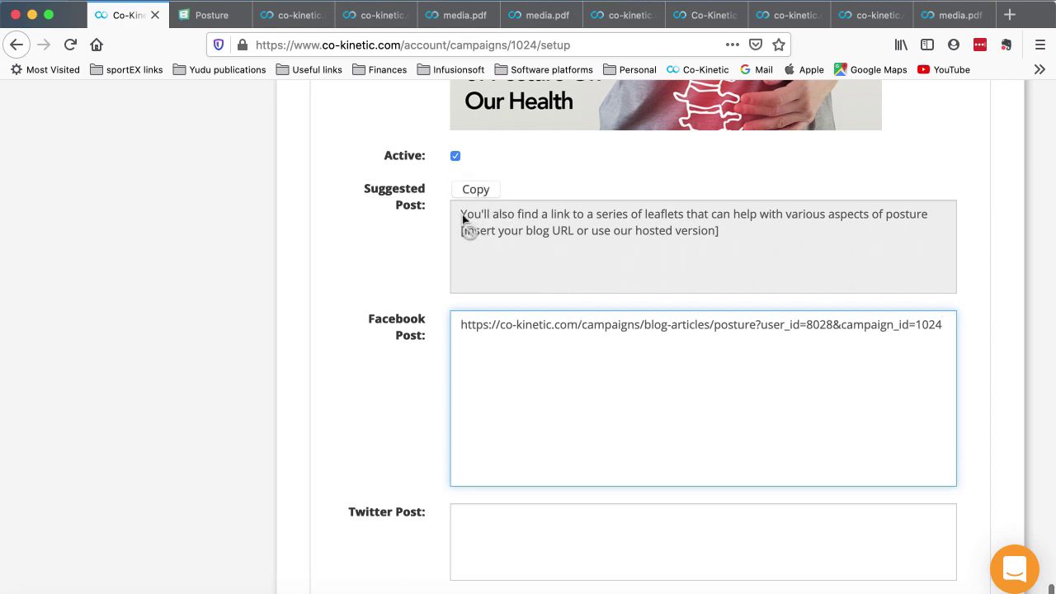
left_click_drag(464, 217, 936, 216)
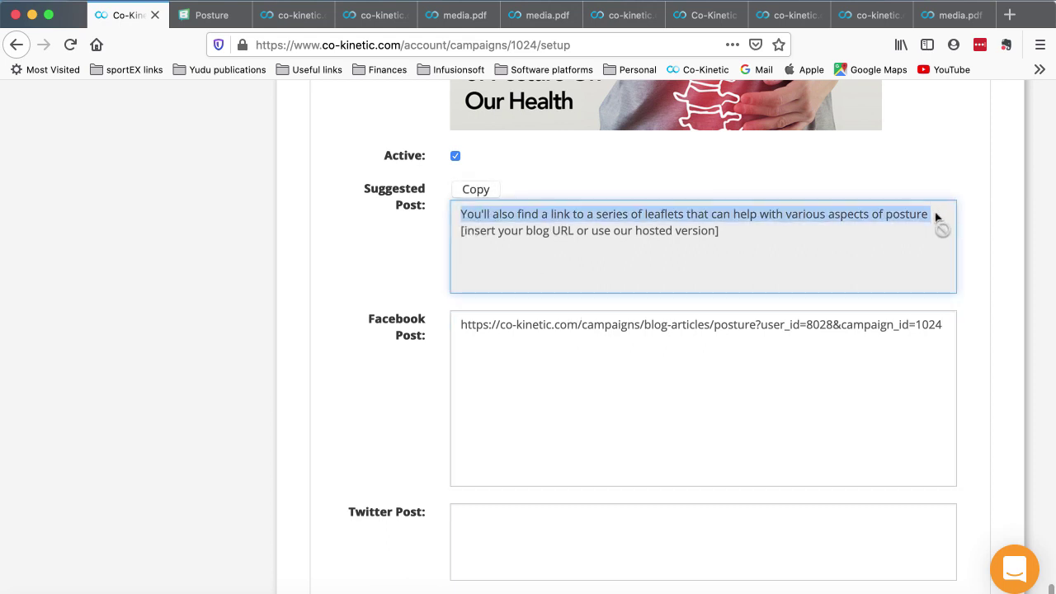
key("super+c")
left_click(460, 303)
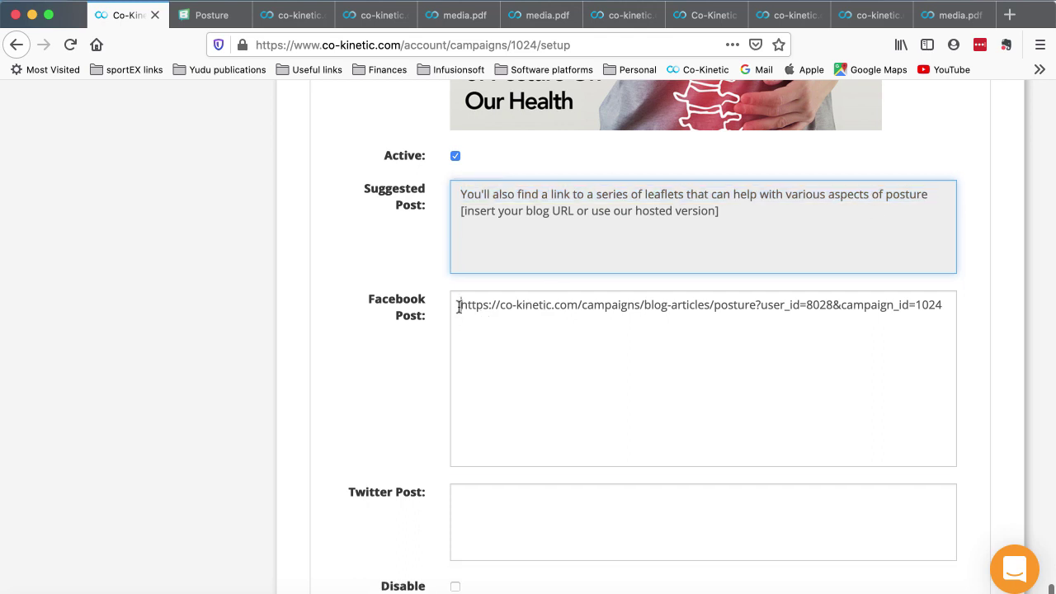
key("super+v")
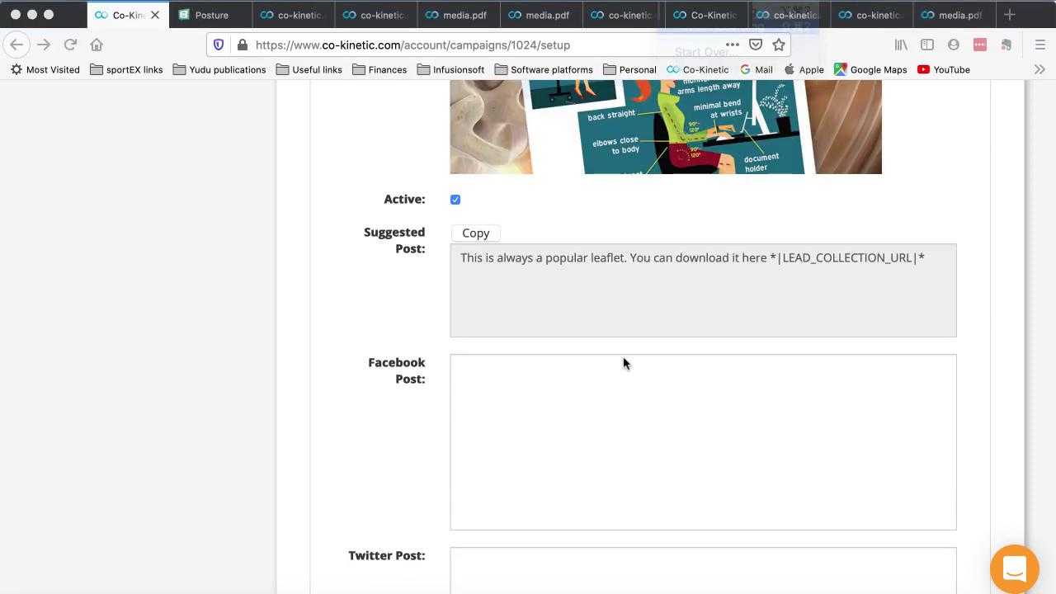
scroll(624, 363, "up", 5)
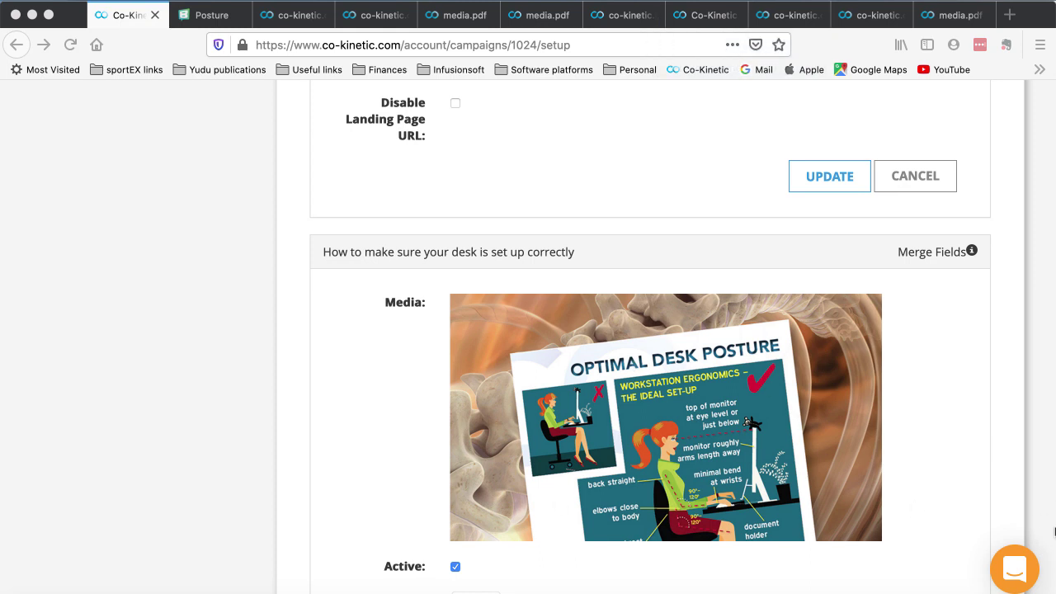
scroll(921, 480, "up", 1)
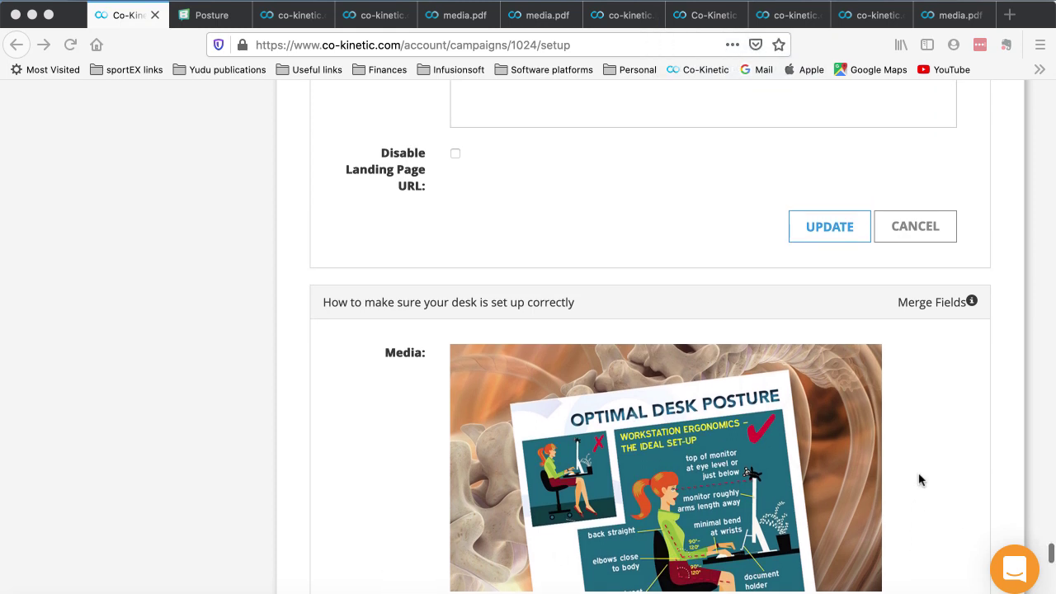
left_click(1049, 551)
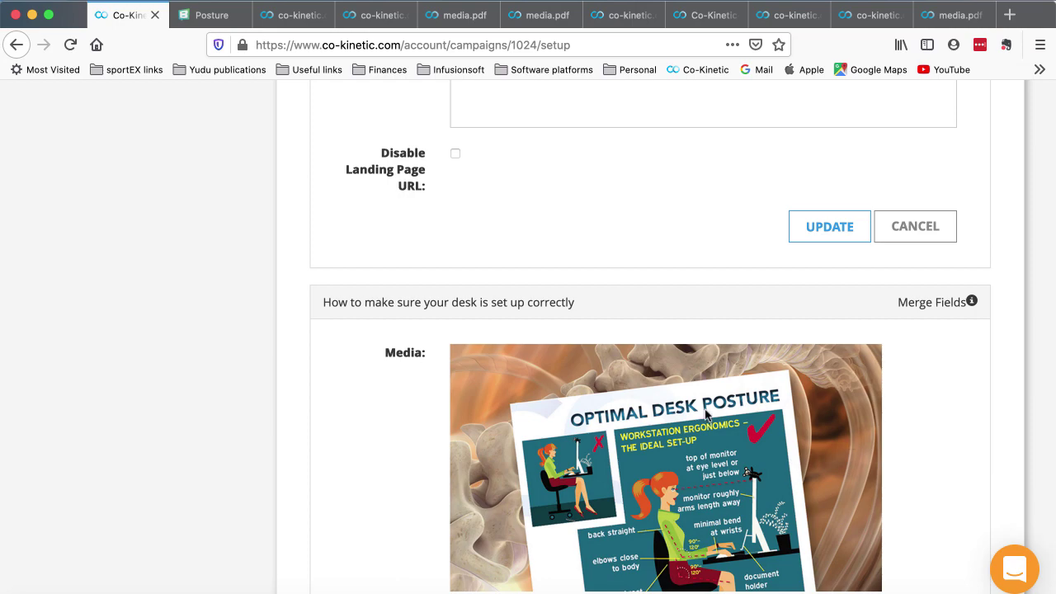
scroll(678, 412, "up", 20)
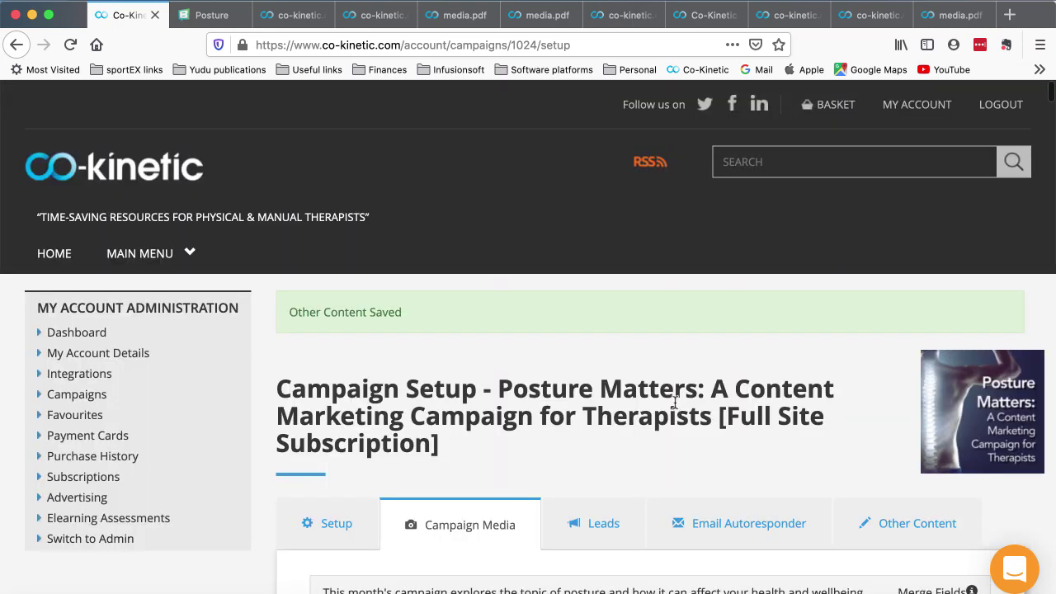
scroll(452, 279, "down", 5)
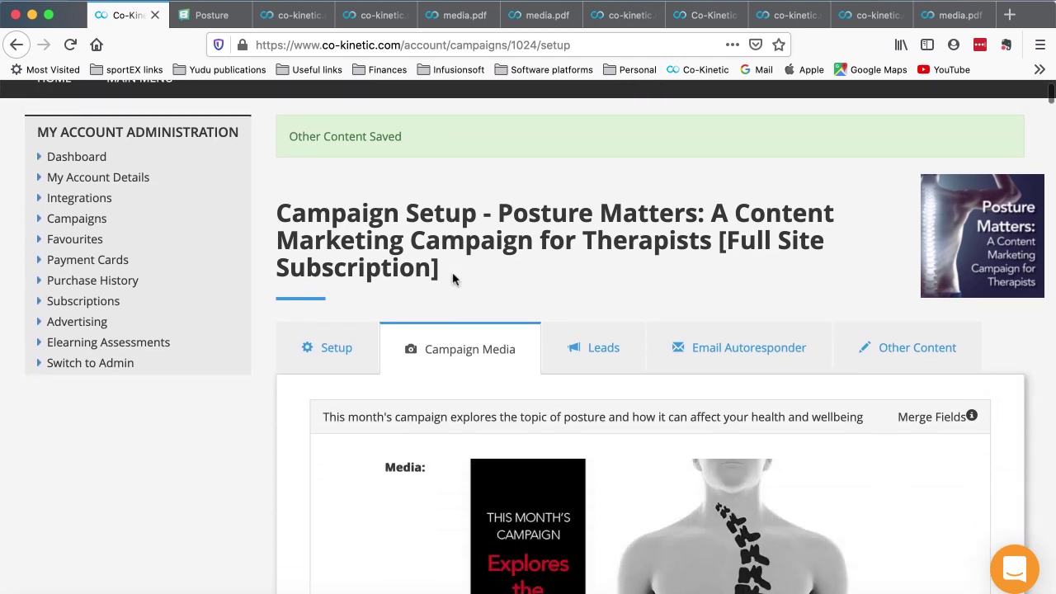
- Check the campaign's leads, then open the email autoresponder and review its settings and email content
scroll(452, 279, "down", 1)
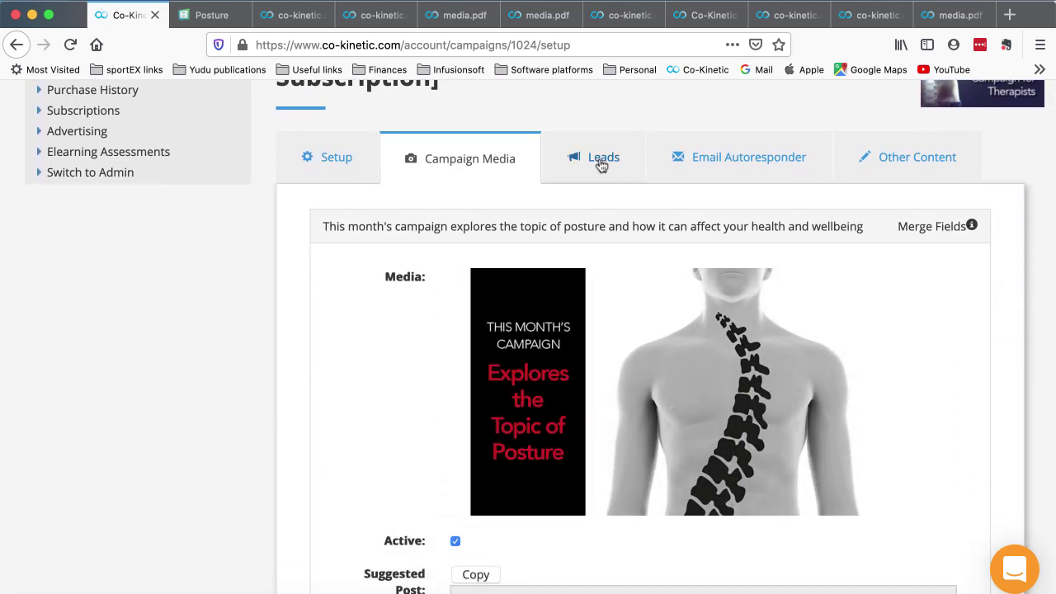
left_click(602, 161)
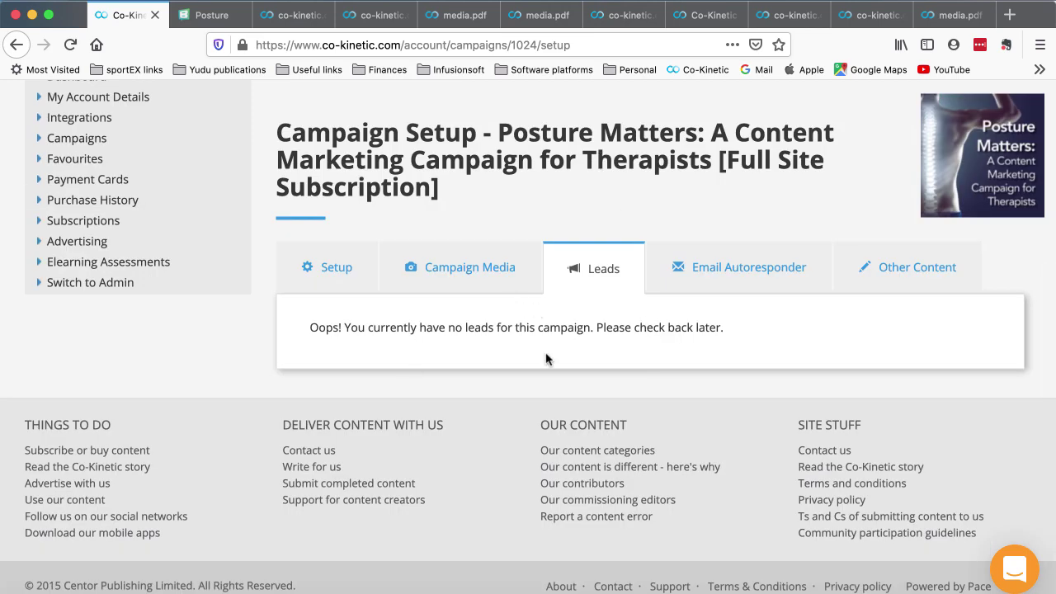
left_click(744, 278)
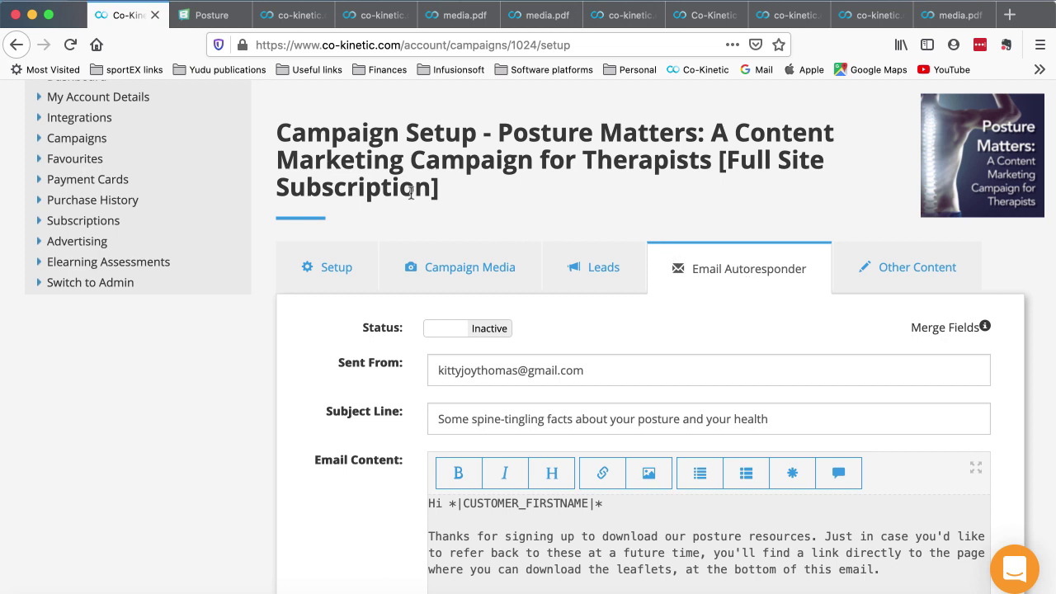
scroll(374, 194, "down", 3)
scroll(374, 198, "down", 1)
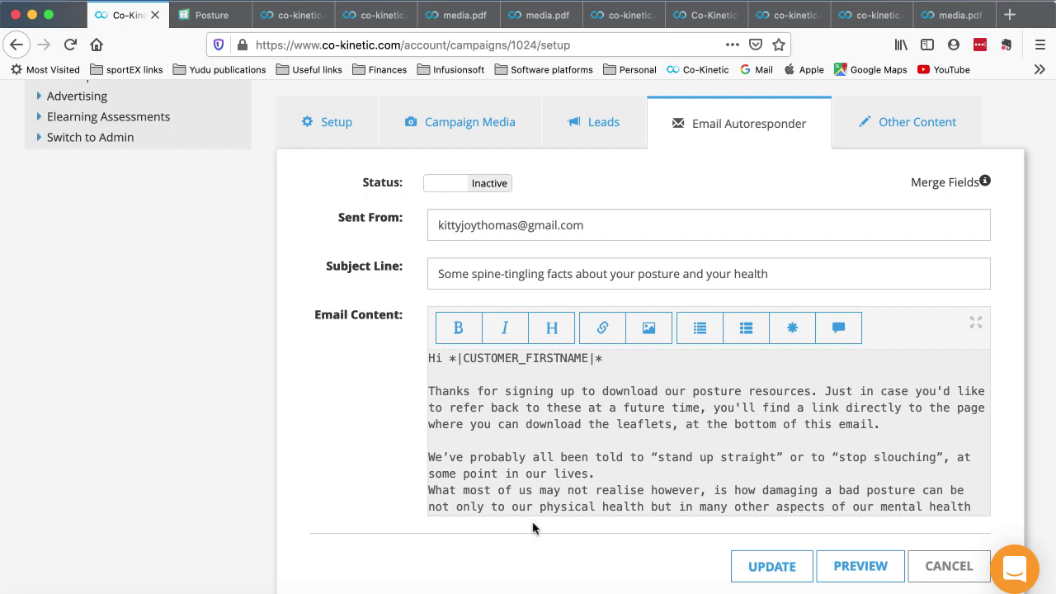
scroll(610, 422, "down", 1)
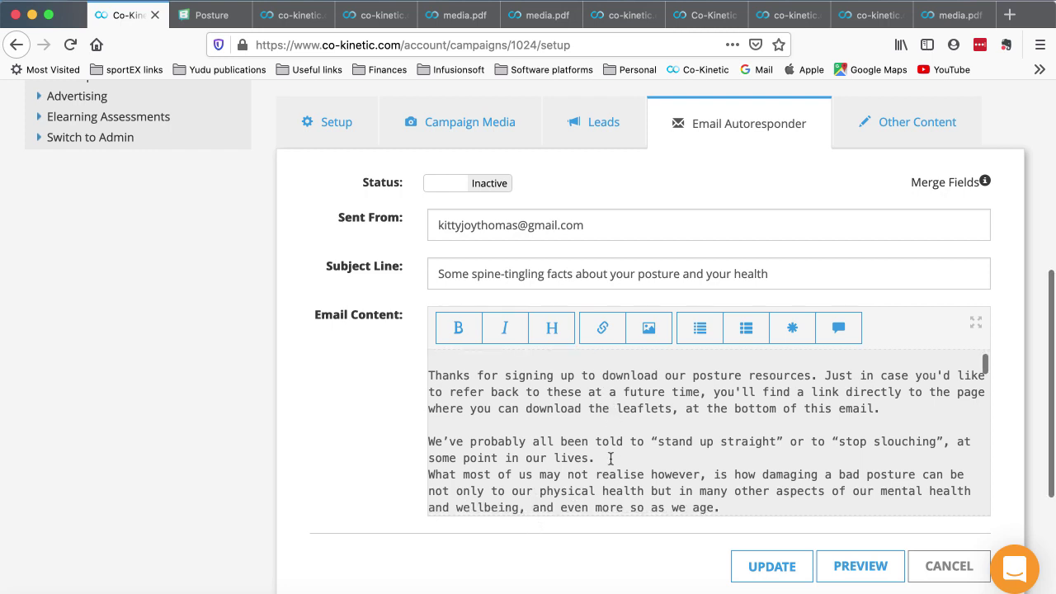
- Insert a blank line after "at some point in our lives." in the autoresponder's email content and save the update
left_click(610, 458)
key("Return")
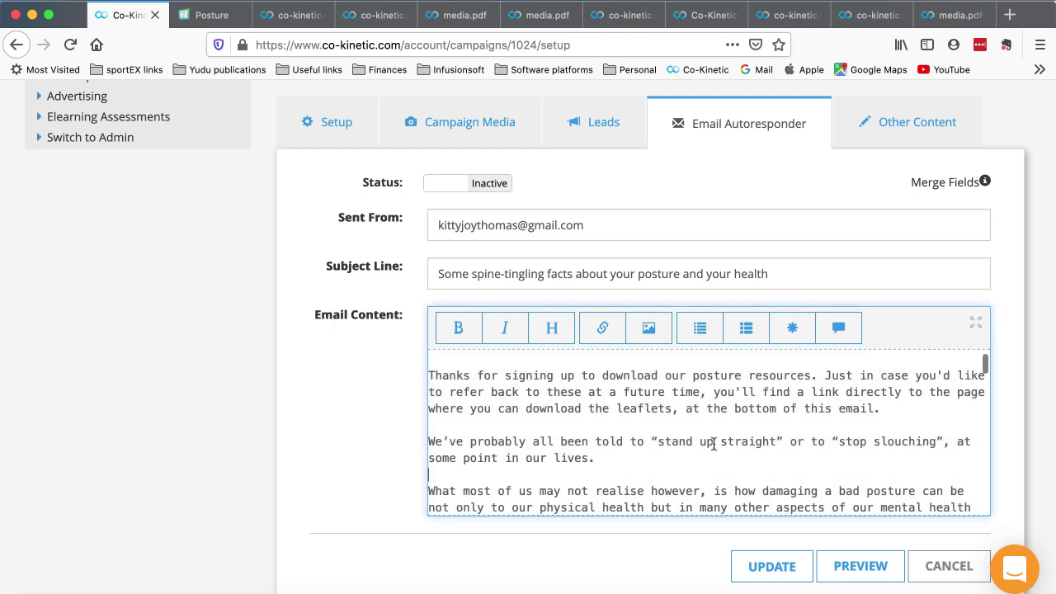
scroll(712, 441, "down", 2)
left_click(738, 571)
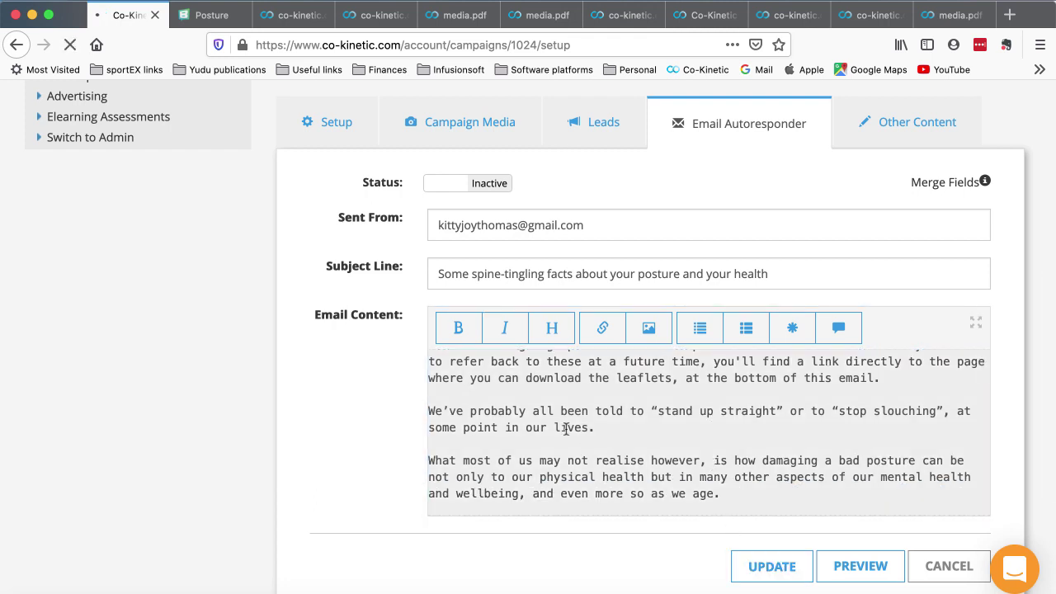
scroll(450, 387, "down", 5)
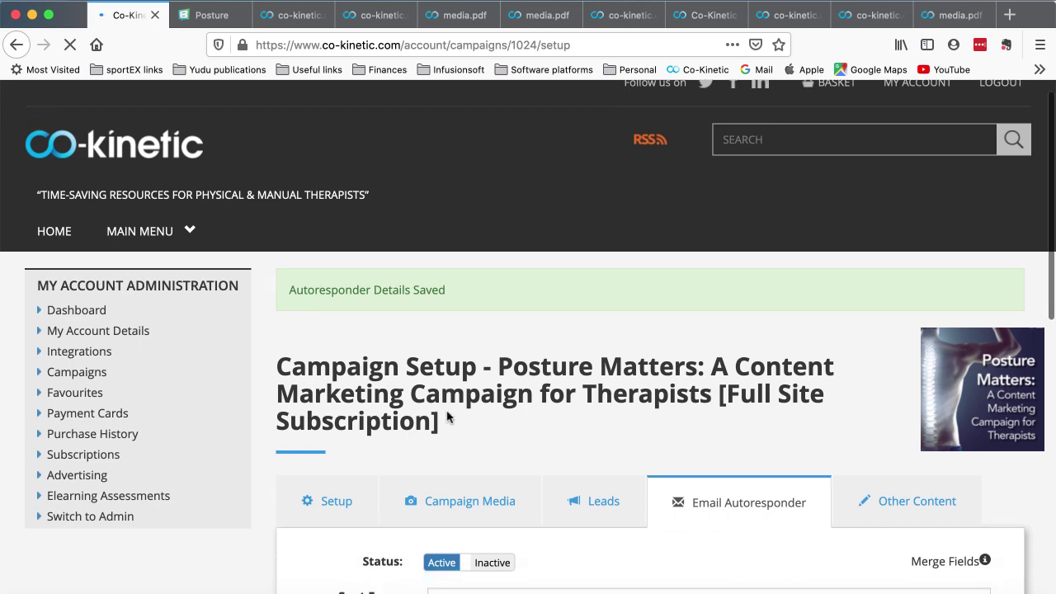
- Preview the autoresponder email and read it from the first-name greeting down to the free downloads link
scroll(446, 411, "down", 1)
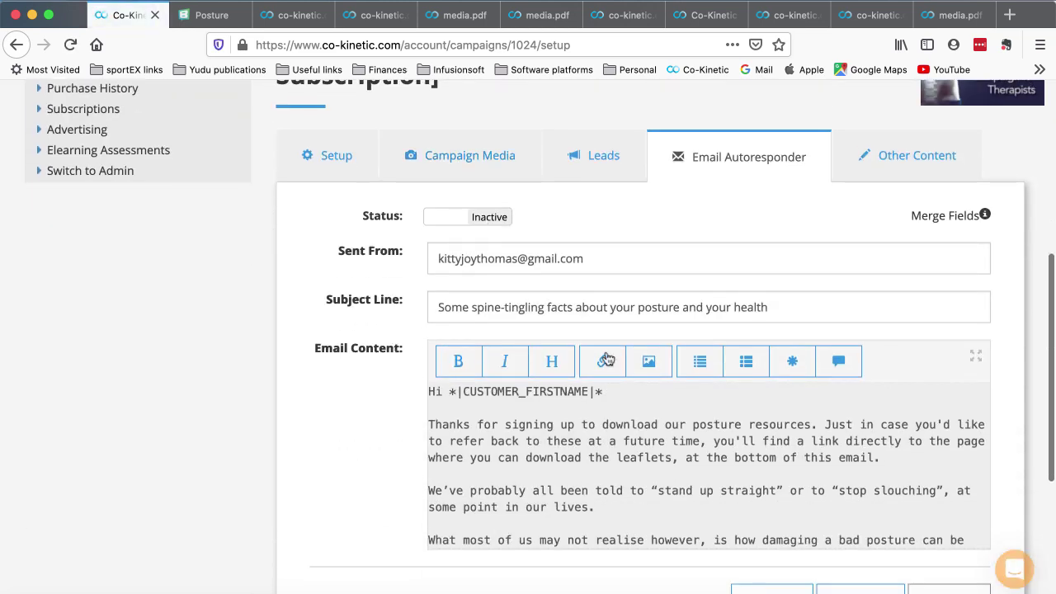
scroll(656, 450, "down", 2)
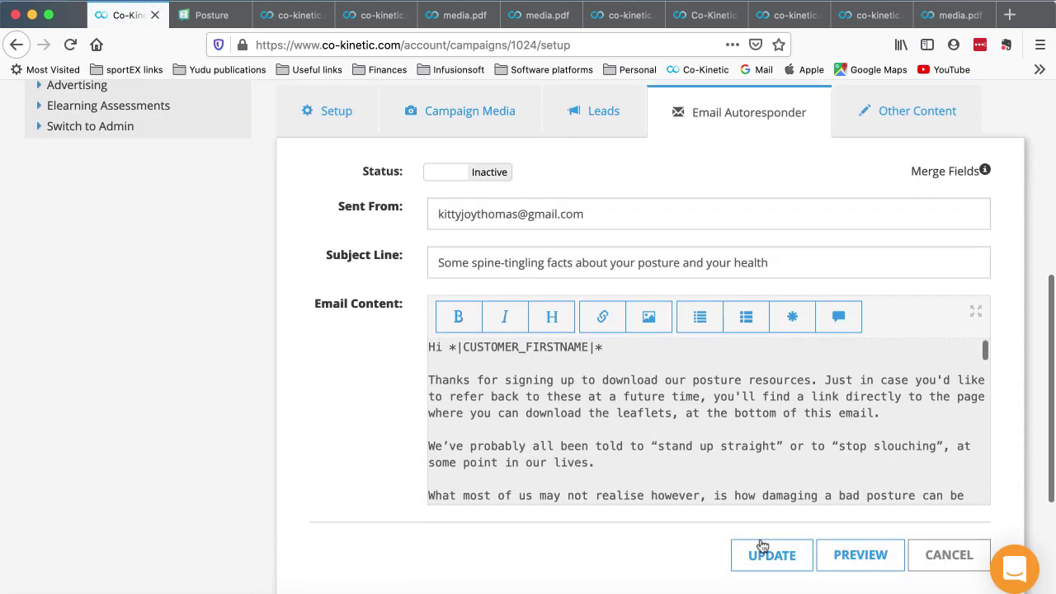
left_click(862, 564)
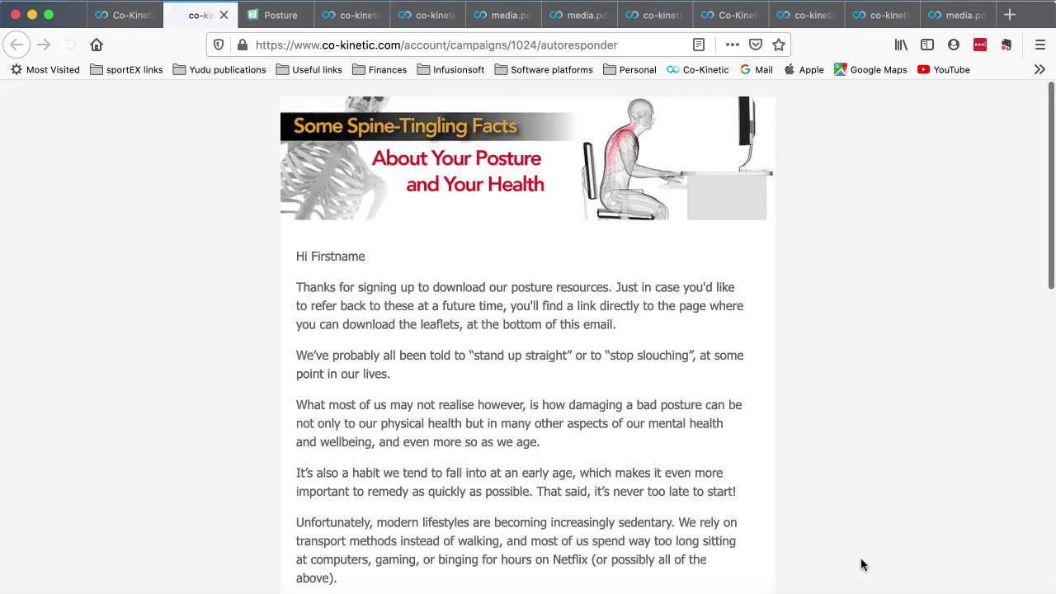
scroll(456, 320, "down", 5)
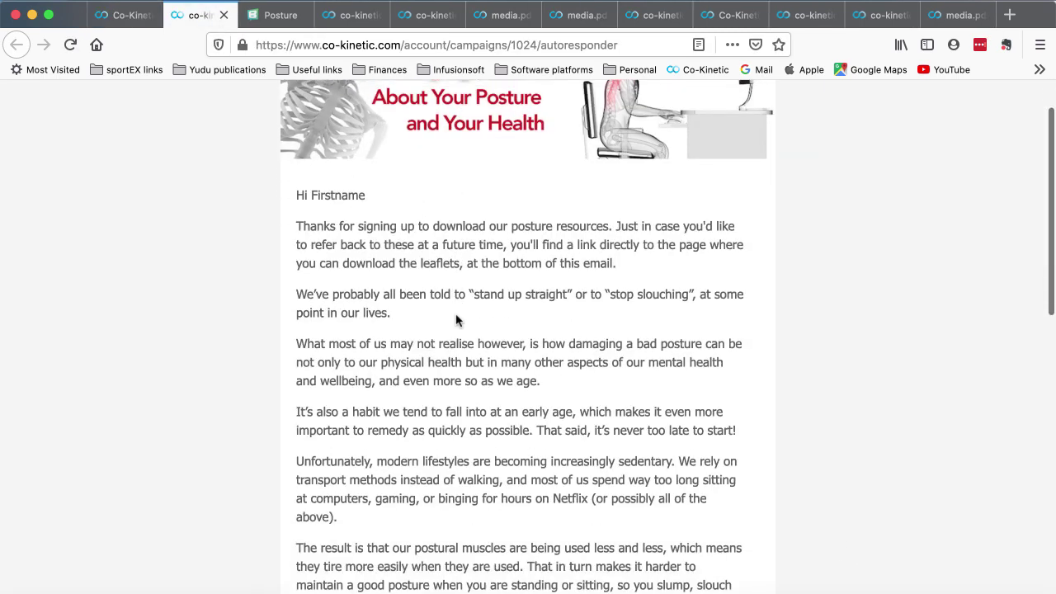
scroll(455, 318, "up", 5)
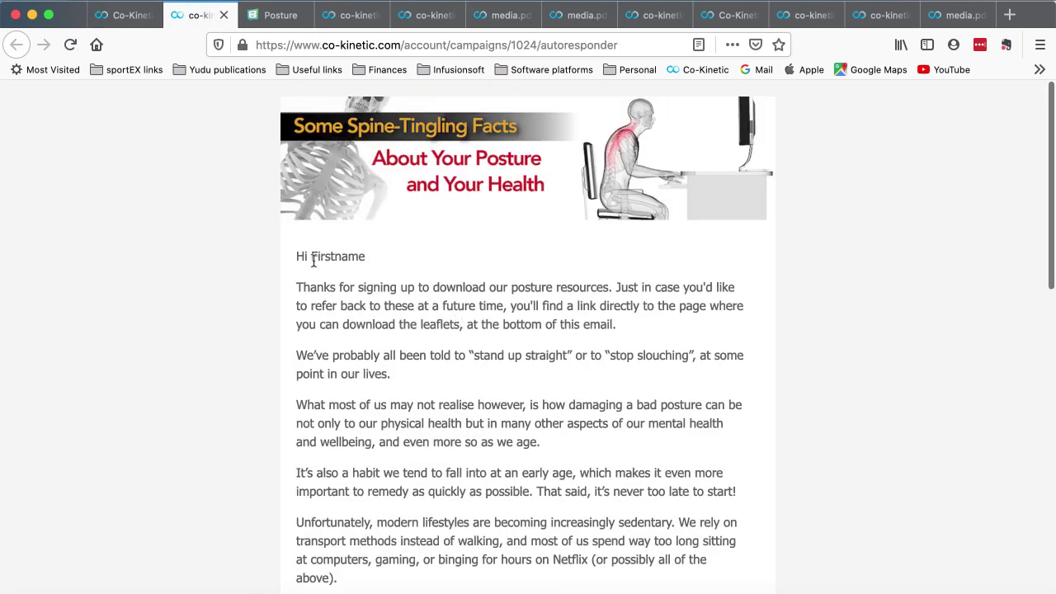
left_click_drag(311, 257, 385, 264)
scroll(385, 264, "down", 2)
scroll(386, 263, "down", 13)
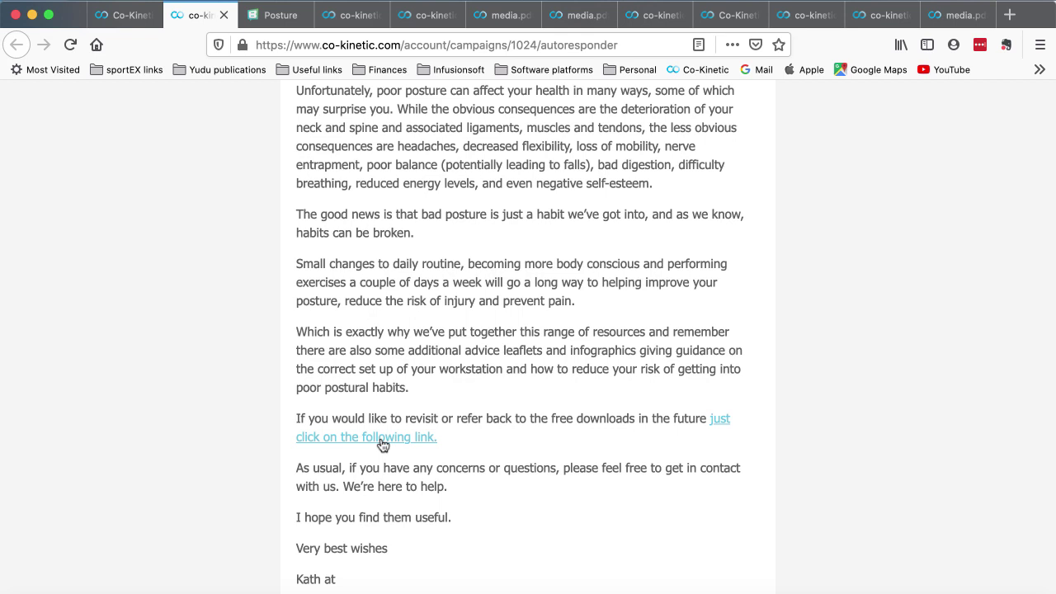
- Follow the email's free downloads link to view the Posture Resources page, then return to the campaign's autoresponder settings
left_click(381, 440)
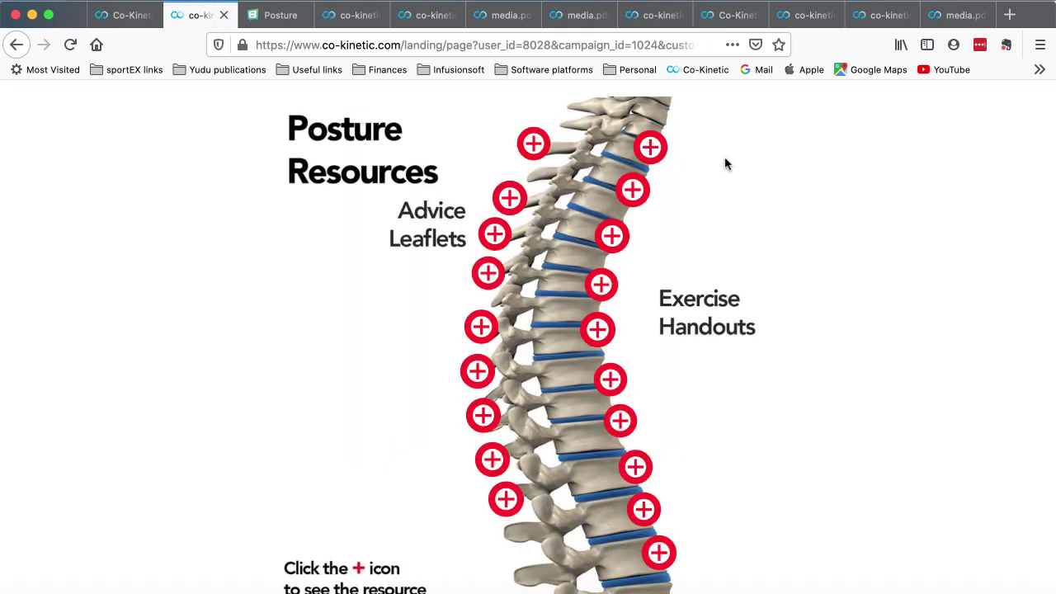
left_click(121, 22)
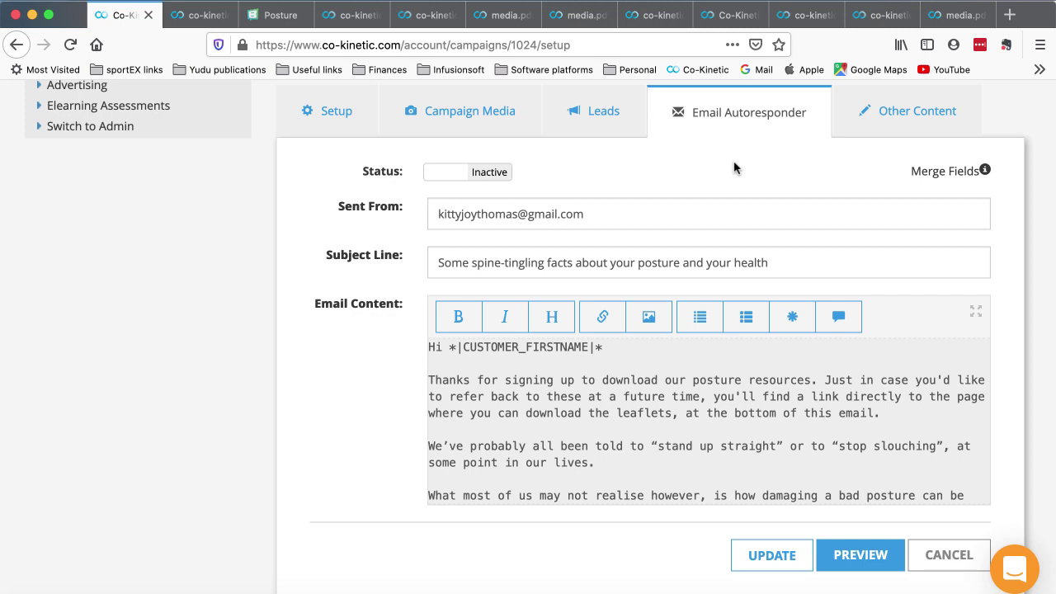
scroll(338, 266, "down", 2)
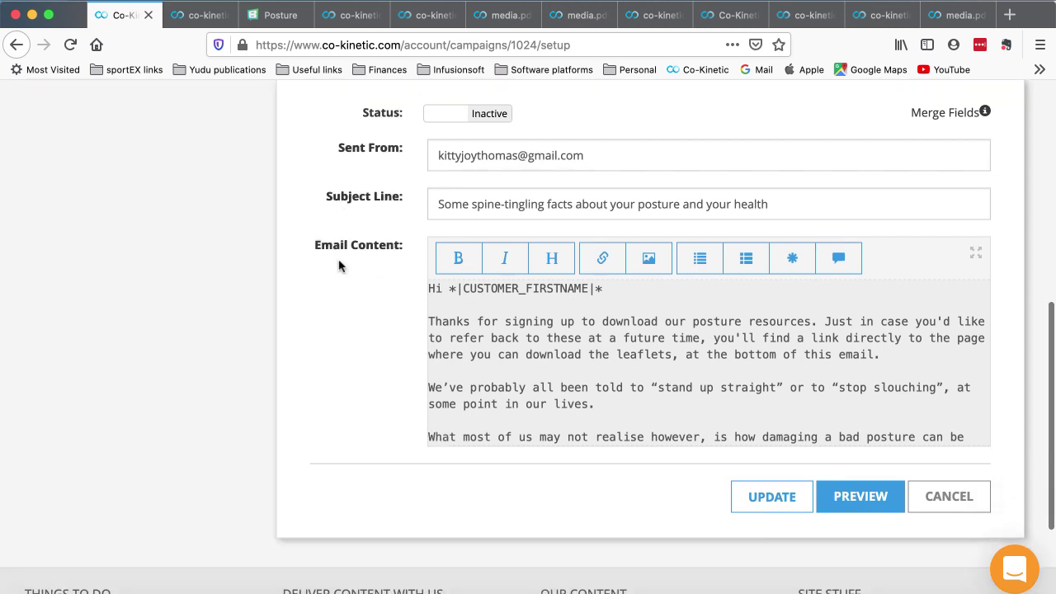
scroll(339, 266, "up", 1)
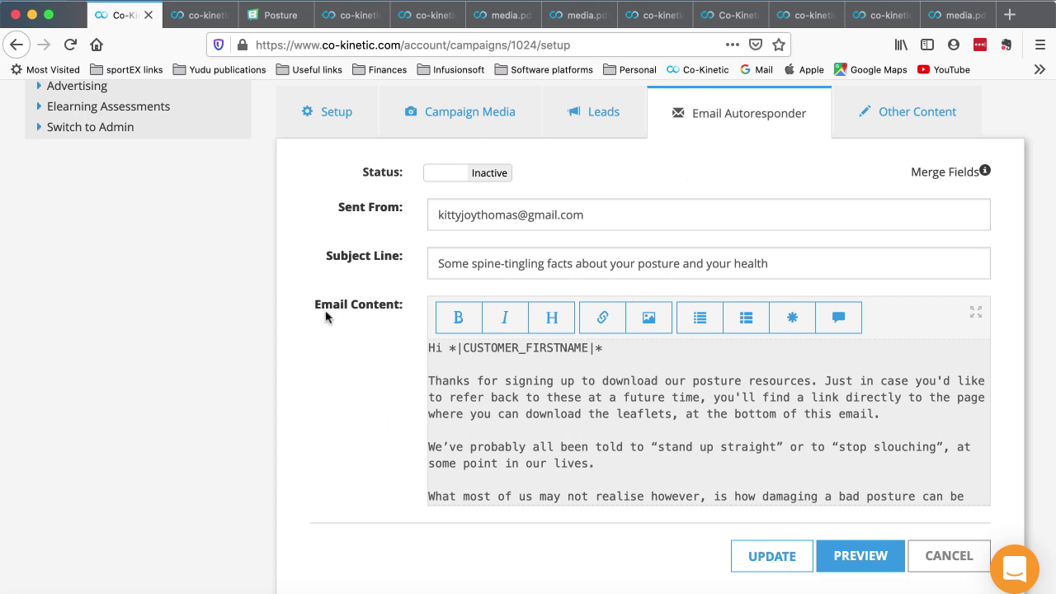
scroll(326, 314, "up", 4)
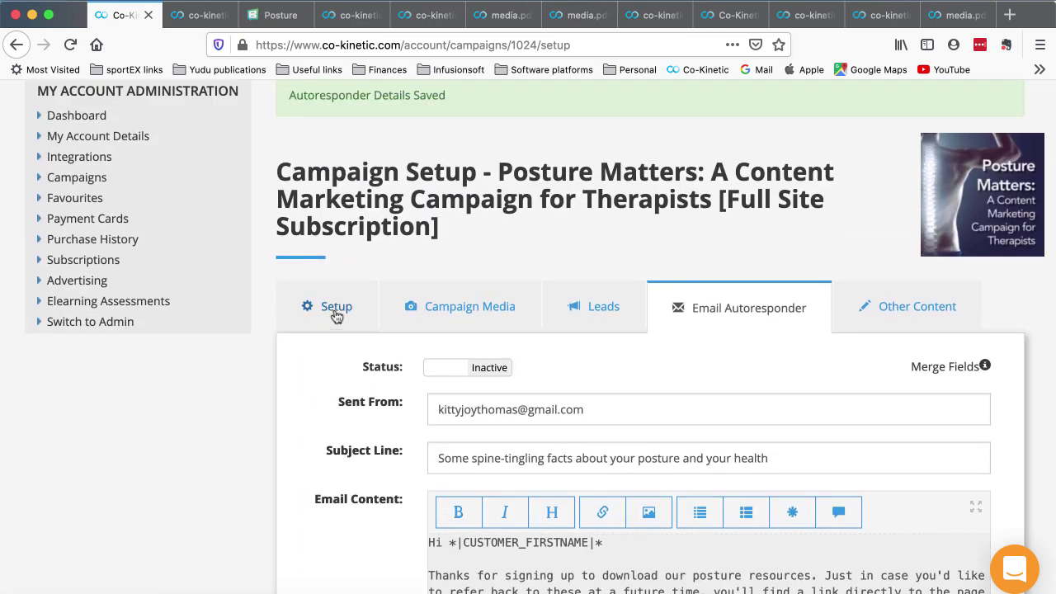
- Open the campaign's main content page from its setup details and examine the zip files under Media Contents
left_click(336, 308)
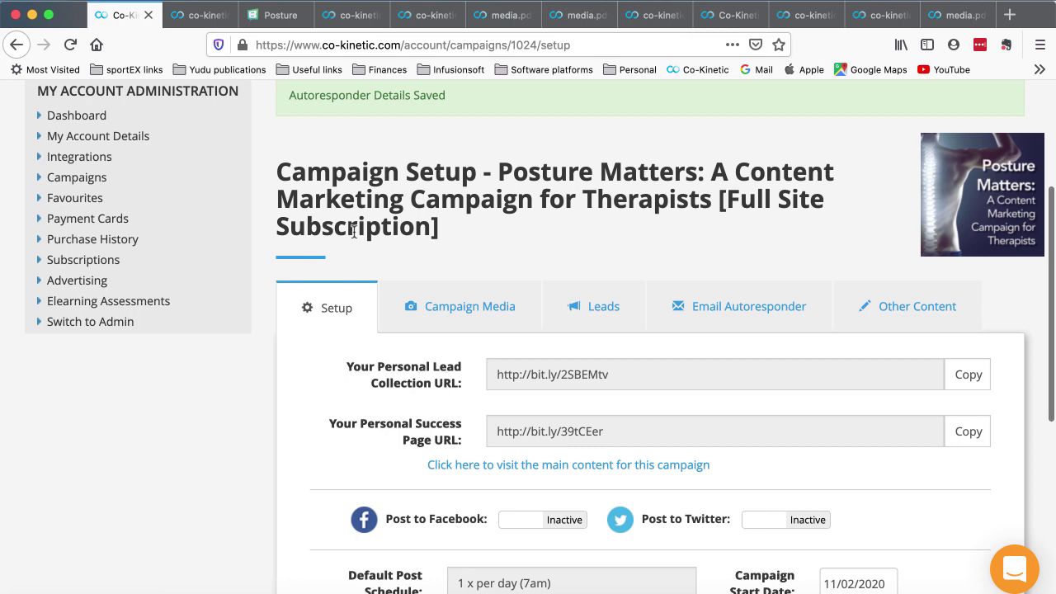
scroll(355, 231, "down", 2)
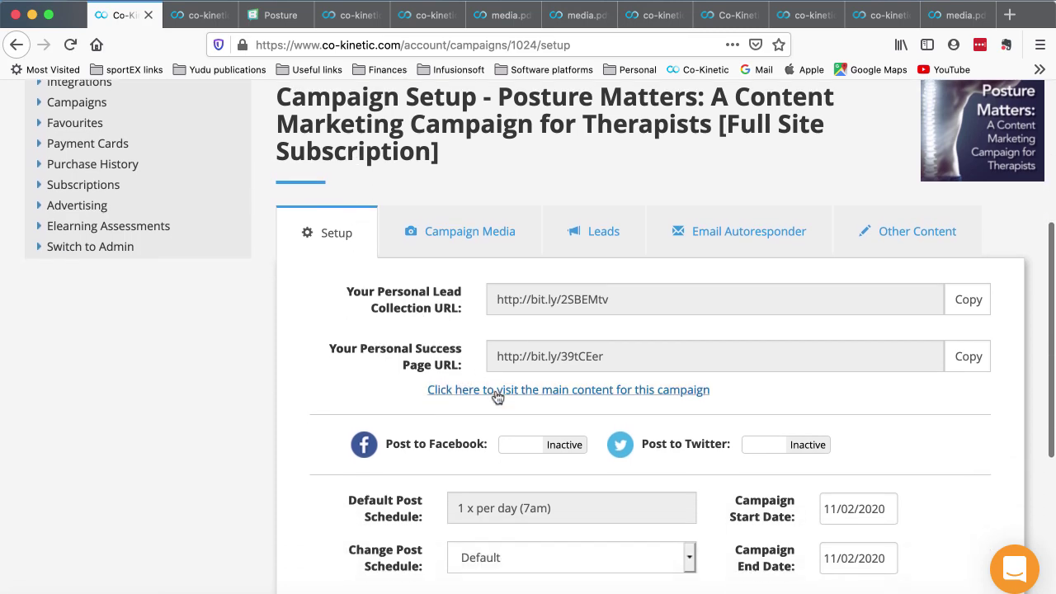
left_click(498, 389)
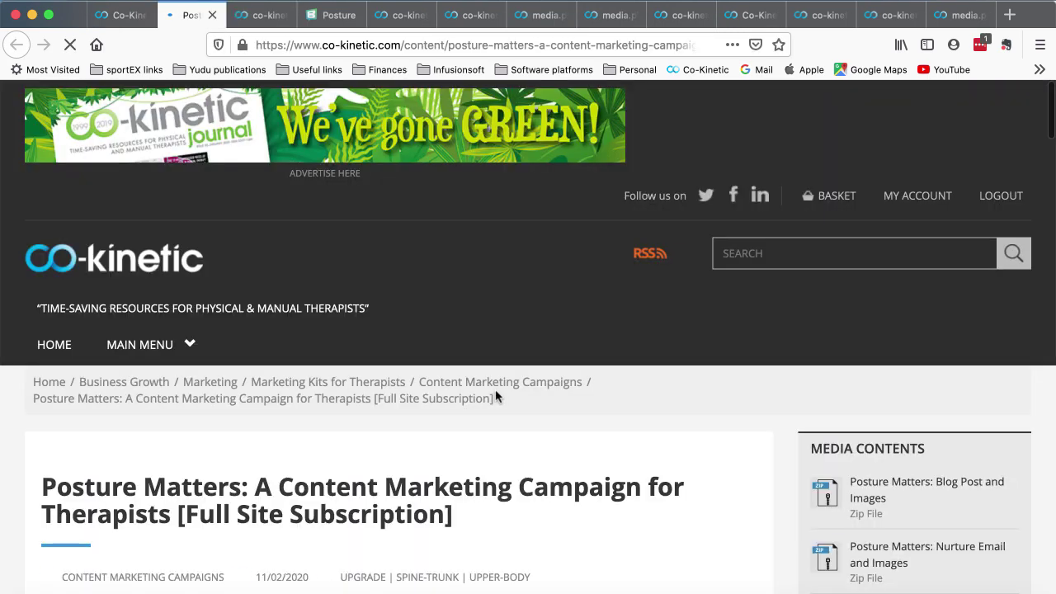
scroll(496, 391, "down", 3)
scroll(496, 391, "down", 4)
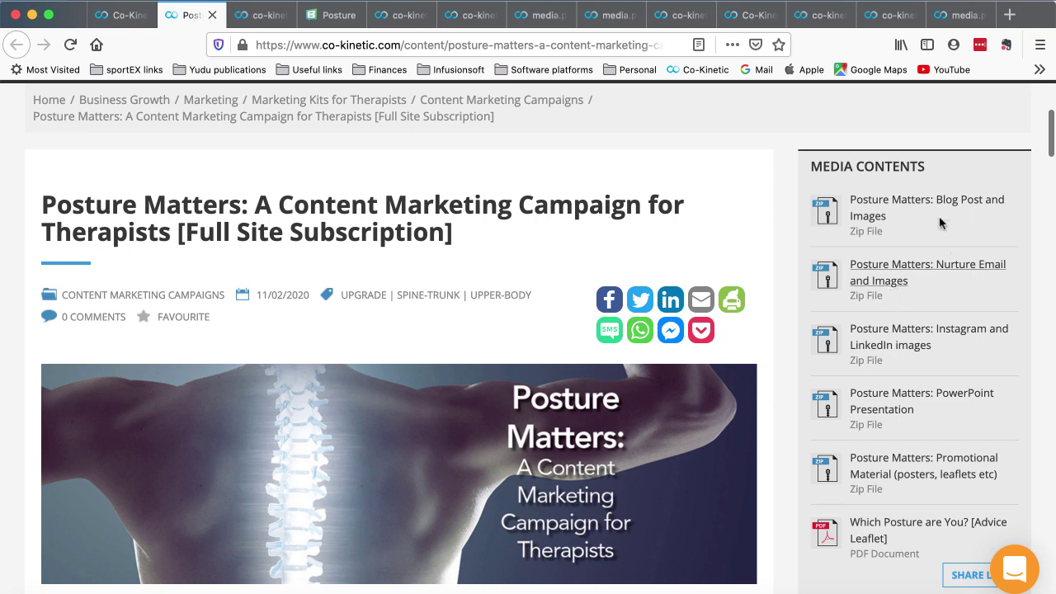
scroll(936, 242, "down", 3)
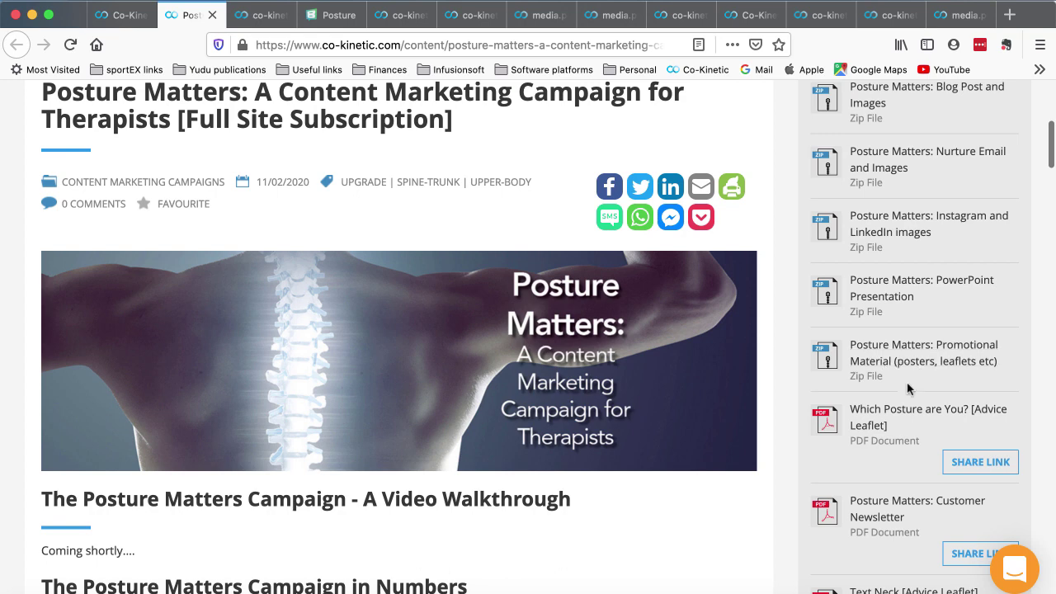
scroll(907, 382, "down", 2)
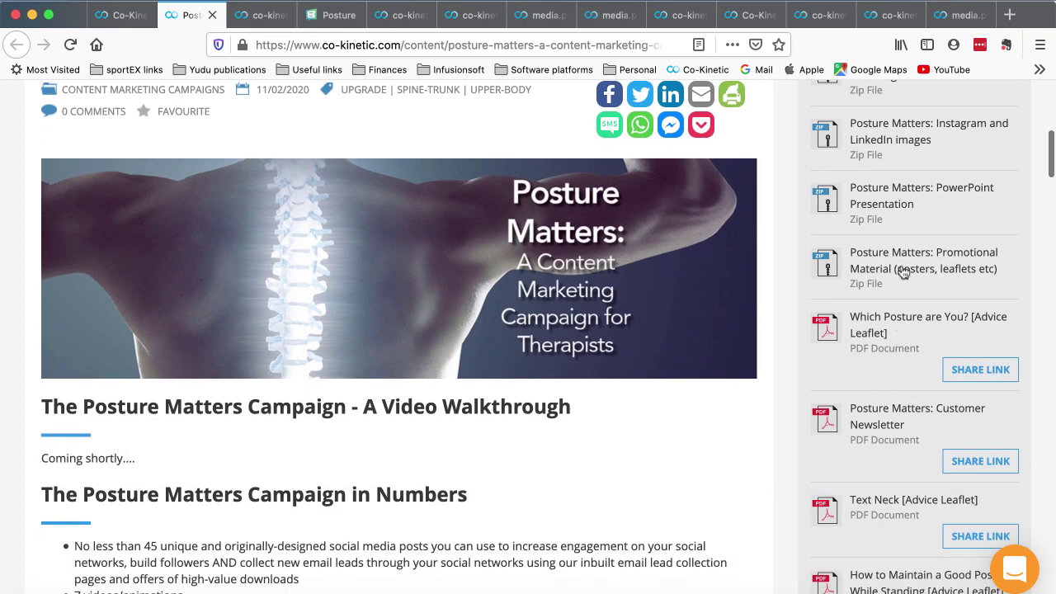
- Examine the PDF leaflets and exercise handouts in Media Contents and the help guides under Article Web Links
scroll(904, 272, "down", 1)
scroll(904, 272, "down", 15)
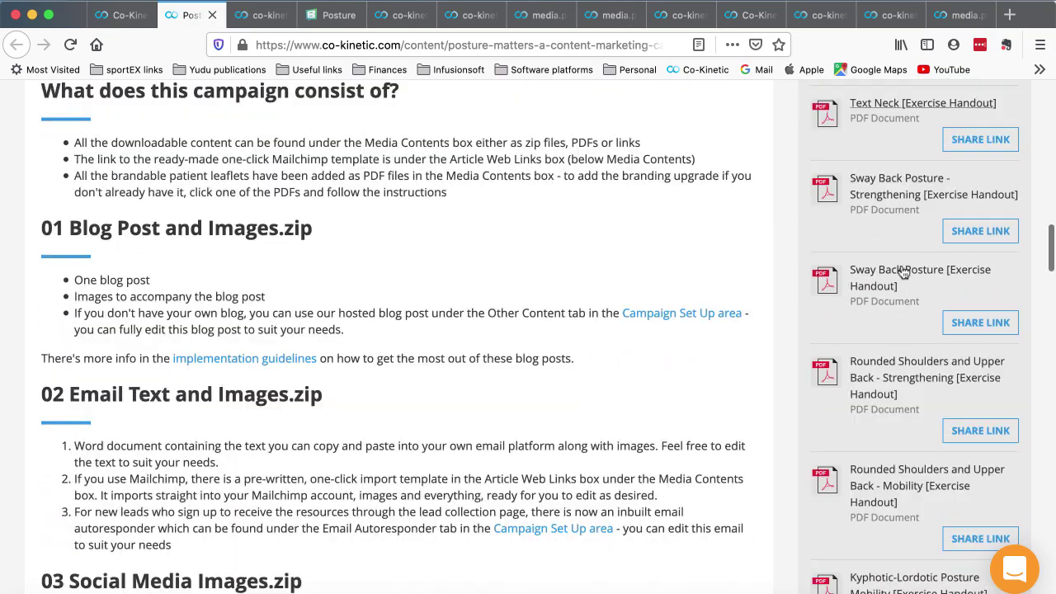
scroll(895, 355, "down", 7)
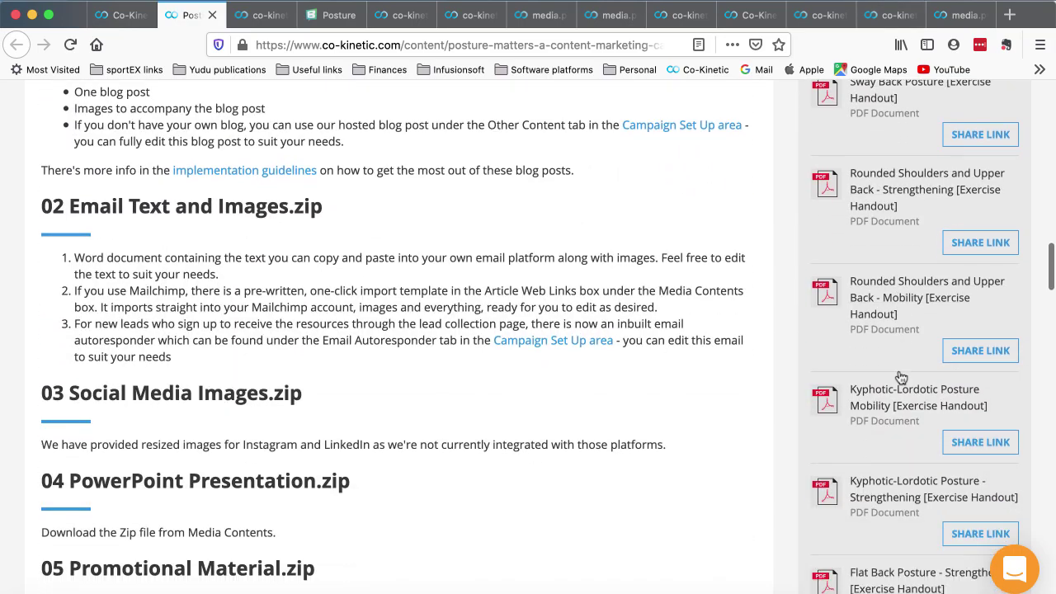
scroll(899, 377, "down", 8)
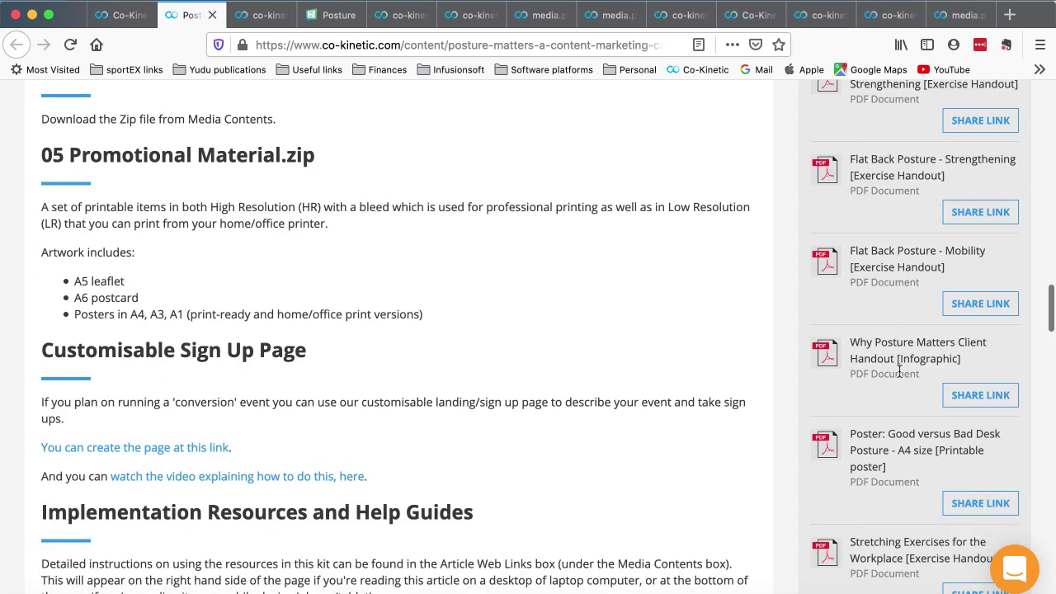
scroll(899, 373, "down", 7)
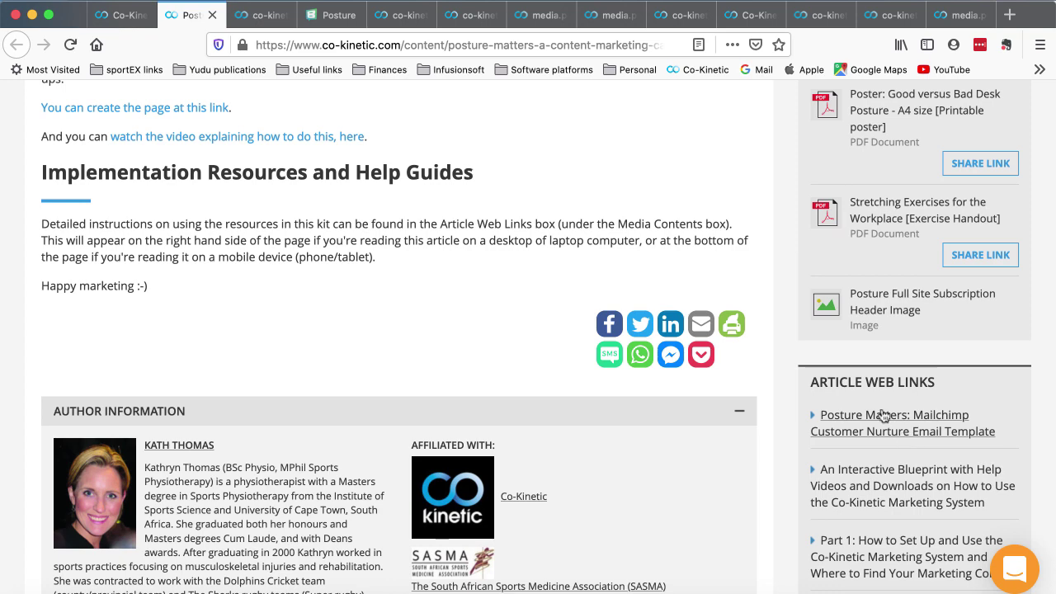
scroll(821, 400, "down", 3)
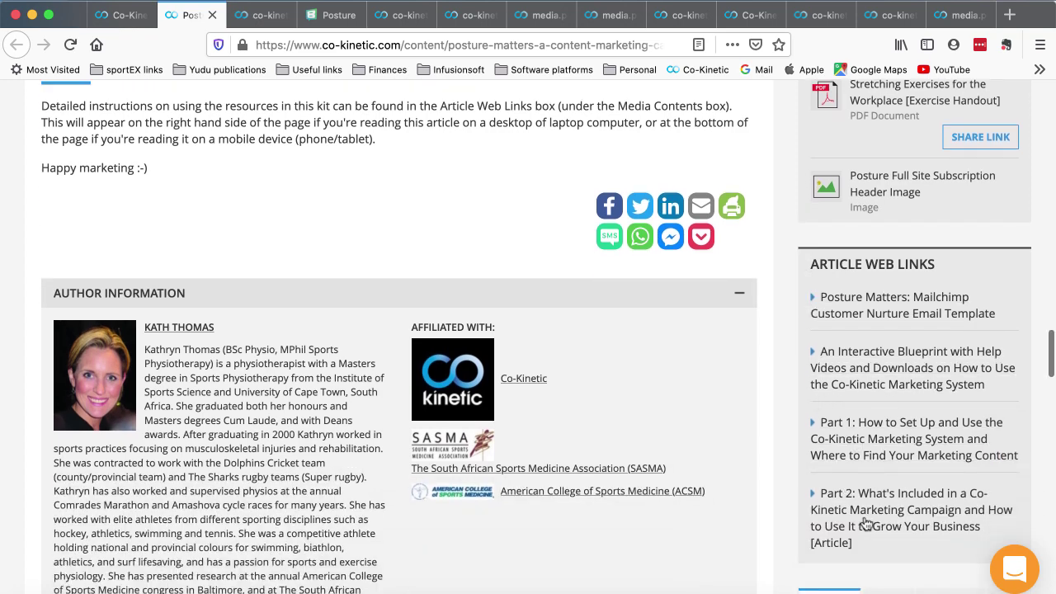
- Review the content page's sections on the customisable sign-up page, email text, social media images and promotional material
scroll(860, 515, "up", 5)
scroll(861, 515, "up", 6)
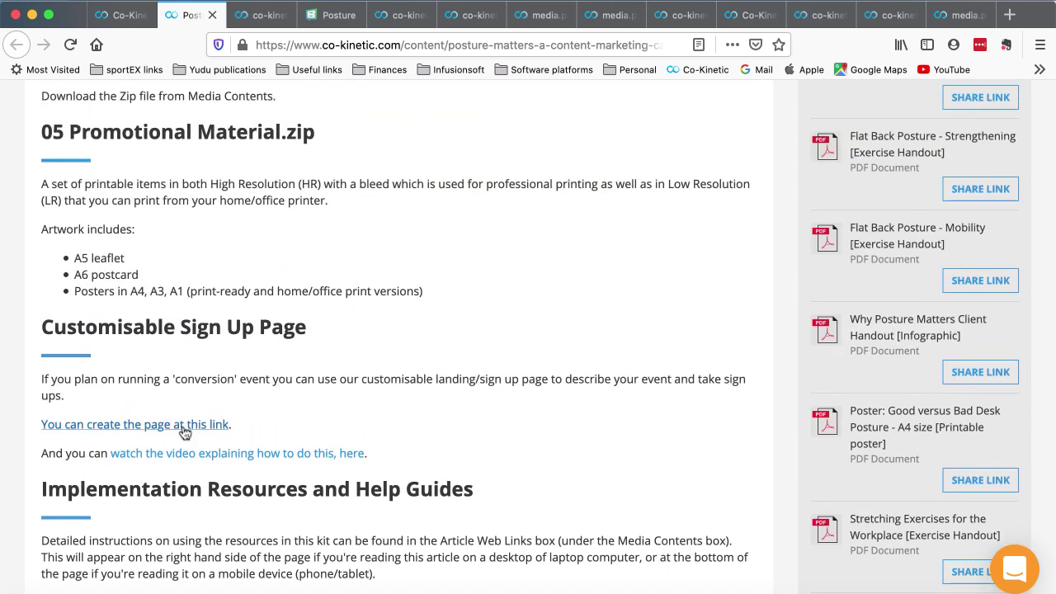
scroll(363, 385, "up", 8)
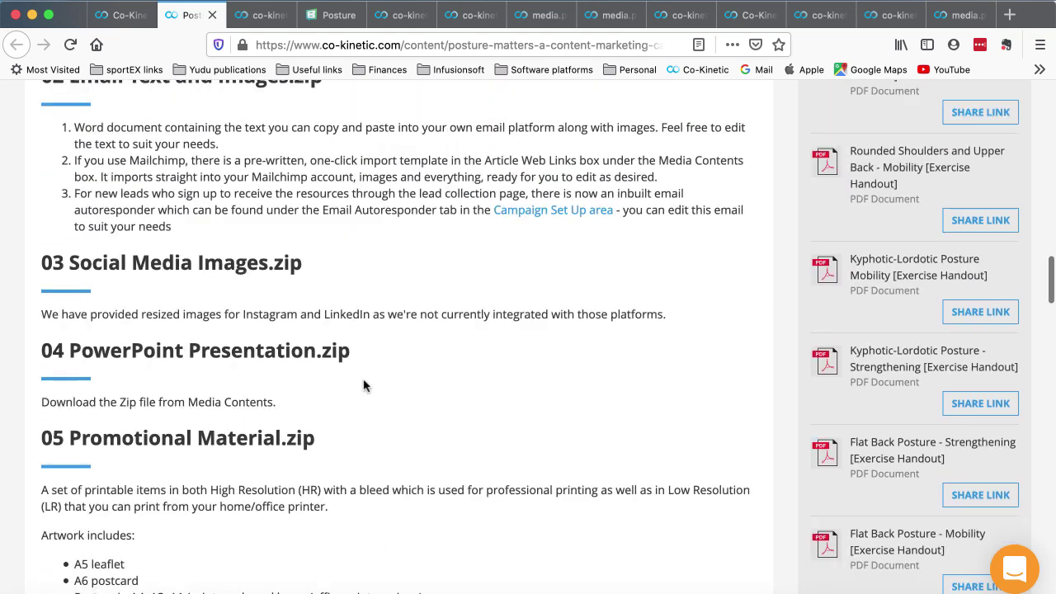
scroll(364, 384, "up", 2)
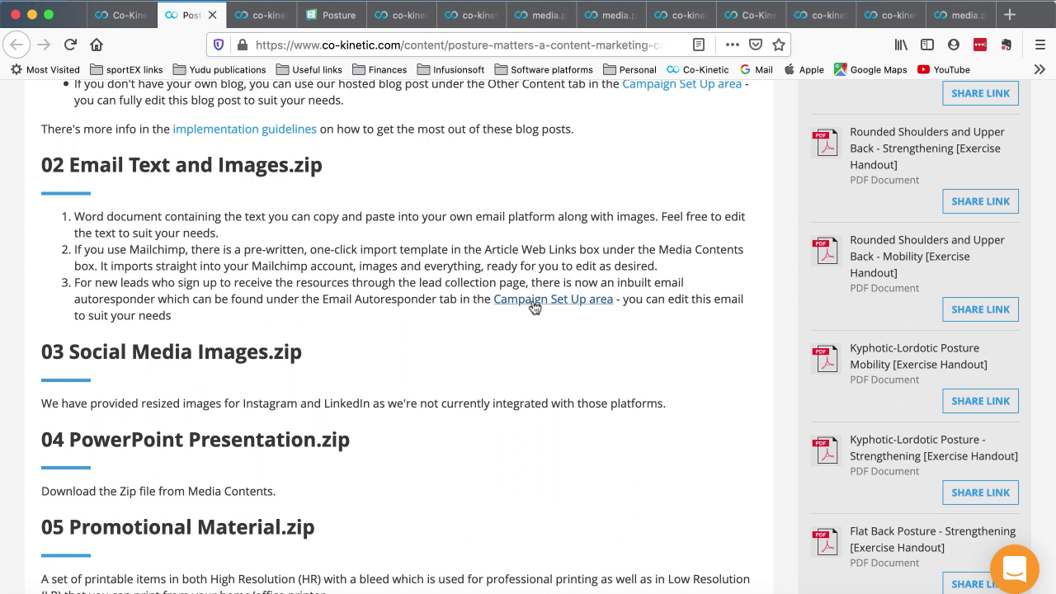
scroll(535, 307, "down", 1)
scroll(533, 307, "down", 5)
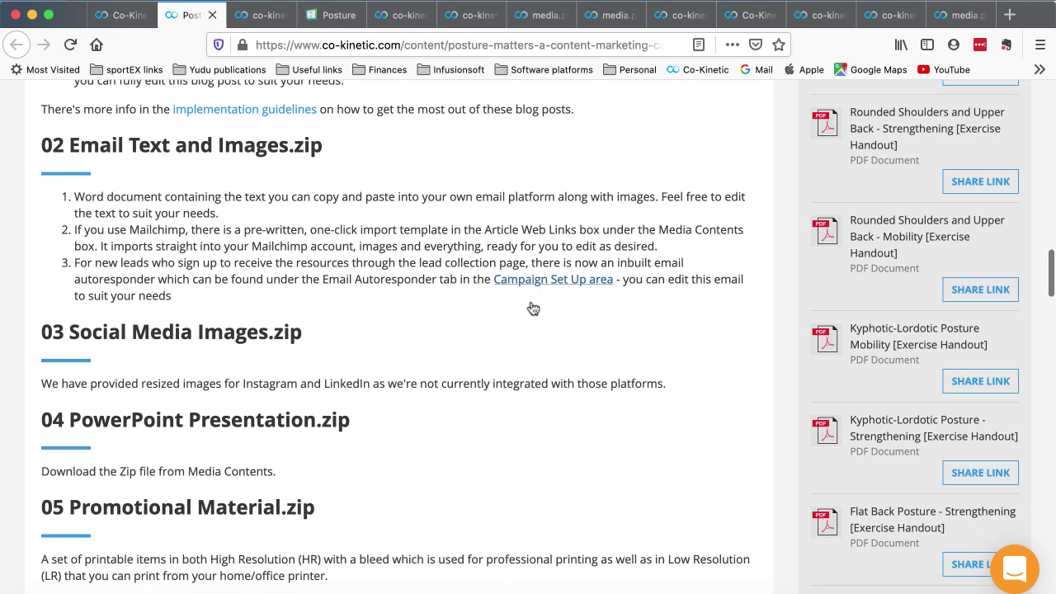
scroll(533, 307, "down", 1)
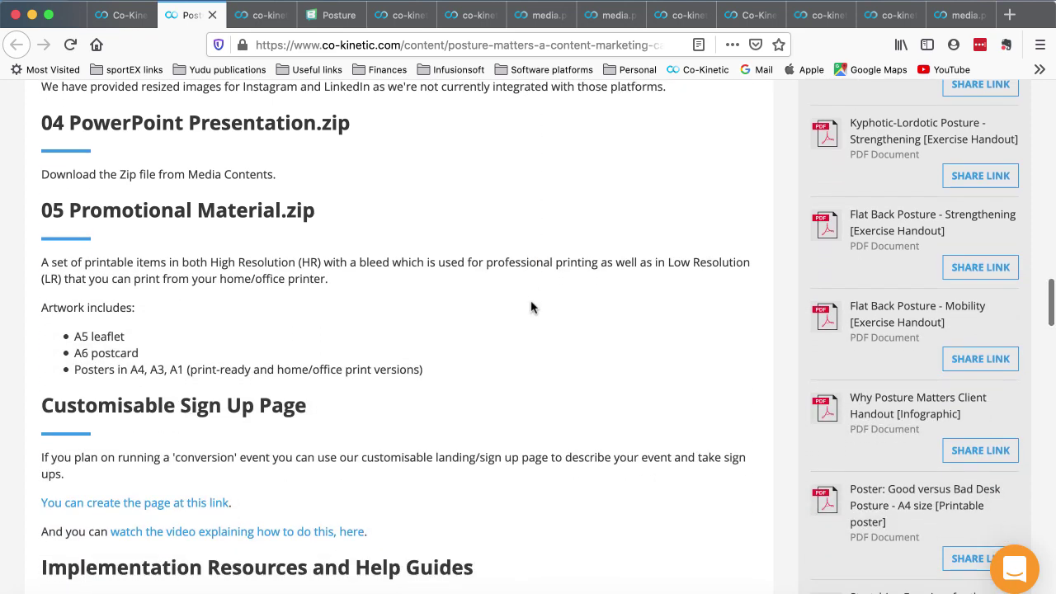
- Open the content page's link for creating the customisable sign-up page in a new tab and show the campaign's Landing Page settings
right_click(115, 513)
left_click(188, 393)
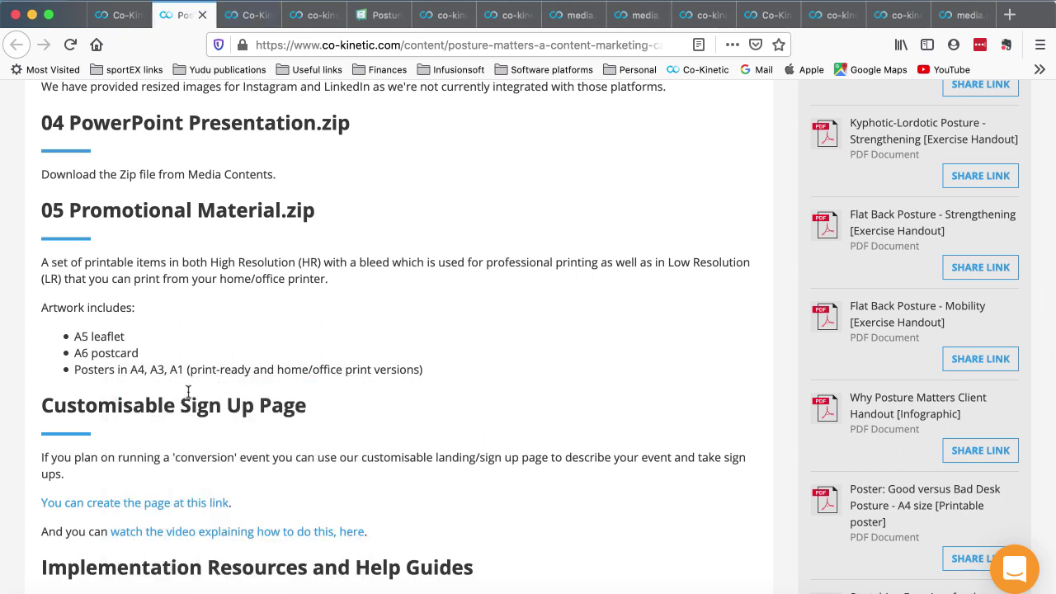
left_click(245, 16)
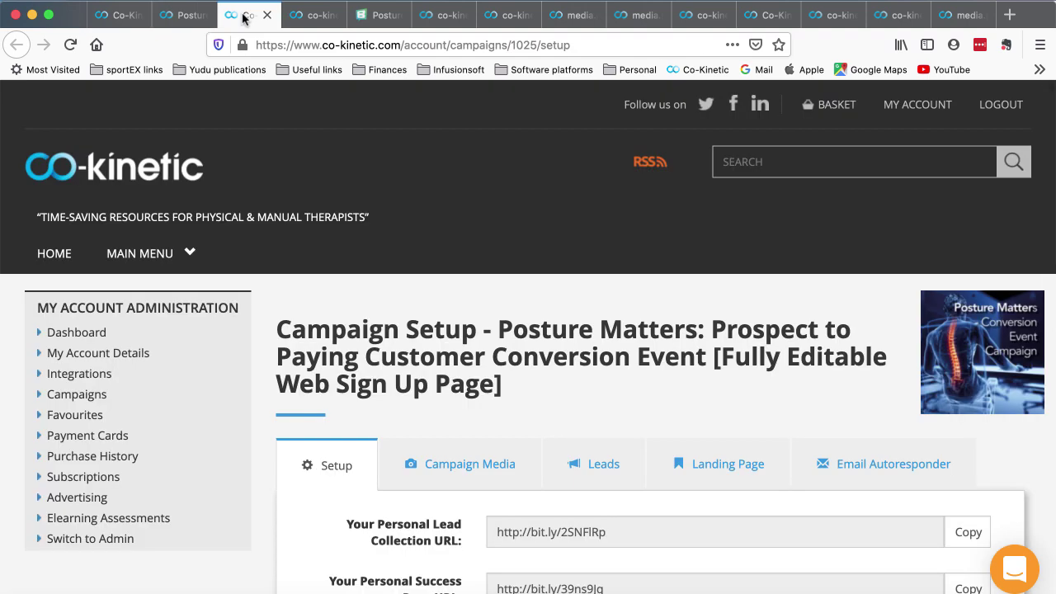
scroll(464, 341, "down", 4)
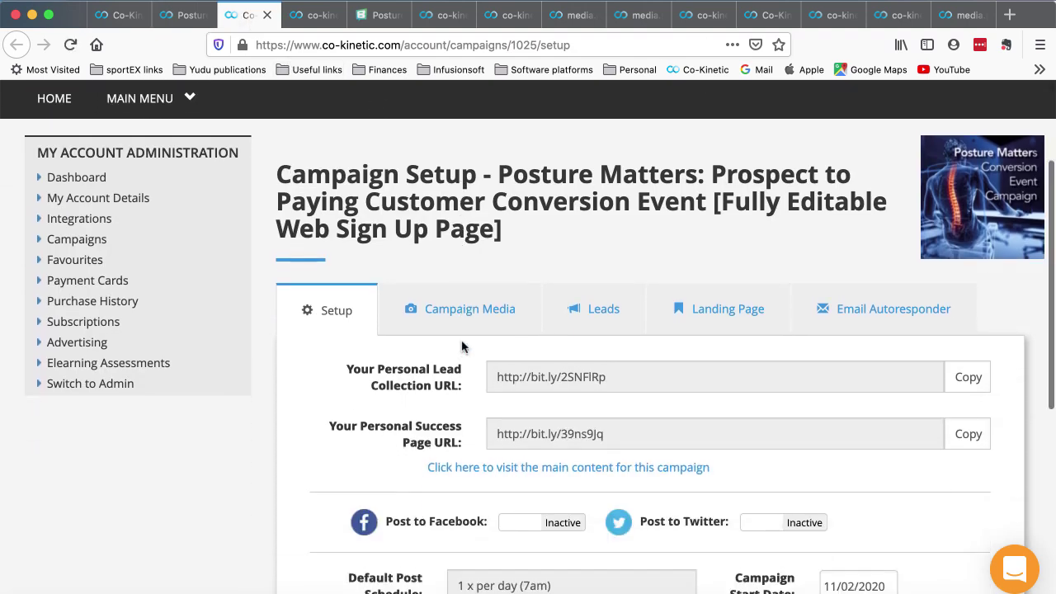
left_click(731, 301)
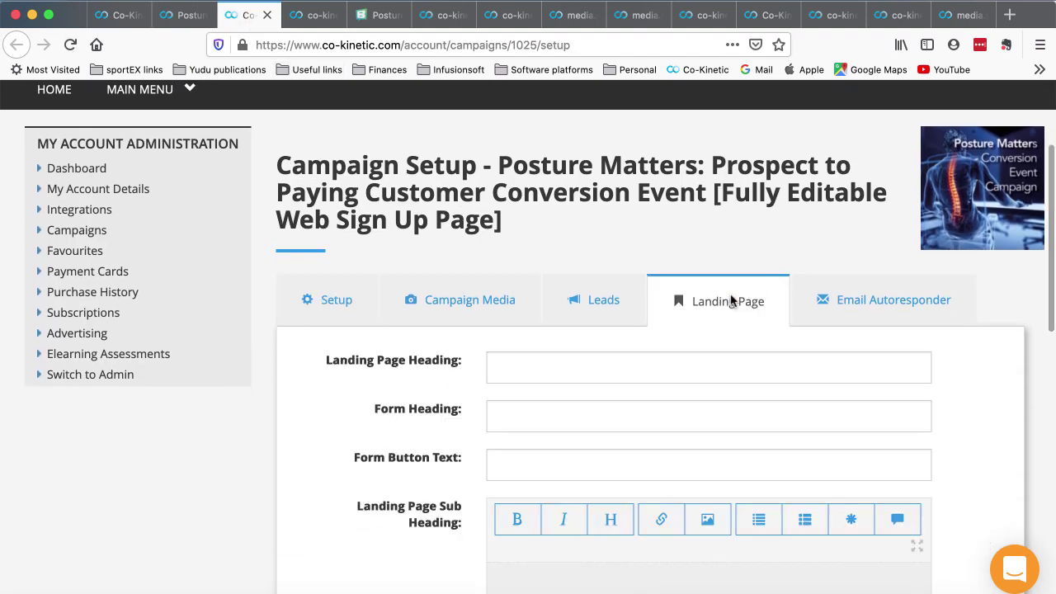
- Review the blank Landing Page fields and preview the sign-up page with its default placeholder text
scroll(527, 259, "down", 13)
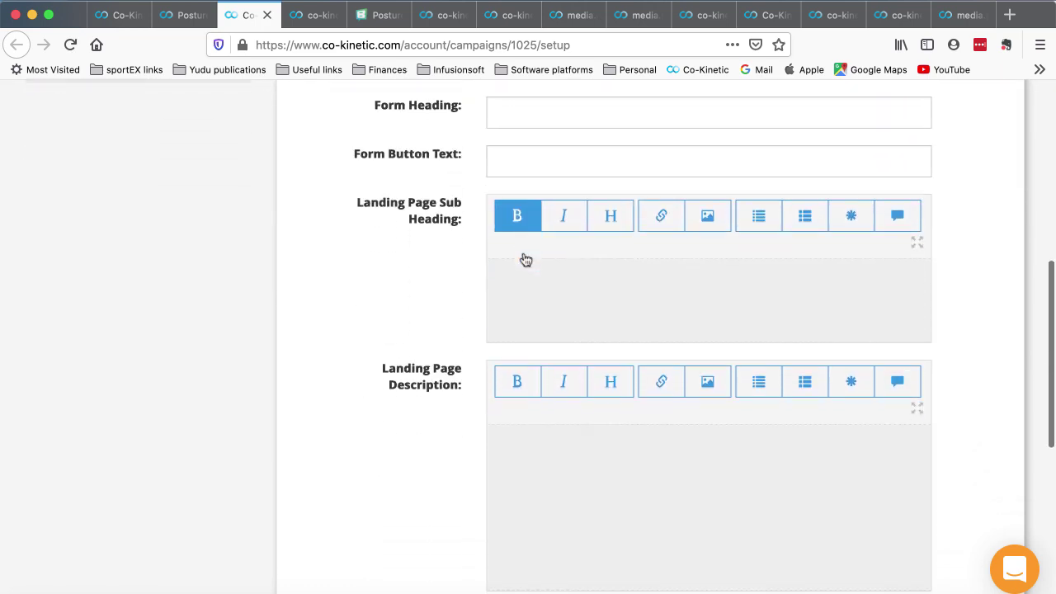
left_click(772, 474)
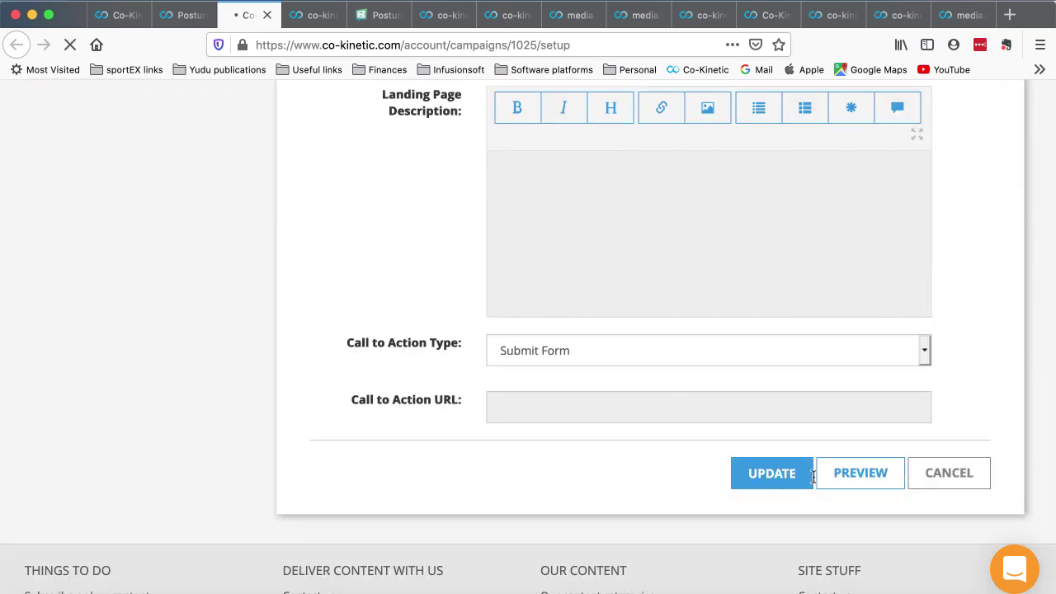
scroll(690, 347, "down", 15)
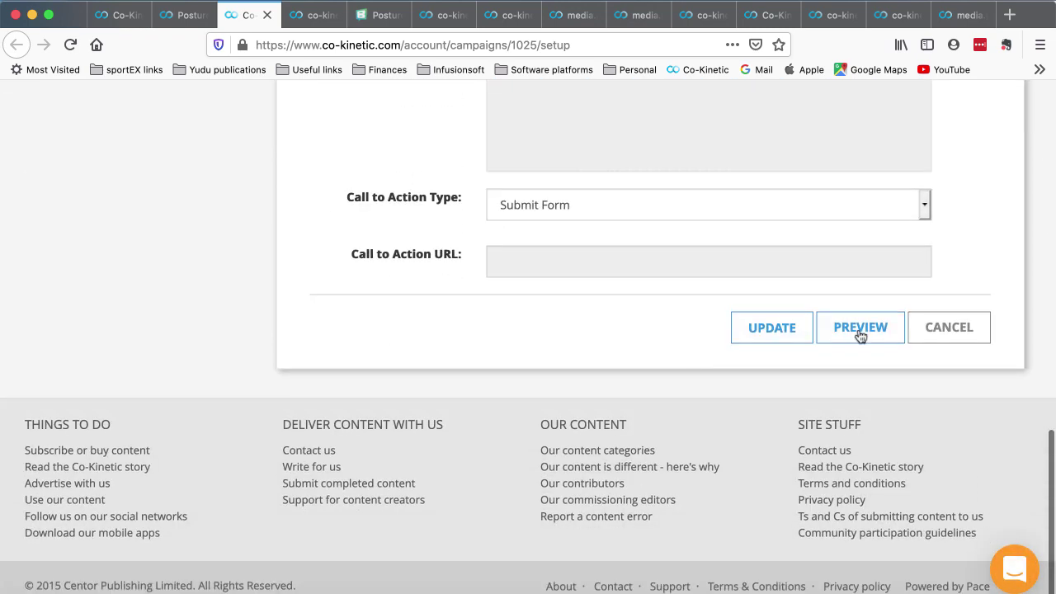
left_click(860, 333)
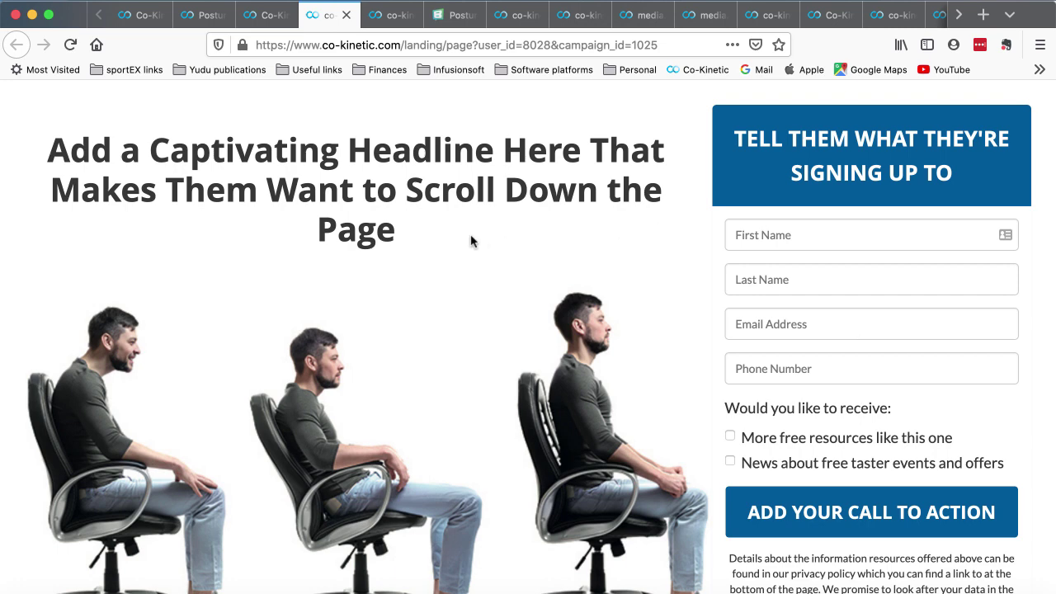
scroll(223, 149, "down", 1)
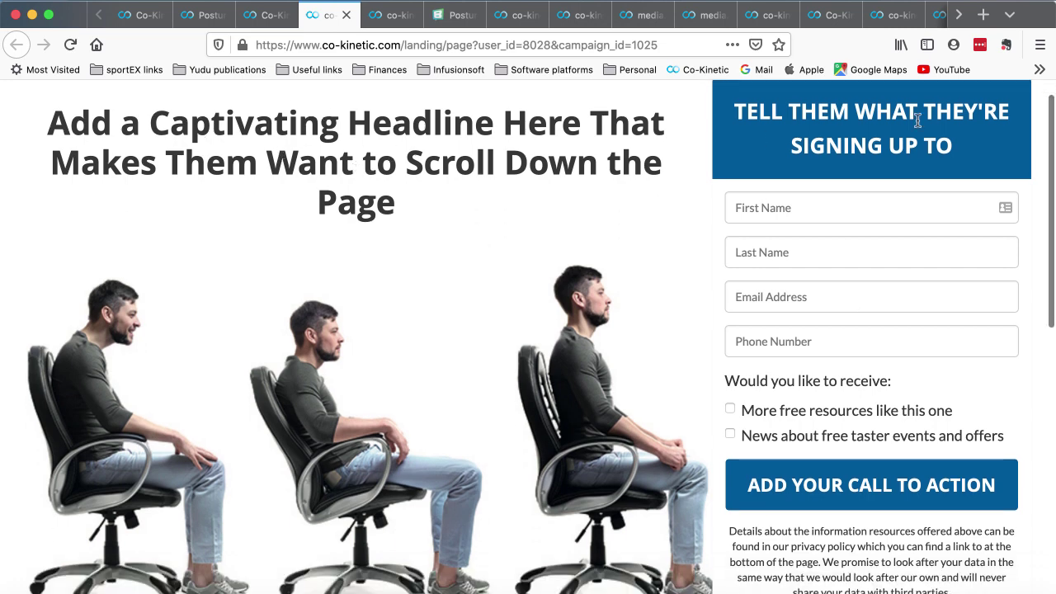
- Set the Landing Page Heading to a first name followed by "'s text in here" and save the landing page details
left_click(194, 17)
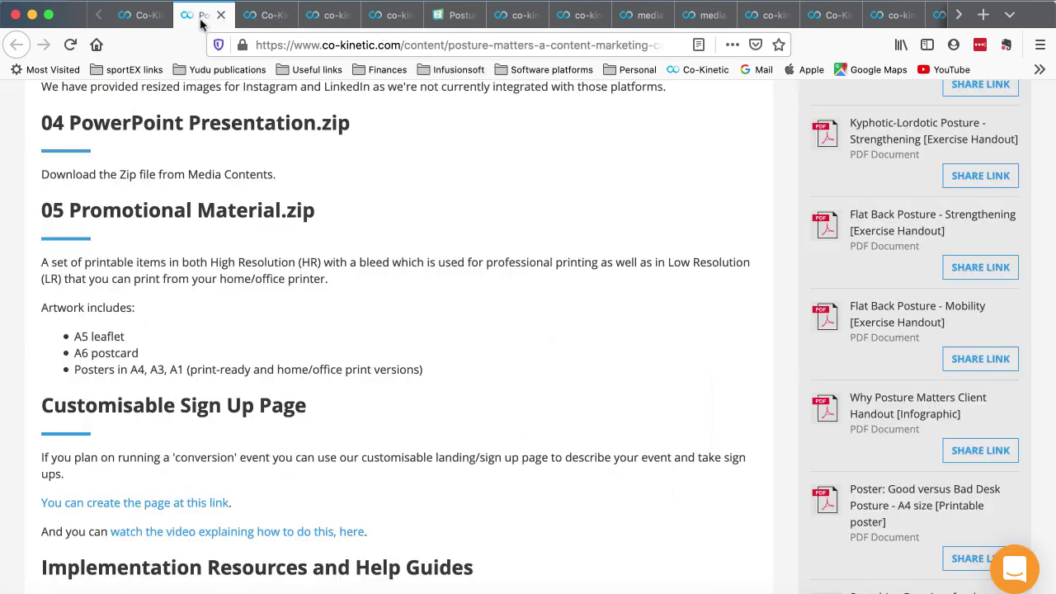
left_click(265, 15)
scroll(639, 205, "up", 5)
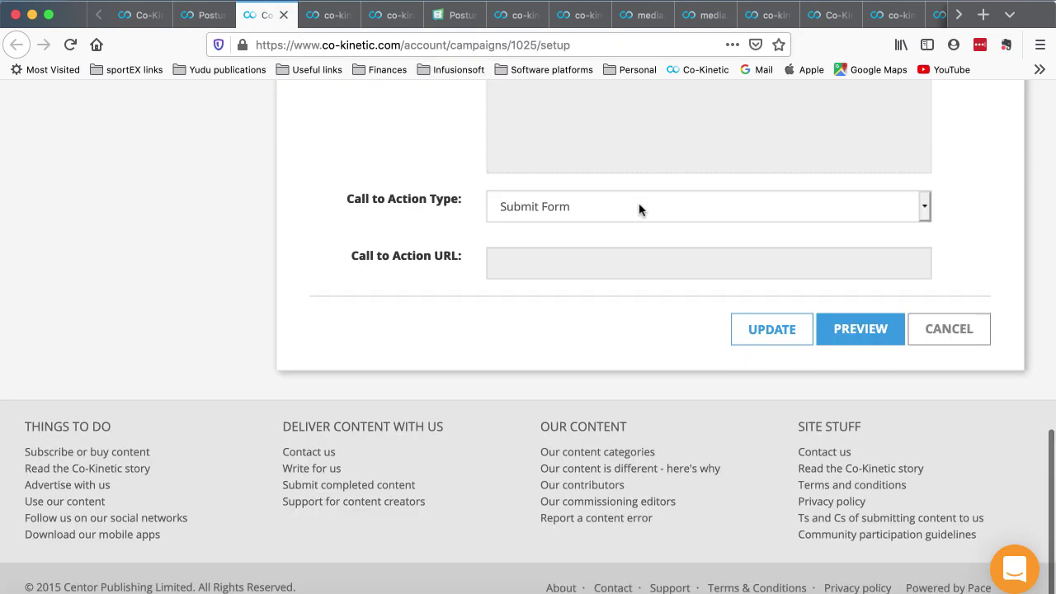
scroll(639, 205, "up", 3)
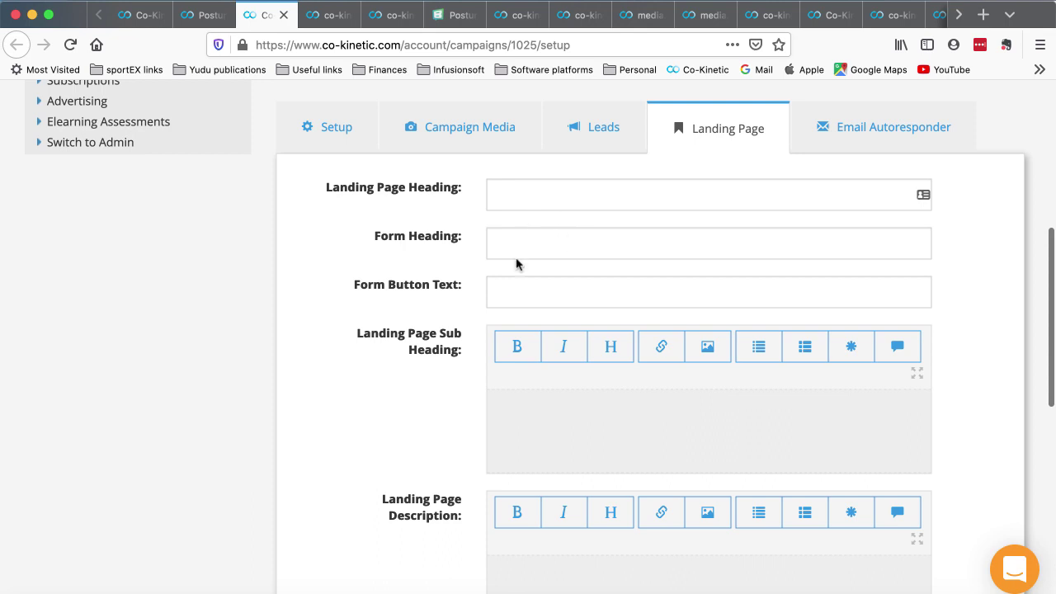
left_click(554, 205)
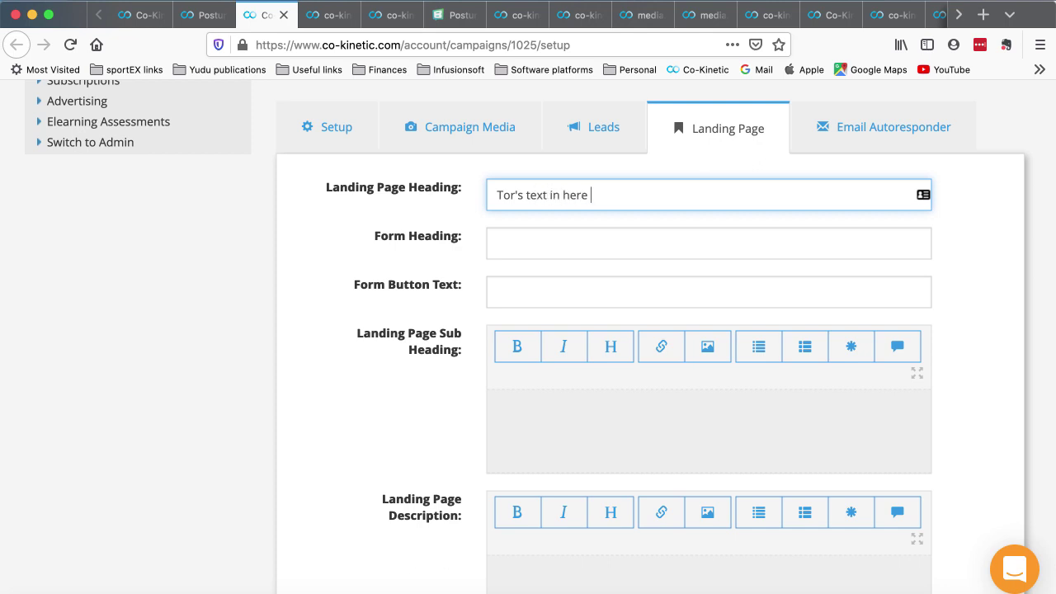
scroll(434, 238, "down", 10)
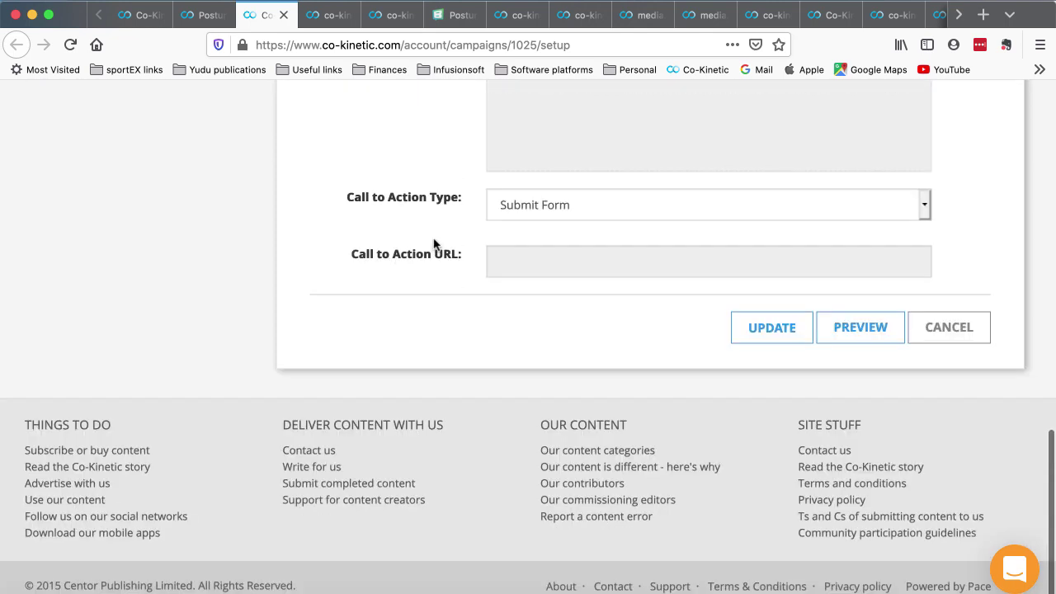
left_click(786, 338)
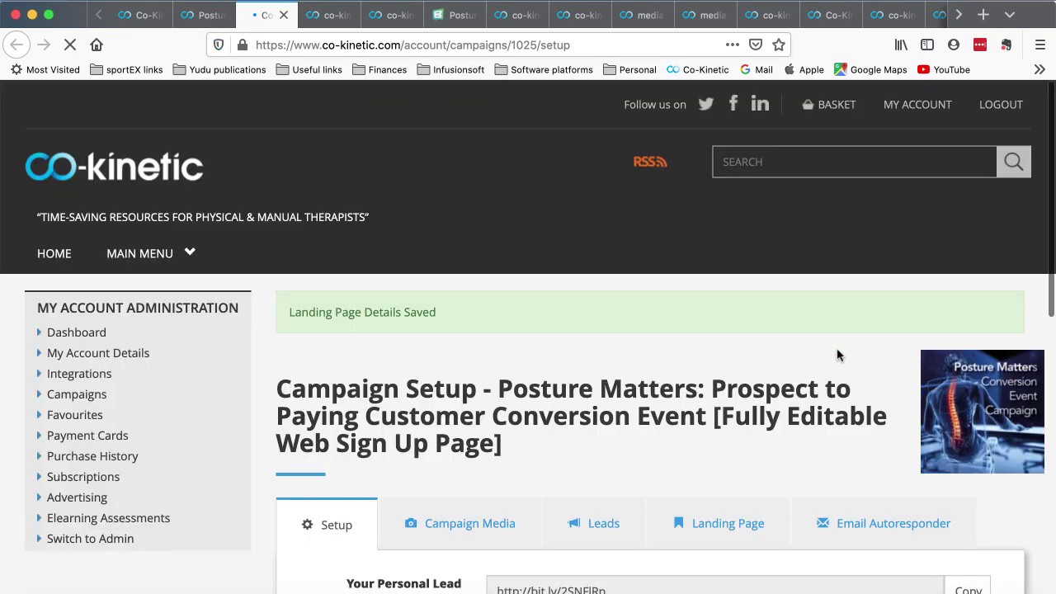
- Preview the saved landing page and examine its heading, sign-up form, sub heading and promotion description
scroll(867, 354, "up", 3)
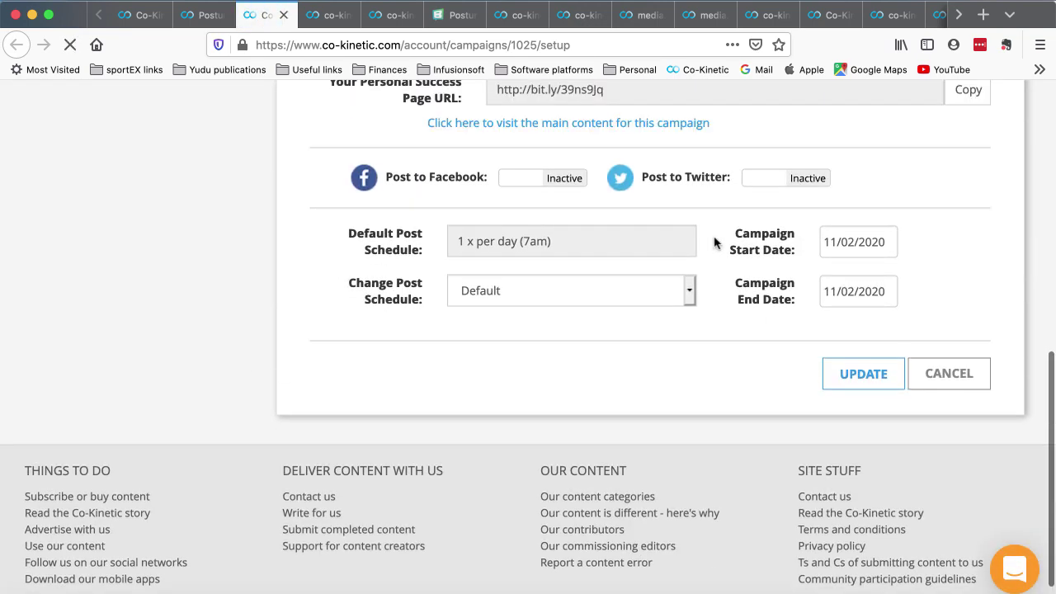
left_click(718, 163)
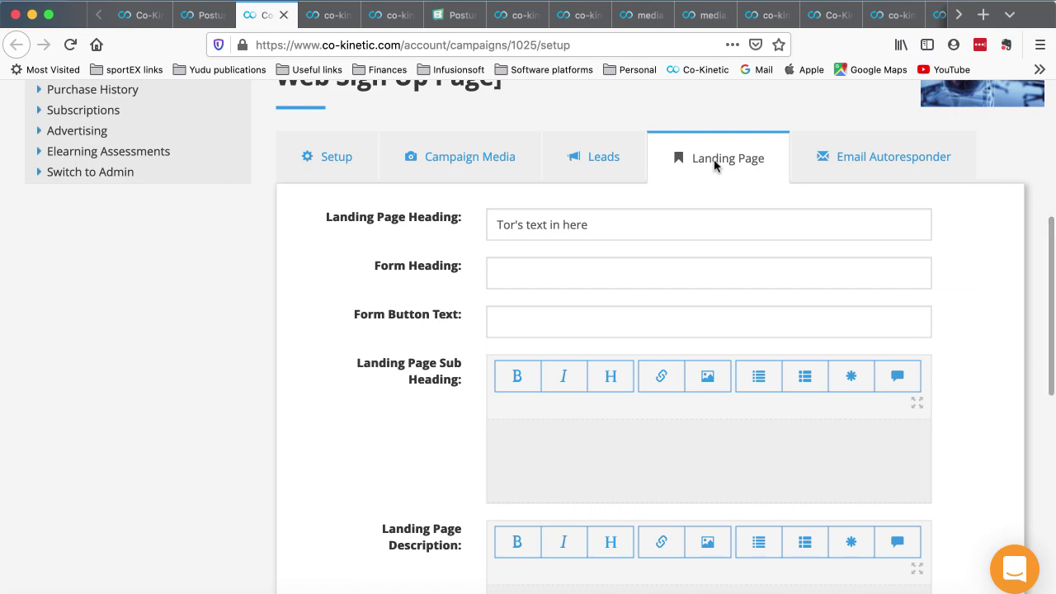
scroll(714, 166, "down", 5)
scroll(715, 167, "down", 5)
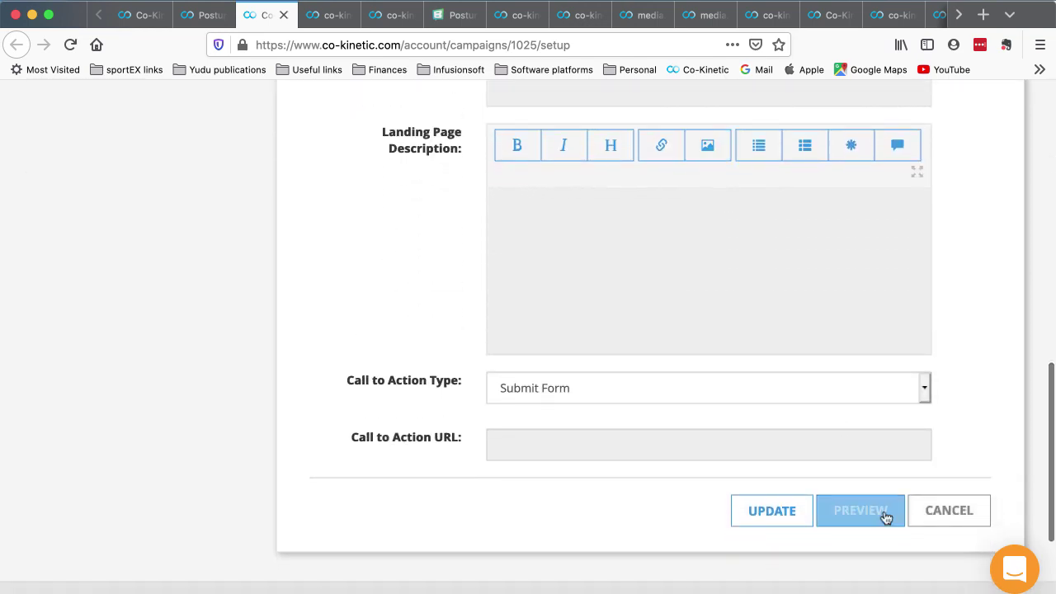
left_click(861, 510)
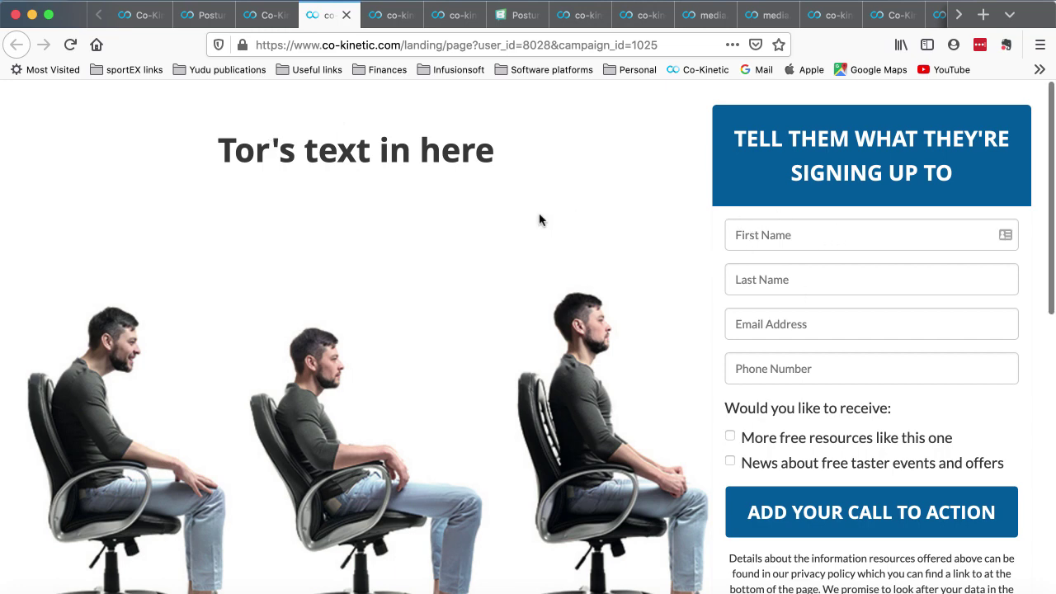
scroll(539, 220, "down", 2)
scroll(540, 219, "down", 5)
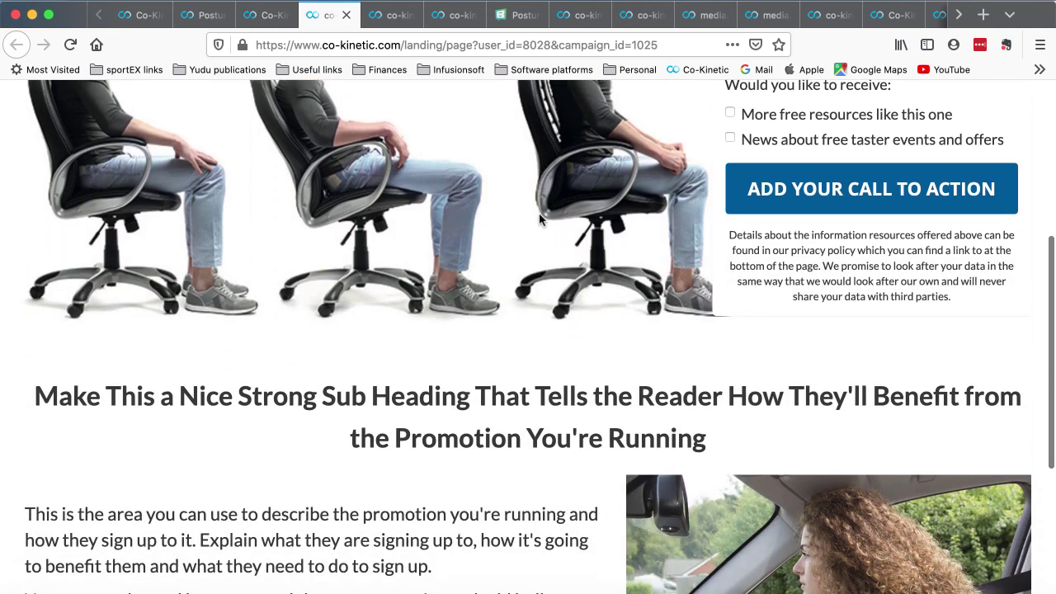
scroll(540, 219, "down", 2)
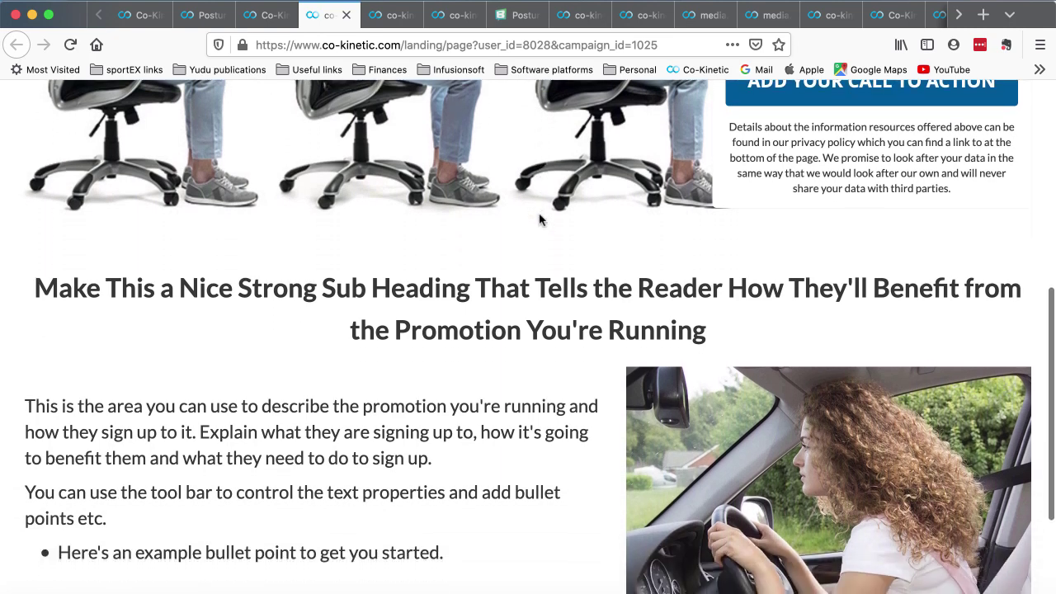
scroll(316, 399, "up", 8)
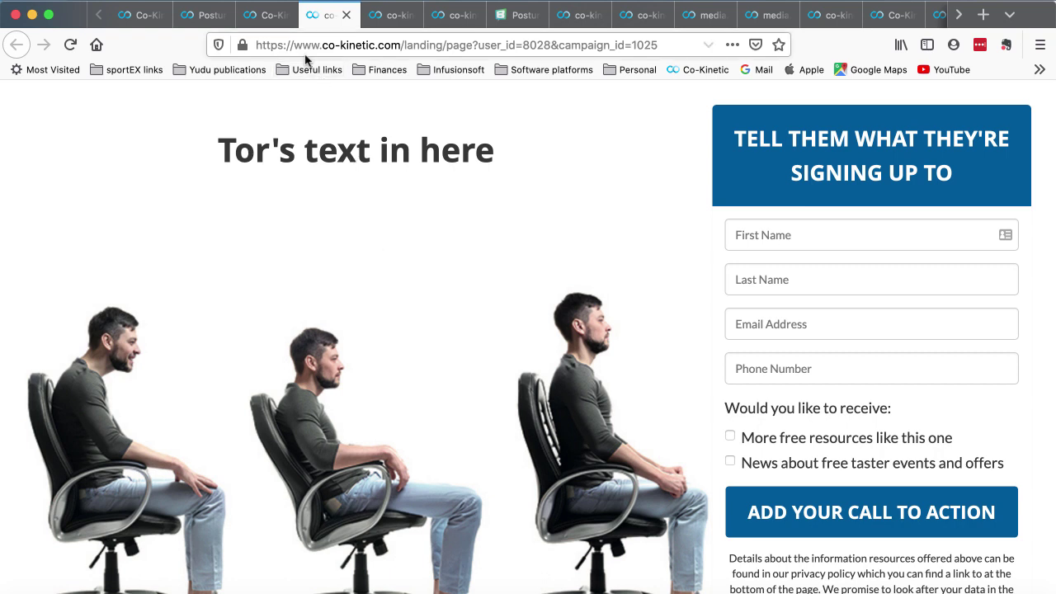
- Return to the campaign's content page and review its sections from the help guides back up to the blog post and campaign overview
left_click(134, 25)
left_click(255, 24)
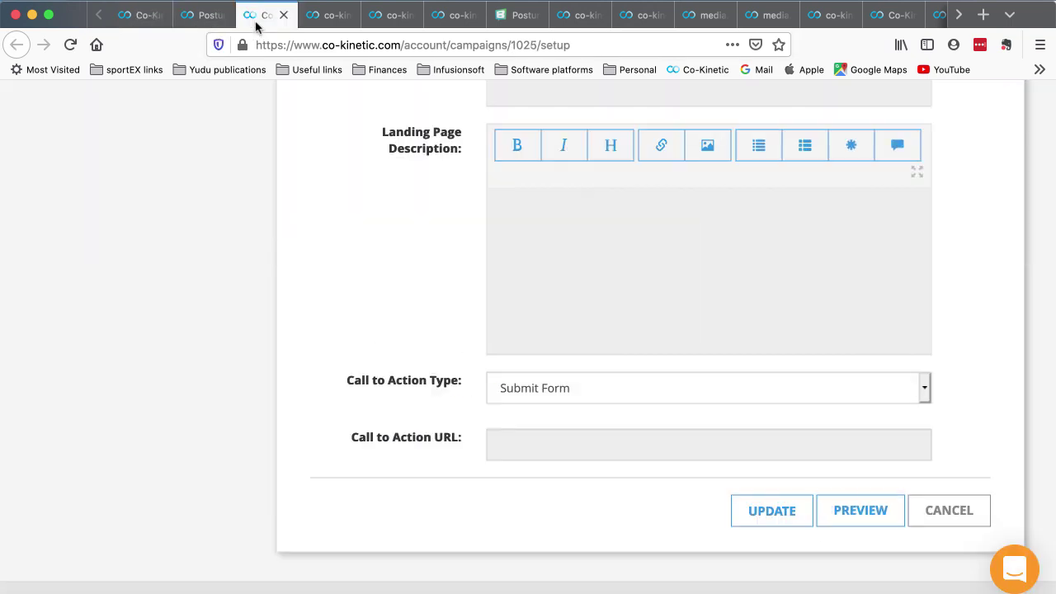
left_click(206, 18)
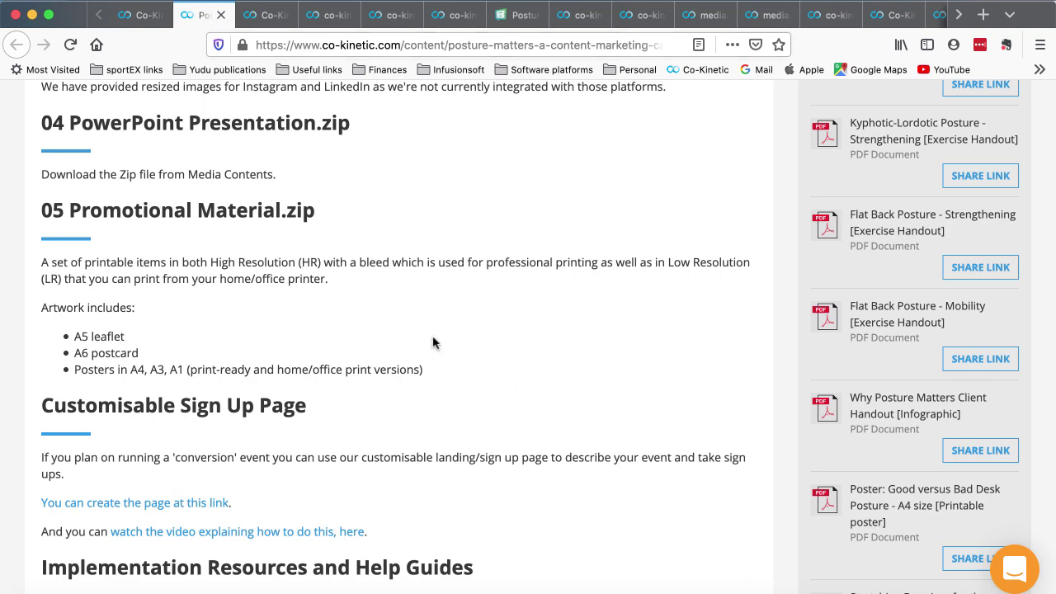
scroll(433, 343, "down", 5)
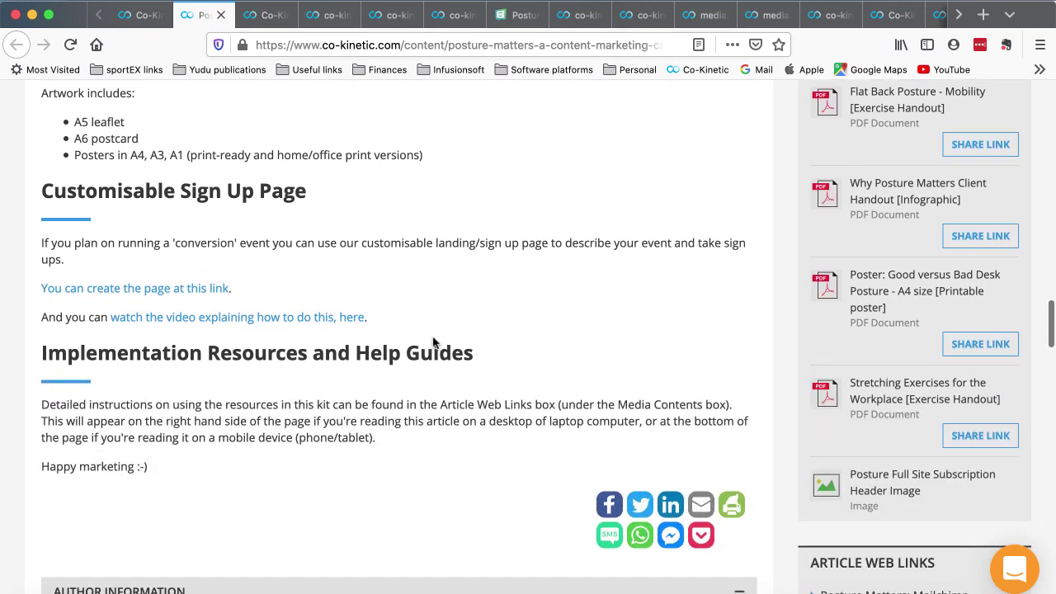
scroll(433, 339, "down", 1)
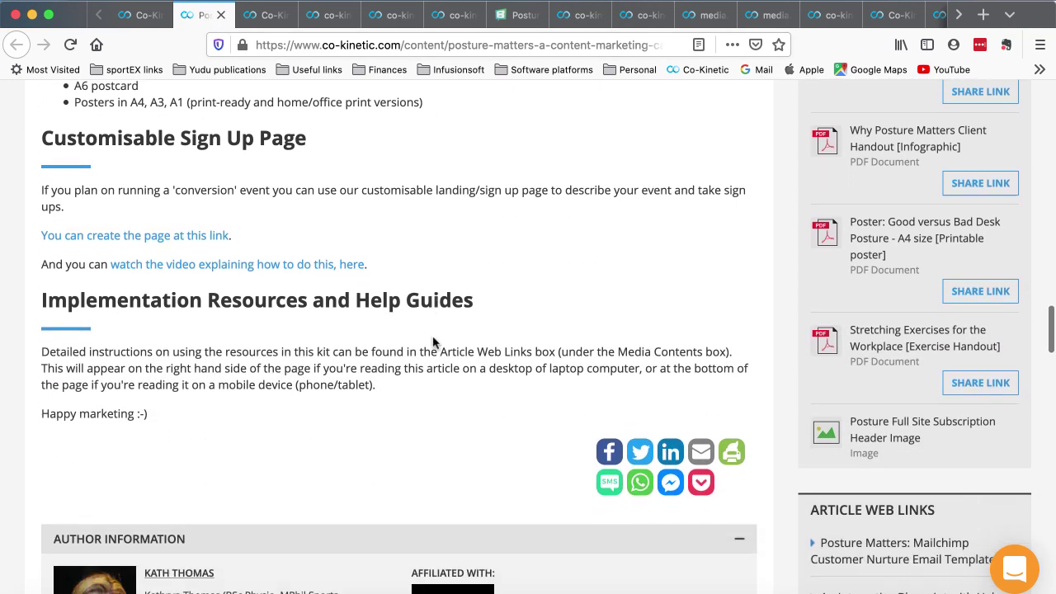
scroll(433, 343, "up", 10)
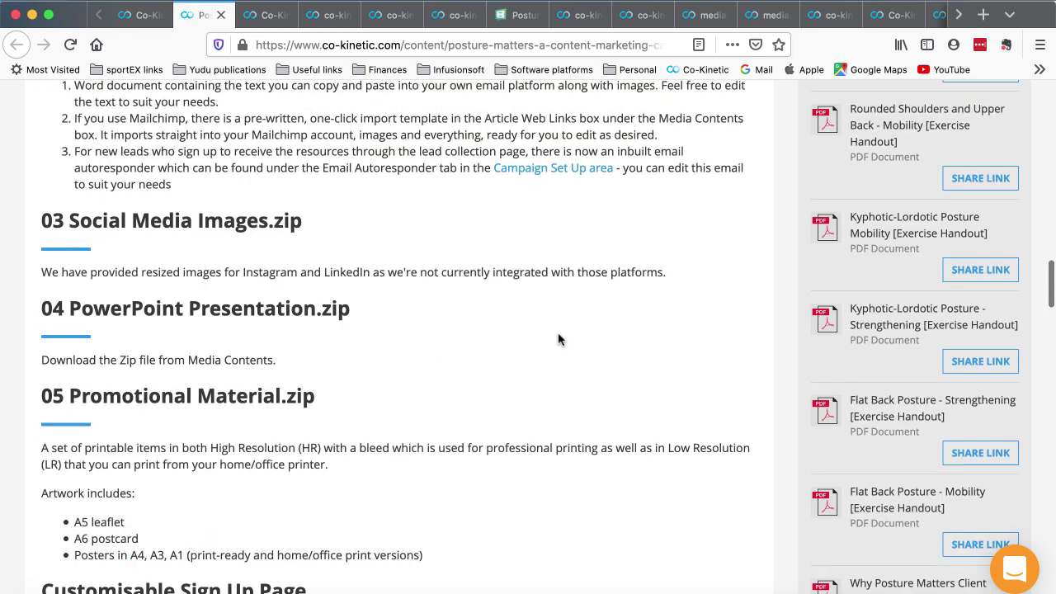
scroll(754, 356, "up", 4)
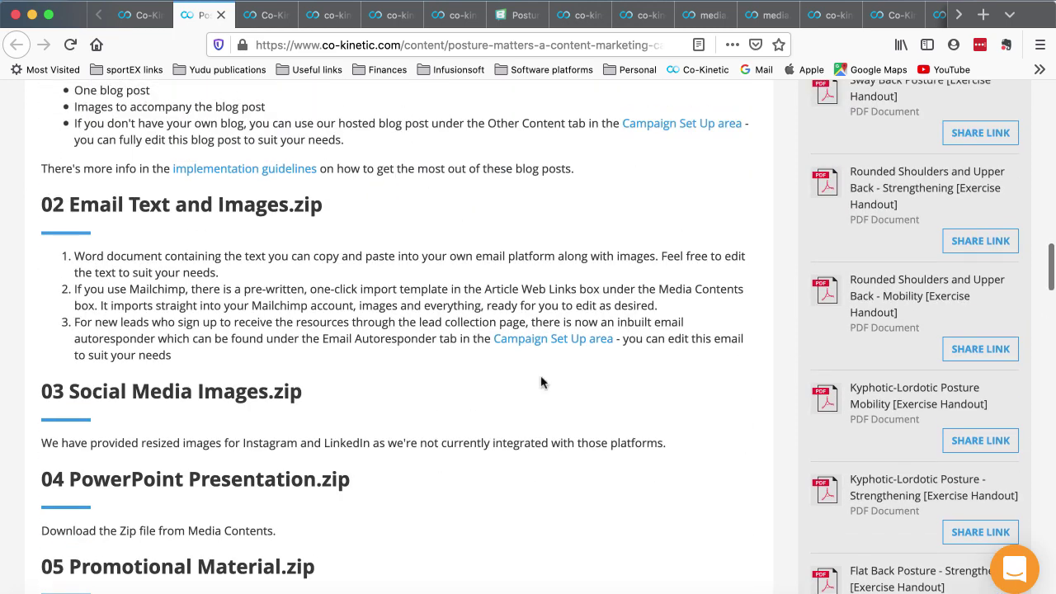
scroll(246, 371, "up", 3)
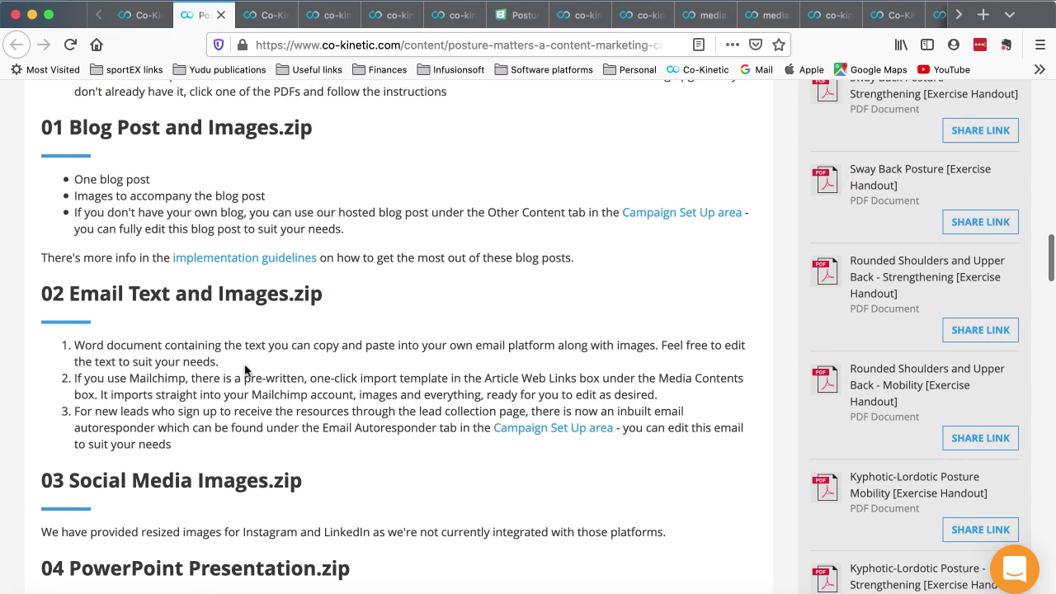
scroll(245, 371, "up", 3)
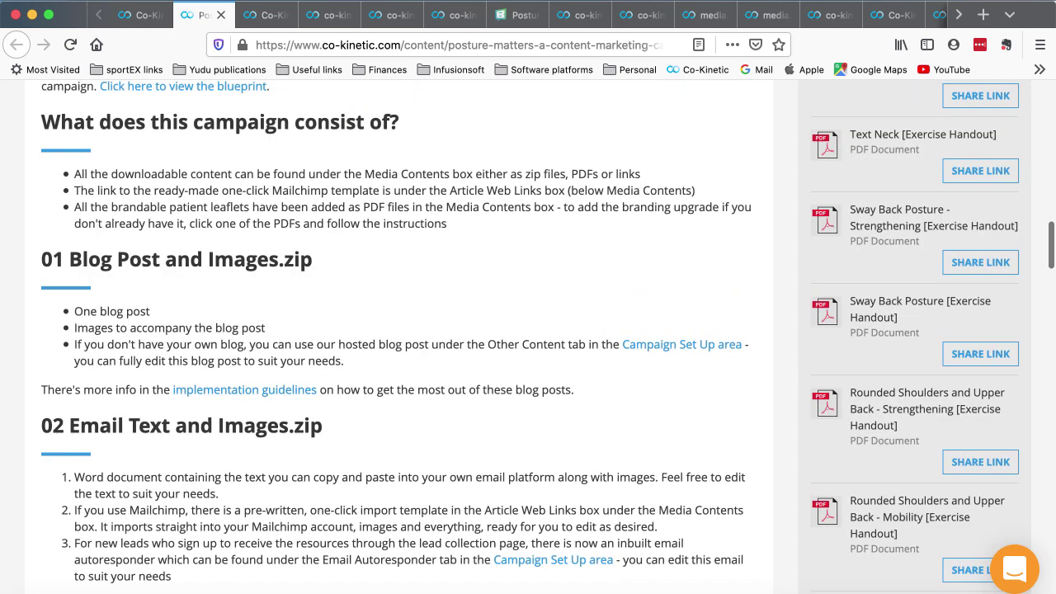
- Switch to Finder and examine the Facebook images and Square images folders inside 01 Posture Blog Post and Images
left_click(27, 591)
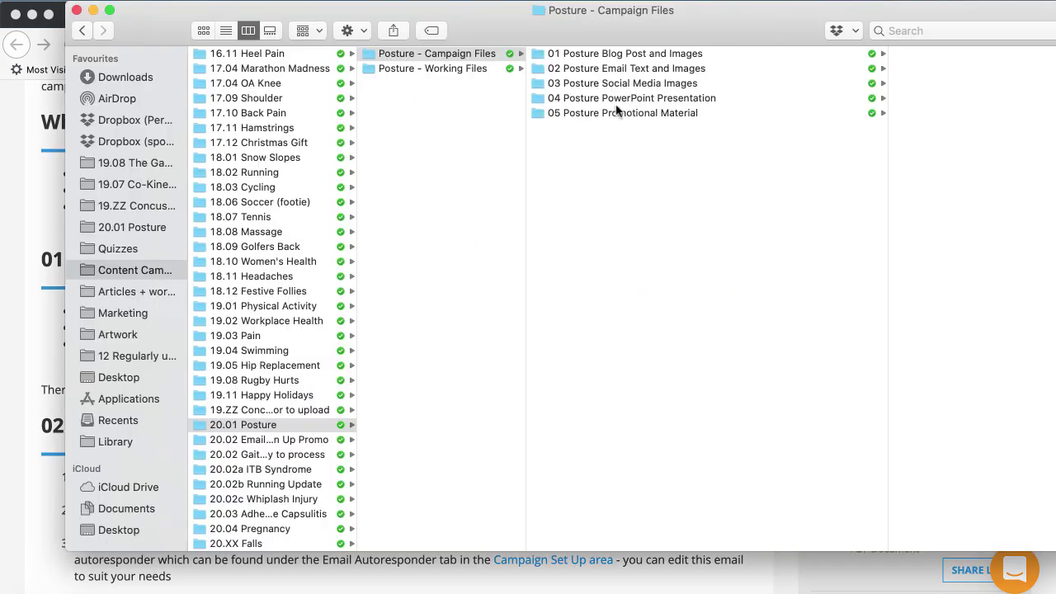
left_click(624, 56)
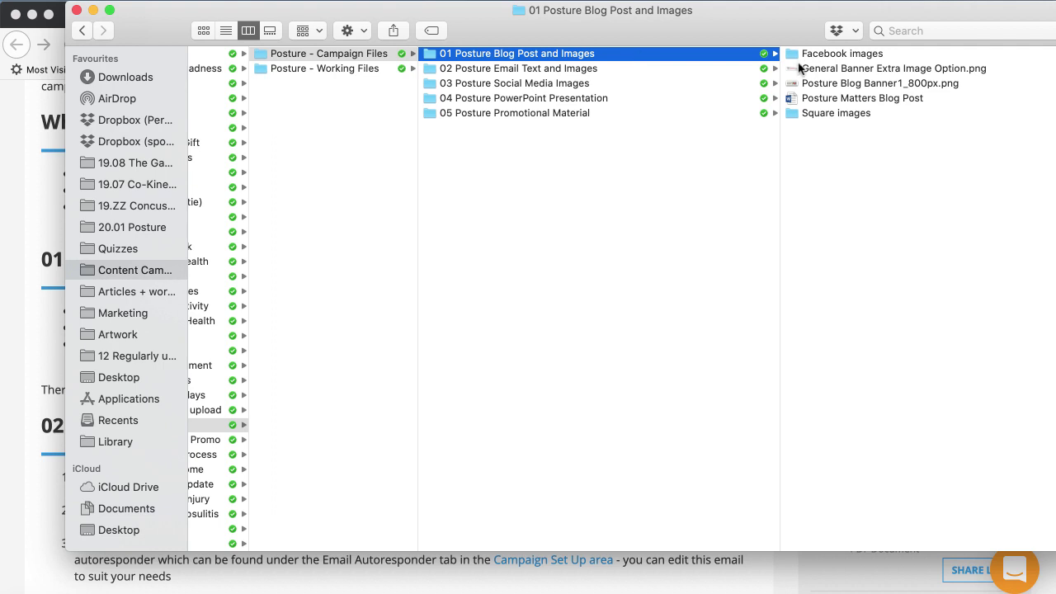
left_click(817, 54)
left_click(819, 54)
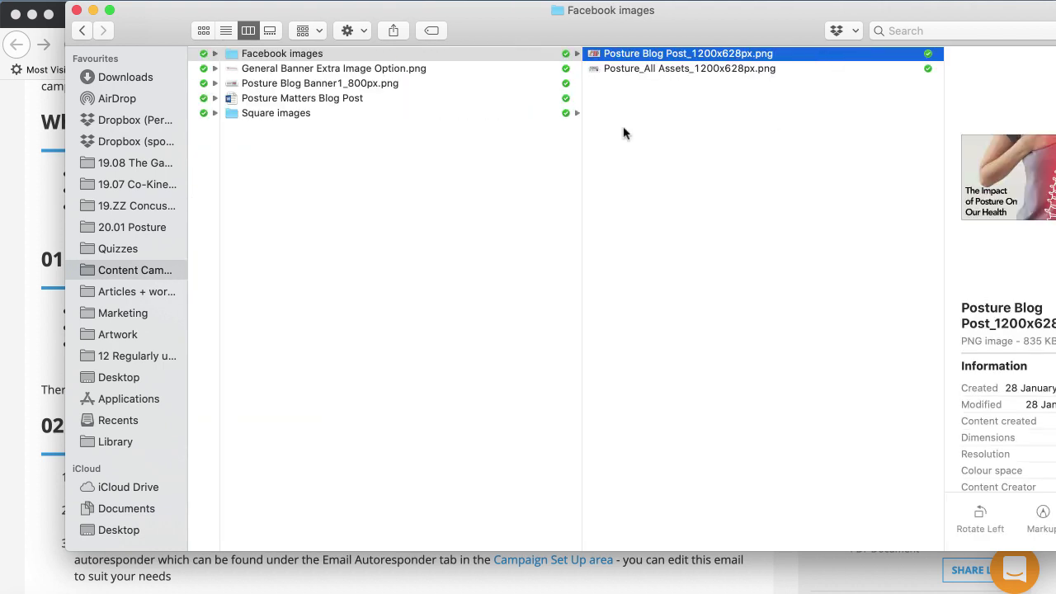
left_click(651, 70)
scroll(671, 110, "left", 5)
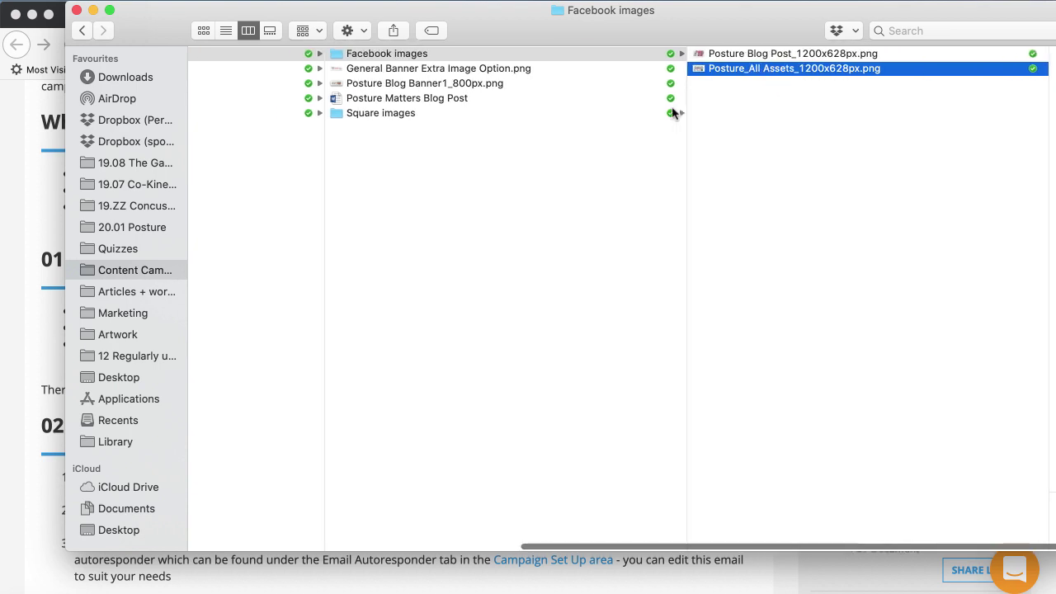
key("Left")
left_click(395, 117)
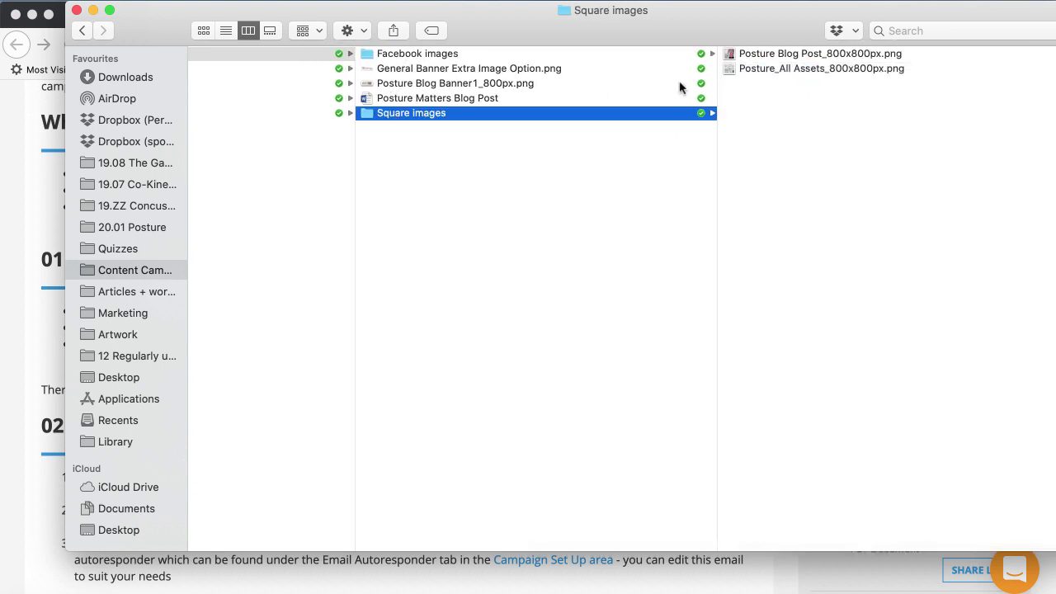
- Preview the square blog post image, the Posture Matters Blog Post document and the Posture Blog Banner1_800px.png banner
left_click(753, 55)
scroll(714, 120, "right", 1)
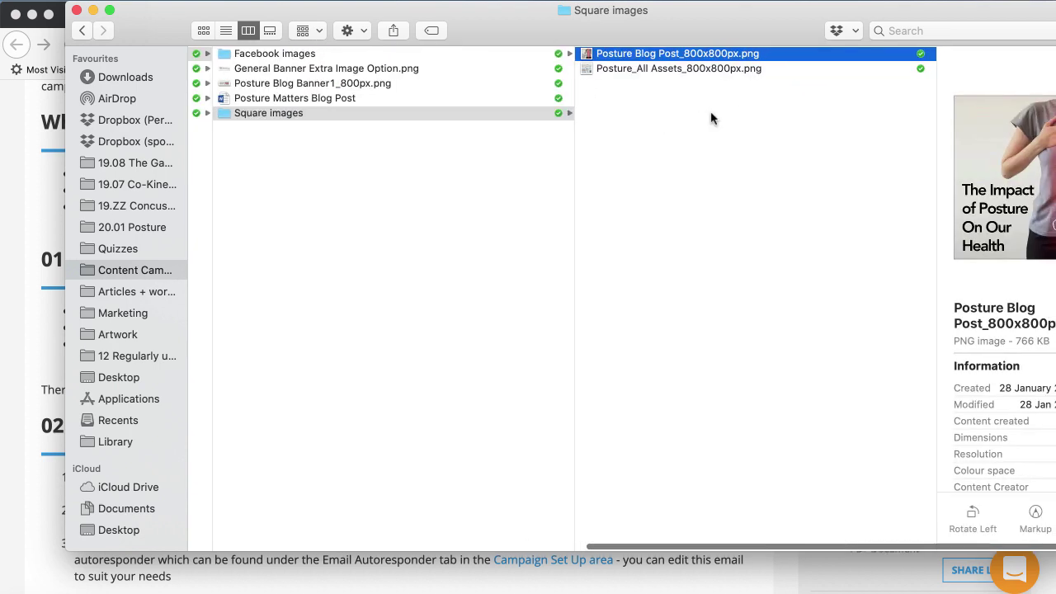
left_click_drag(945, 205, 821, 208)
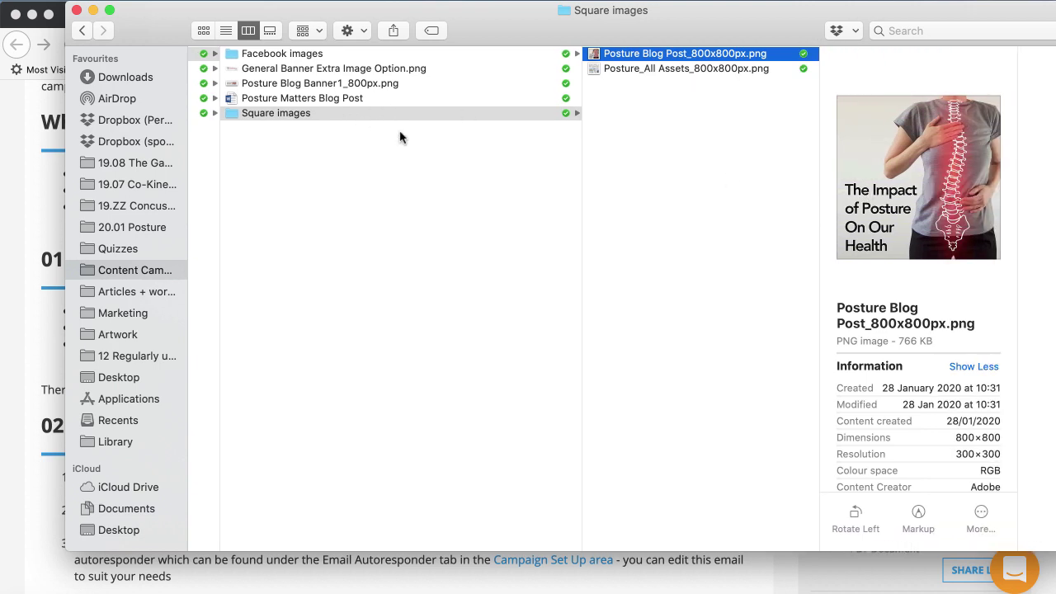
scroll(445, 128, "left", 5)
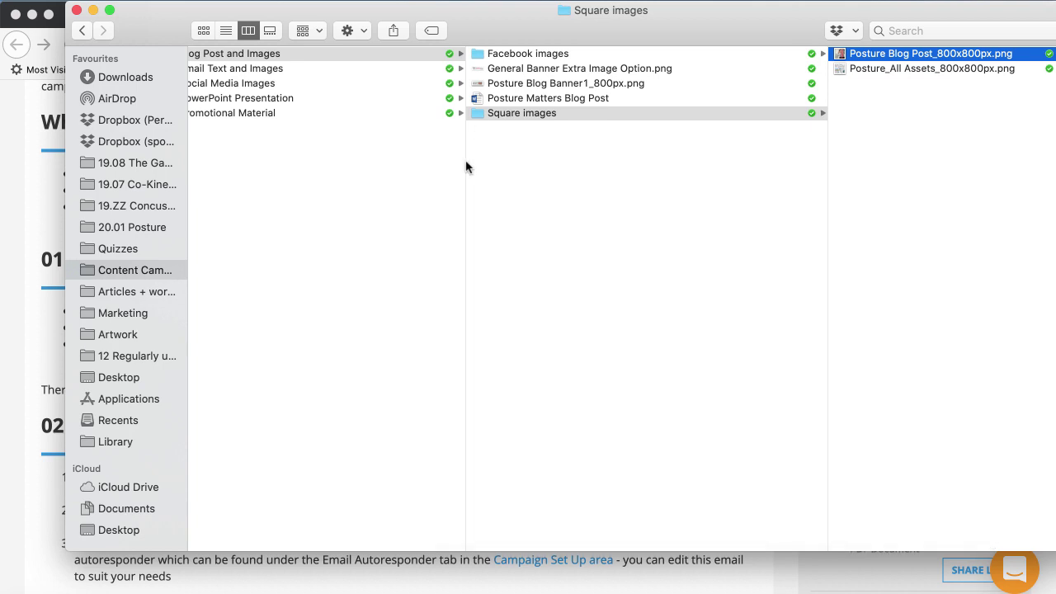
scroll(415, 170, "right", 3)
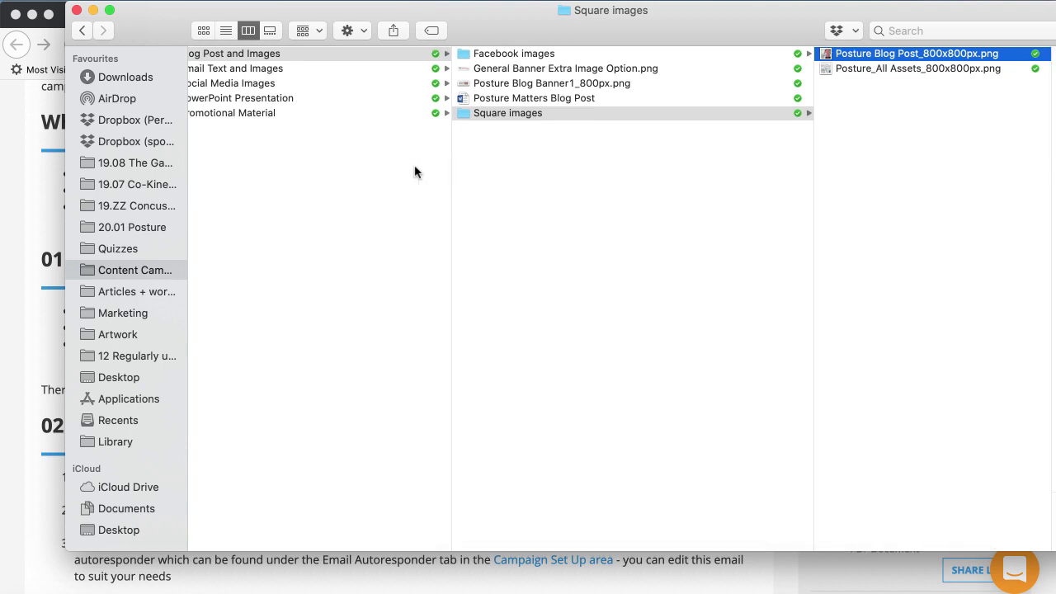
left_click(475, 99)
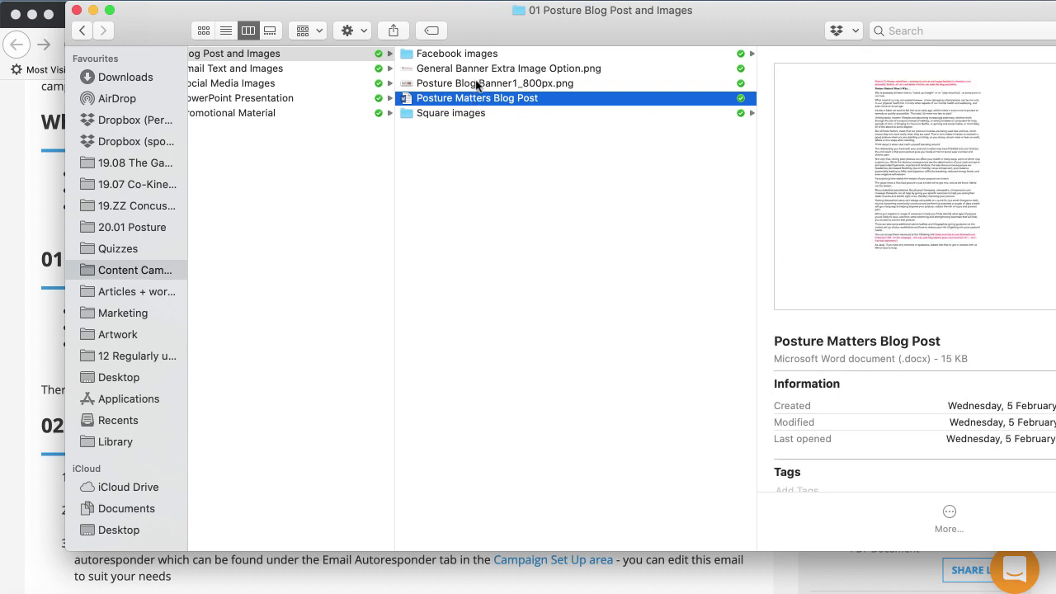
left_click(477, 84)
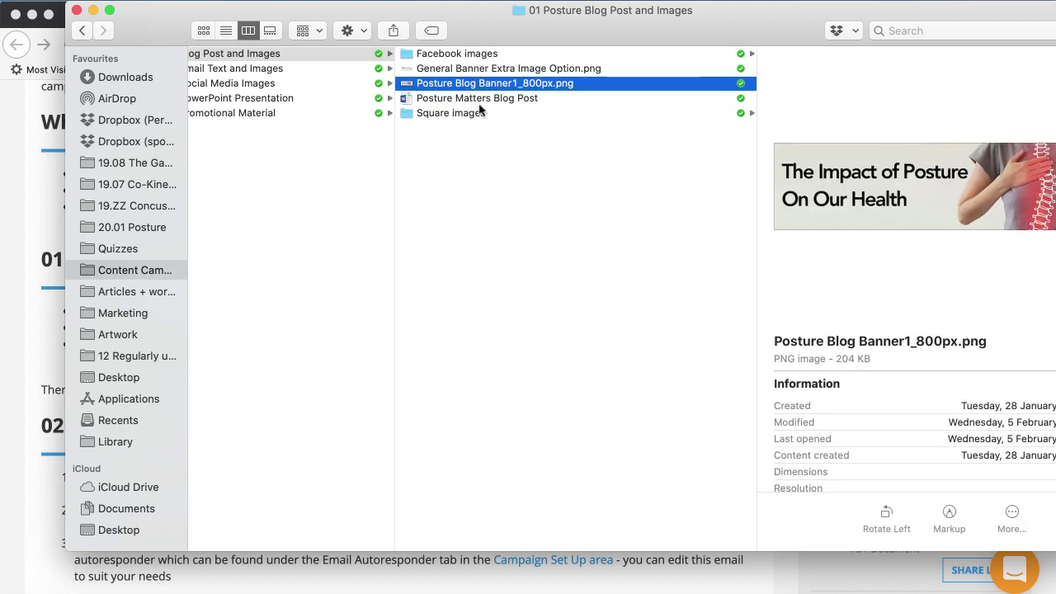
- Open the 02 Posture Email Text and Images folder and preview Email Banner_800px.png and the Posture Matters Nurture Email document
scroll(487, 129, "left", 5)
left_click(385, 71)
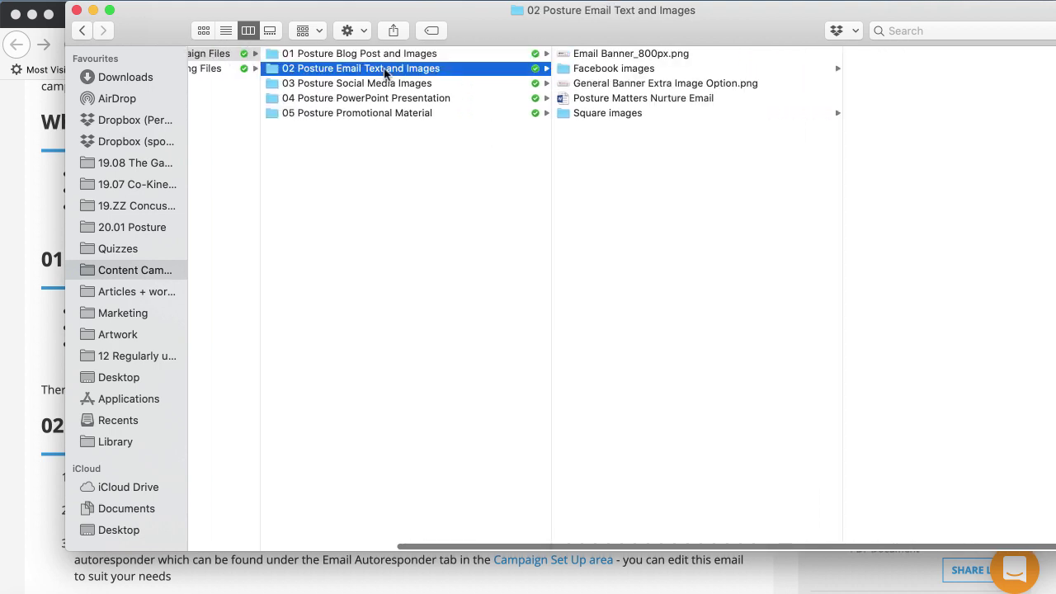
left_click(603, 54)
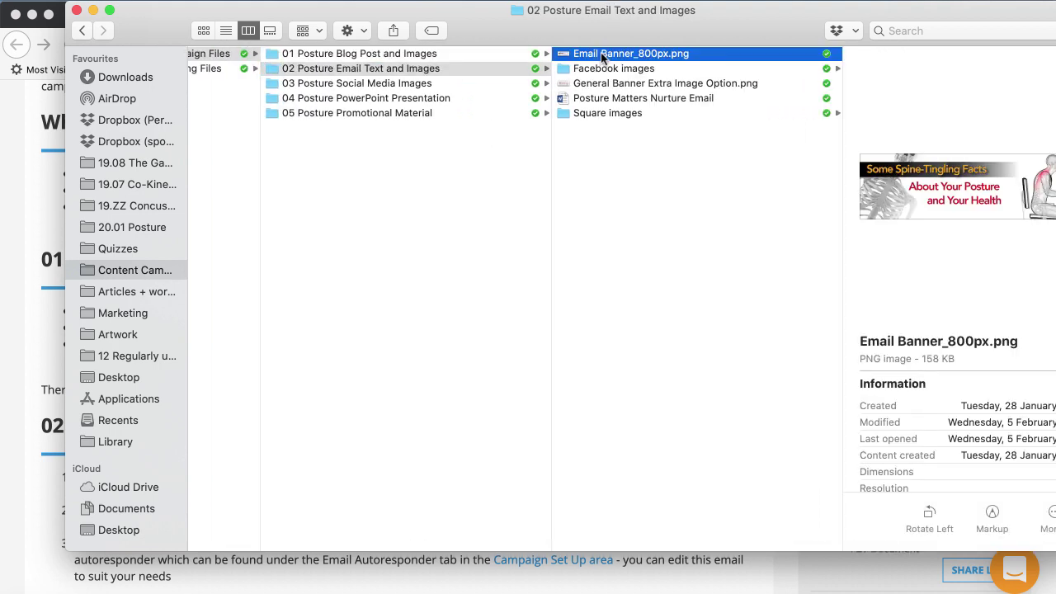
left_click(600, 99)
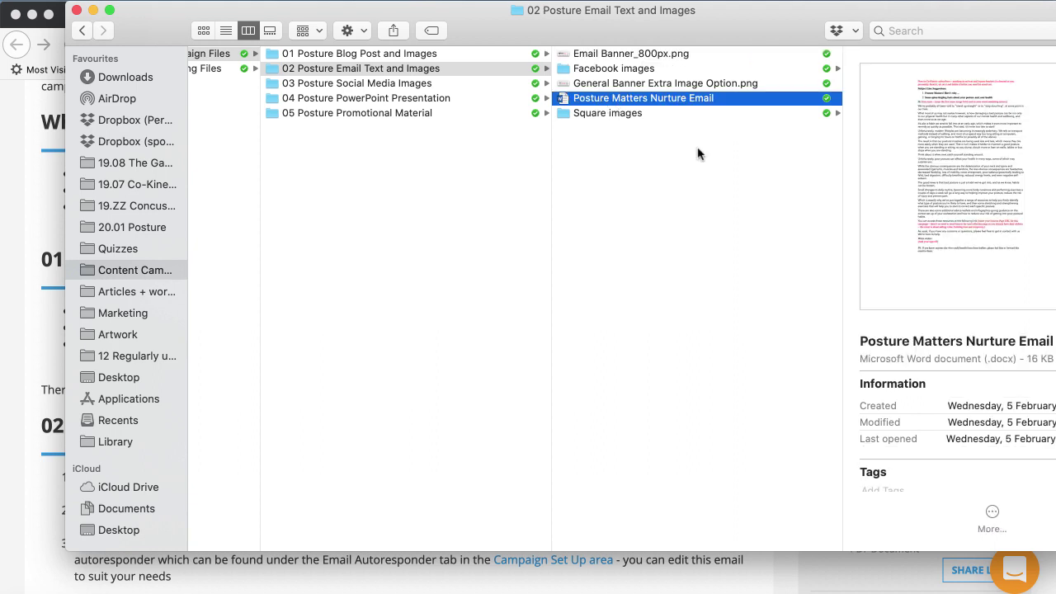
- Examine the Instagram and LinkedIn image folders inside 03 Posture Social Media Images
scroll(697, 152, "left", 3)
left_click(447, 84)
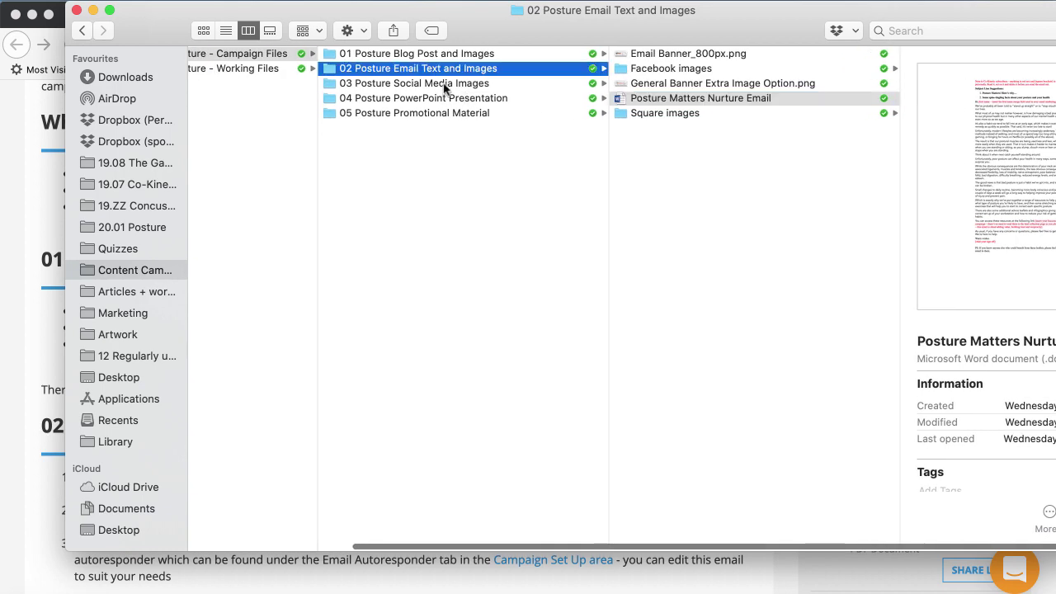
left_click(637, 54)
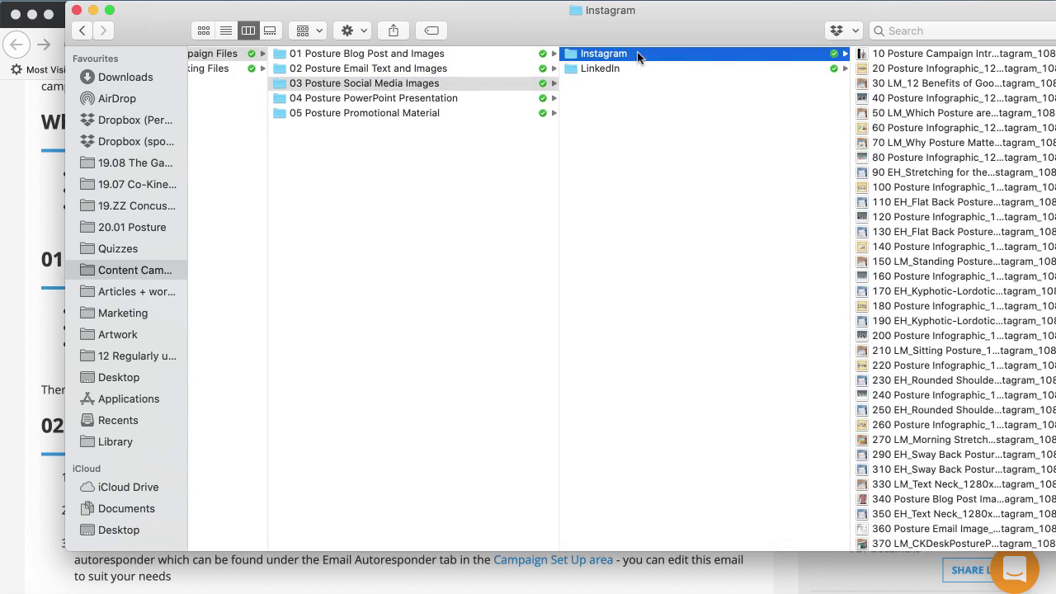
left_click(596, 71)
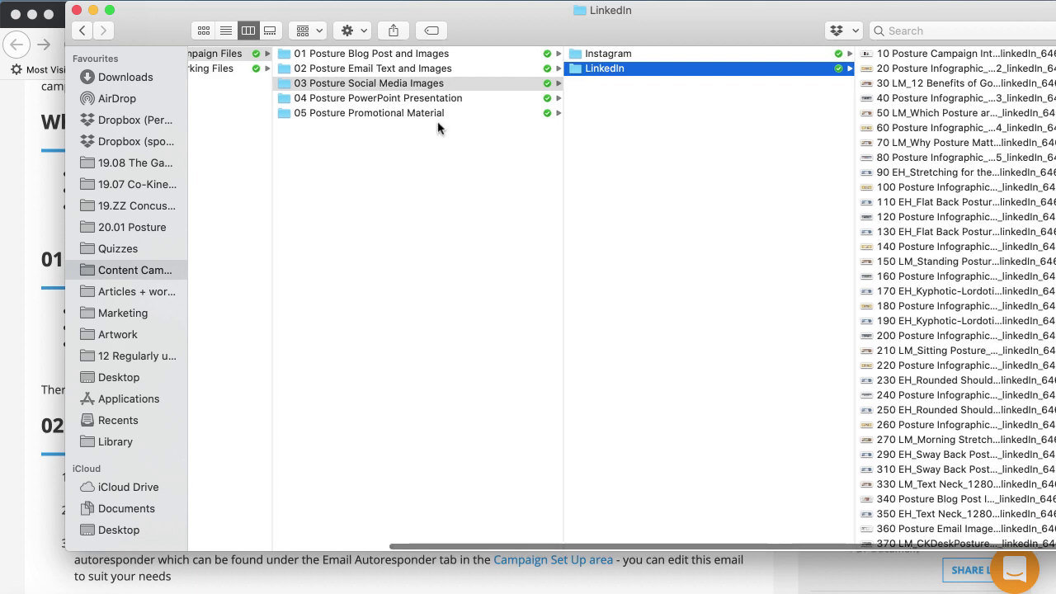
- Preview the first few slides of Posture Presentation.pptx in the 04 Posture PowerPoint Presentation folder
scroll(438, 127, "left", 3)
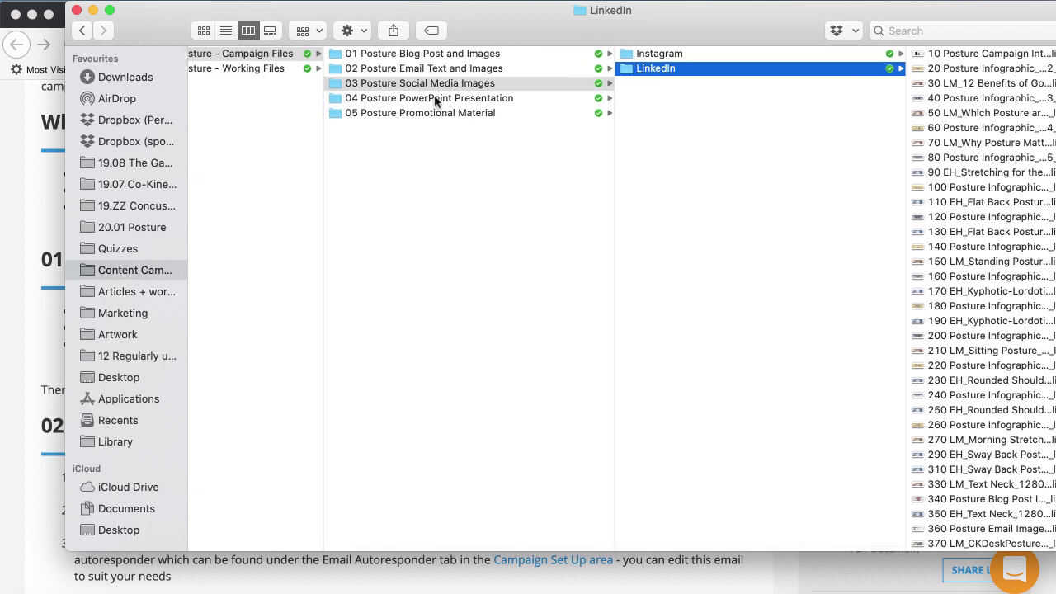
left_click(435, 98)
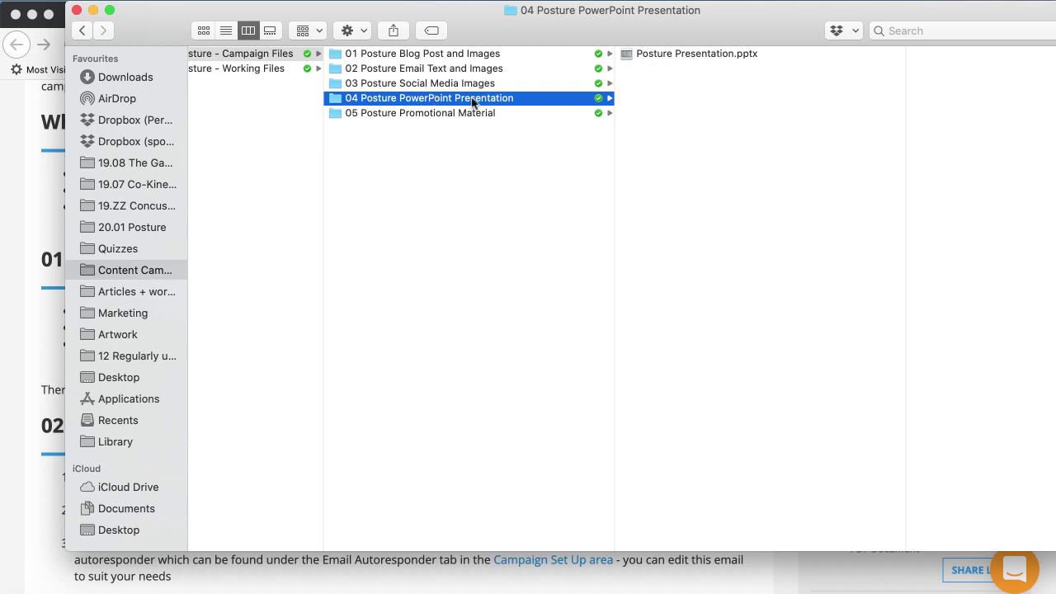
left_click(655, 54)
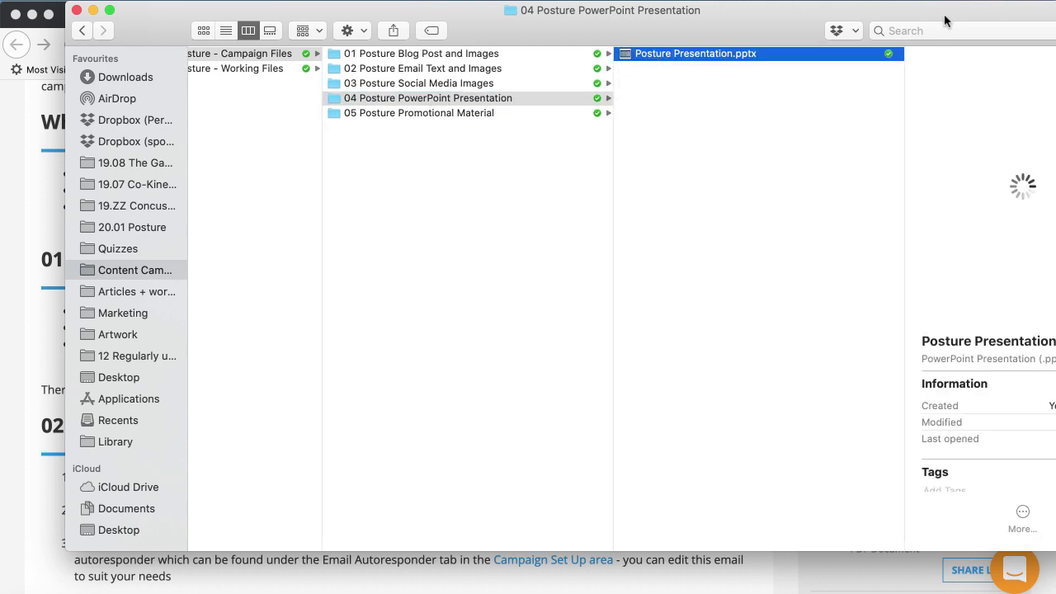
left_click_drag(947, 18, 667, 18)
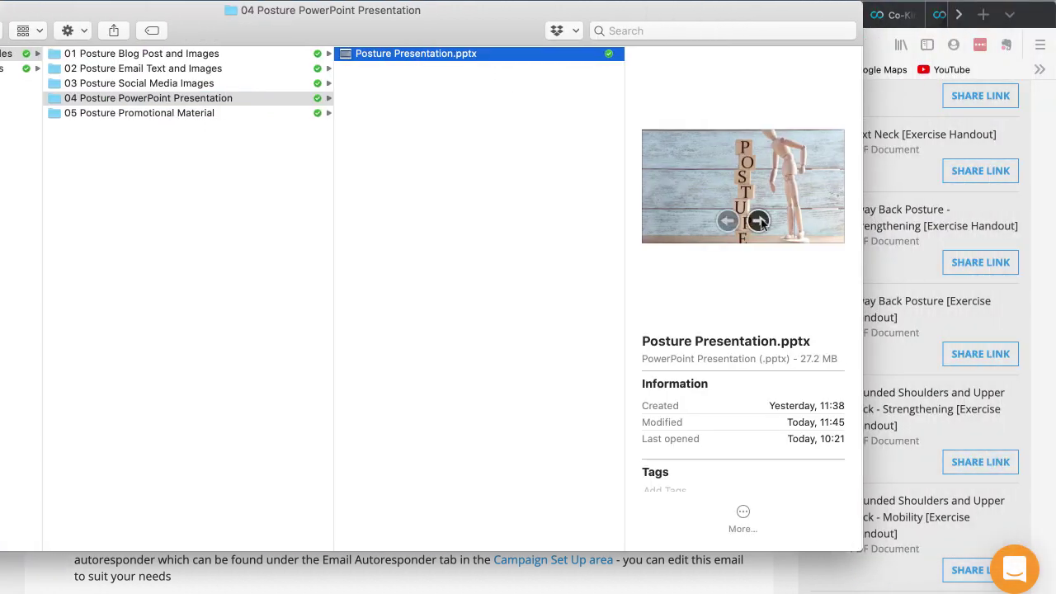
left_click(759, 222)
left_click(760, 221)
left_click(759, 221)
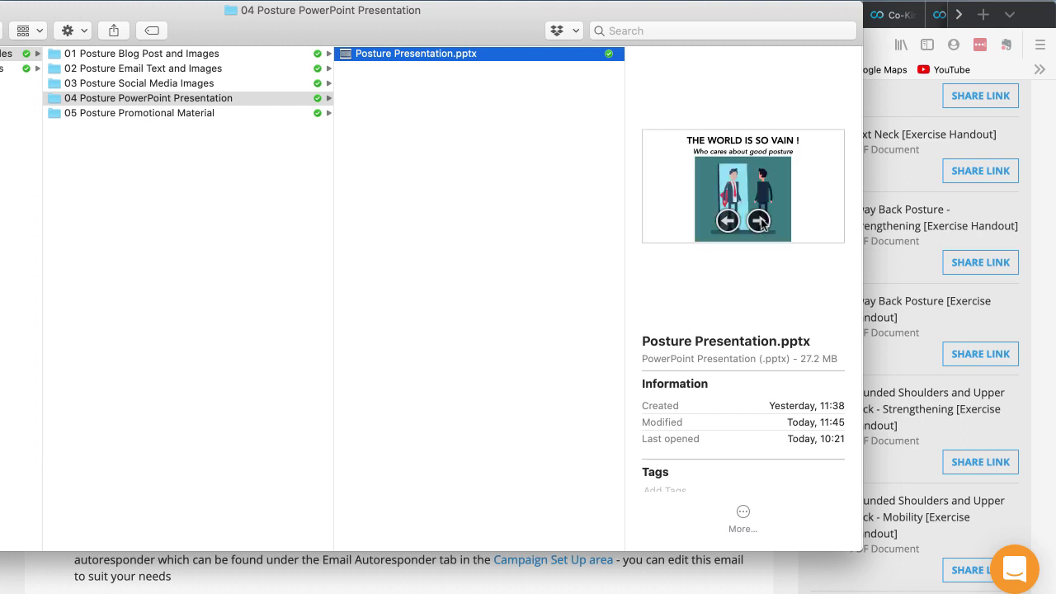
left_click(759, 222)
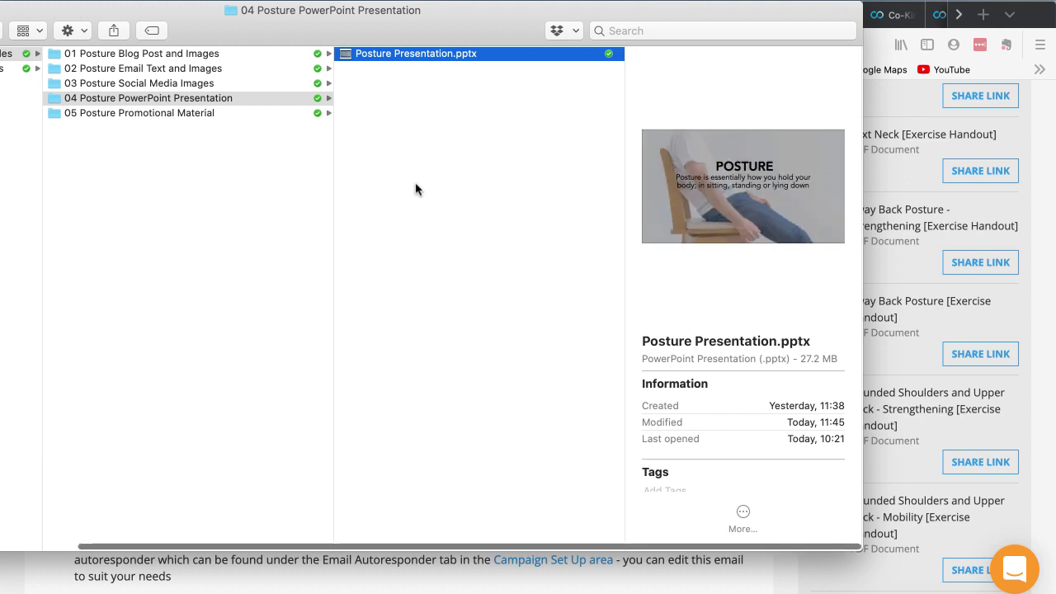
- Open the 05 Posture Promotional Material folder and preview the A5 leaflet PDF with bleed
scroll(415, 189, "left", 10)
left_click_drag(346, 31, 510, 30)
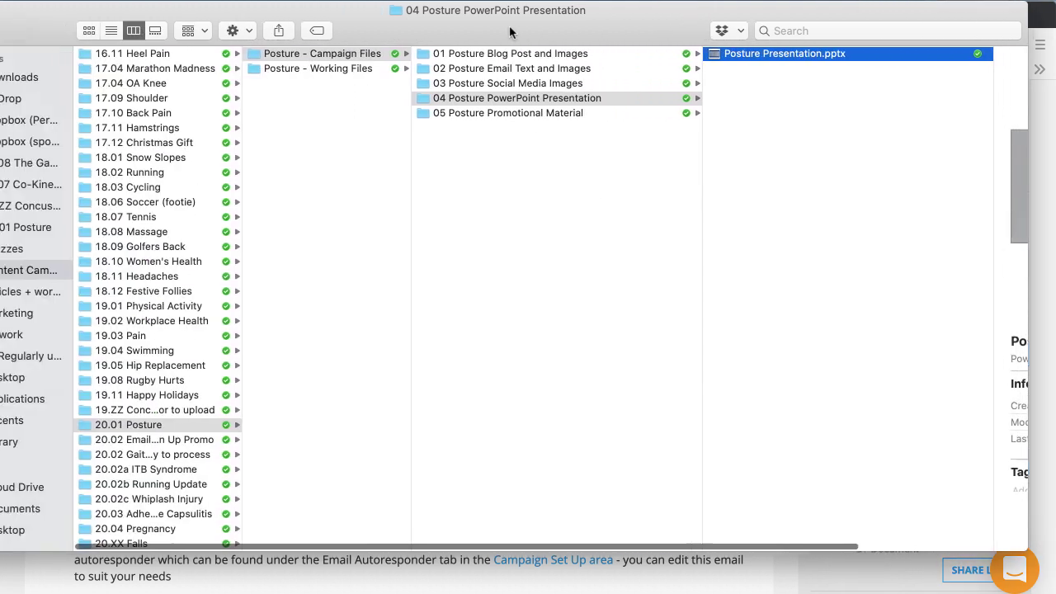
left_click(520, 113)
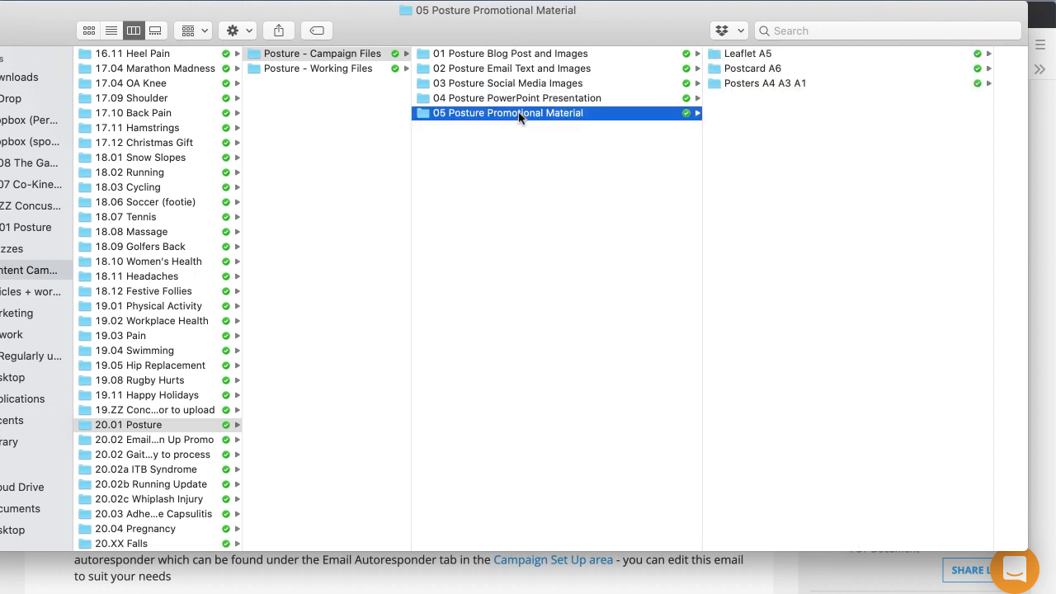
left_click(756, 54)
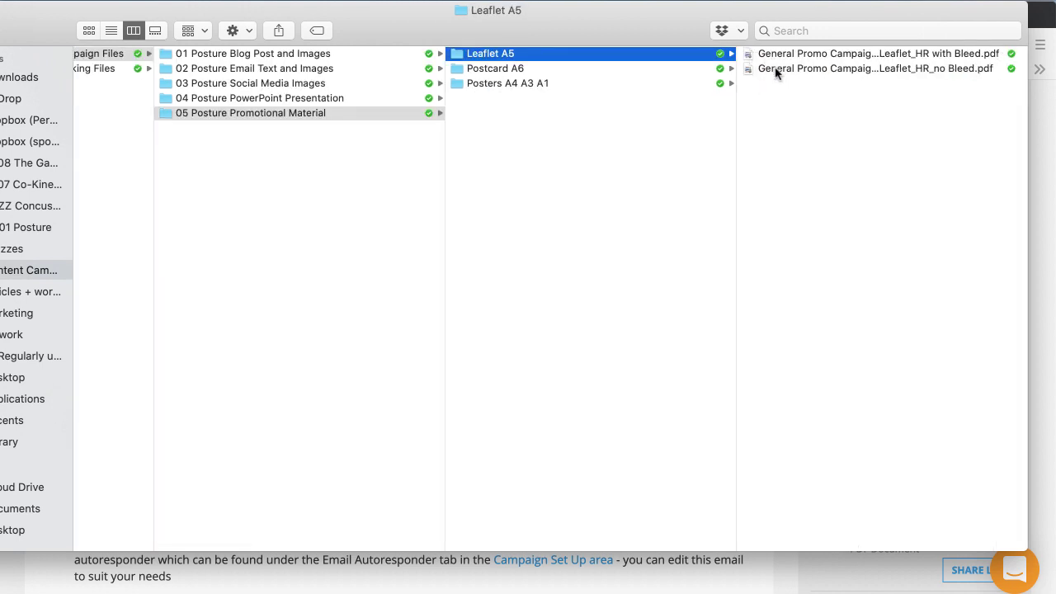
left_click(779, 55)
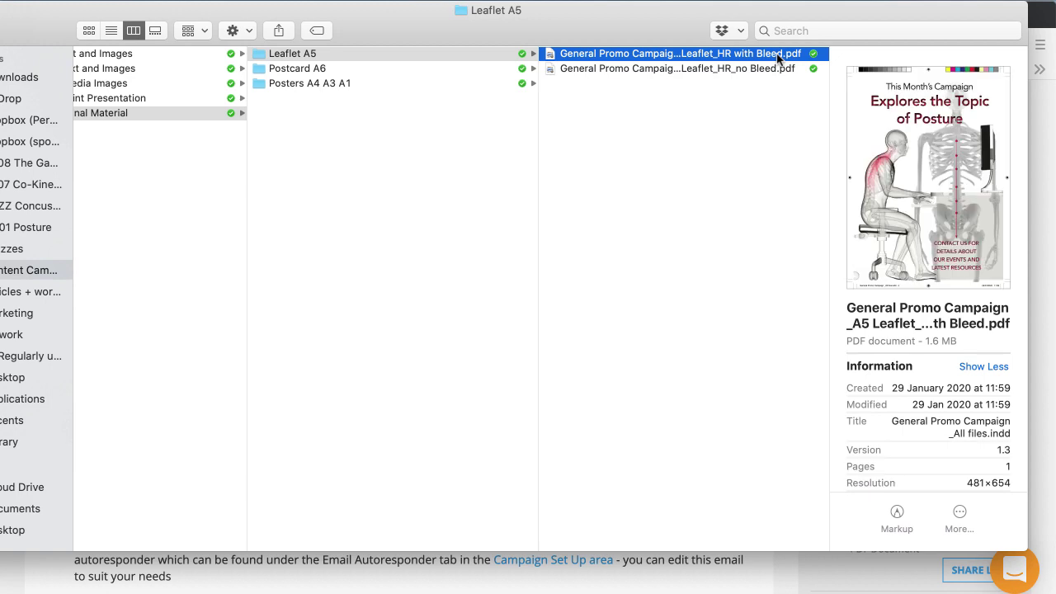
key("Escape")
- Open the Postcard A6 folder and preview the no-bleed postcard front PDF, checking its full file name
left_click(313, 72)
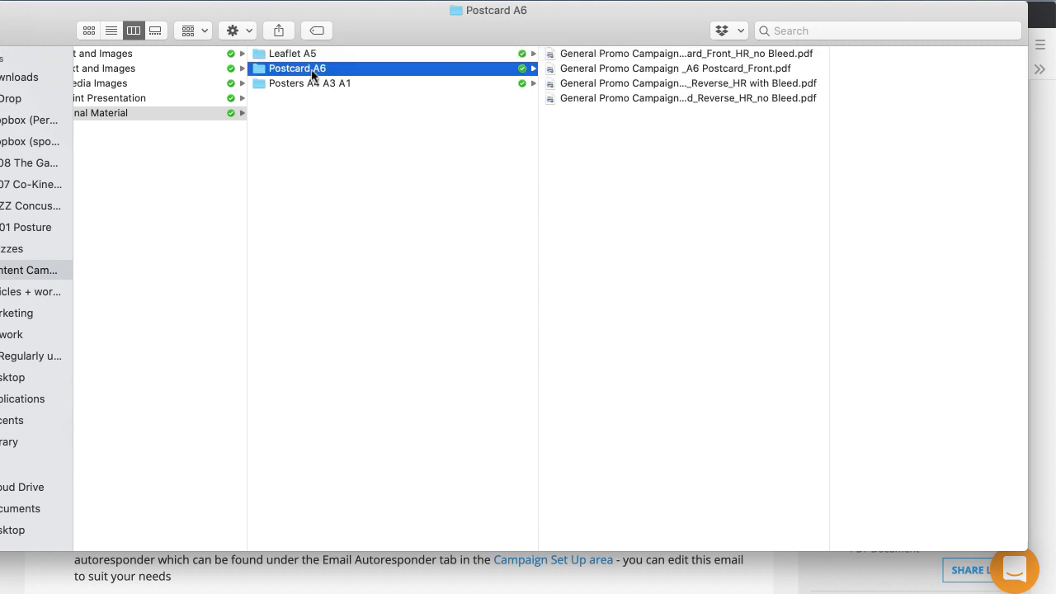
left_click(618, 54)
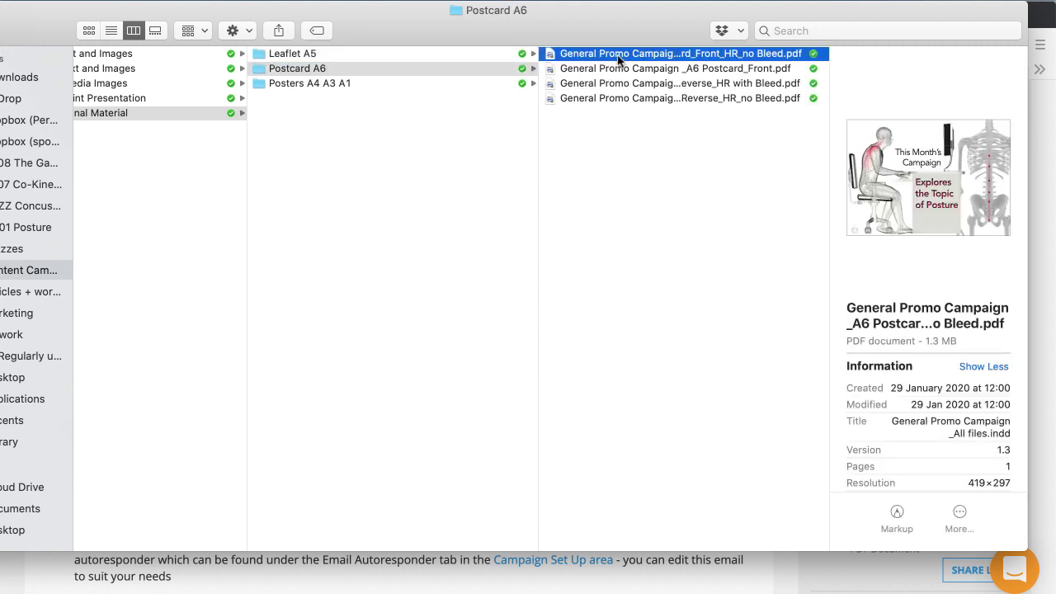
left_click(618, 55)
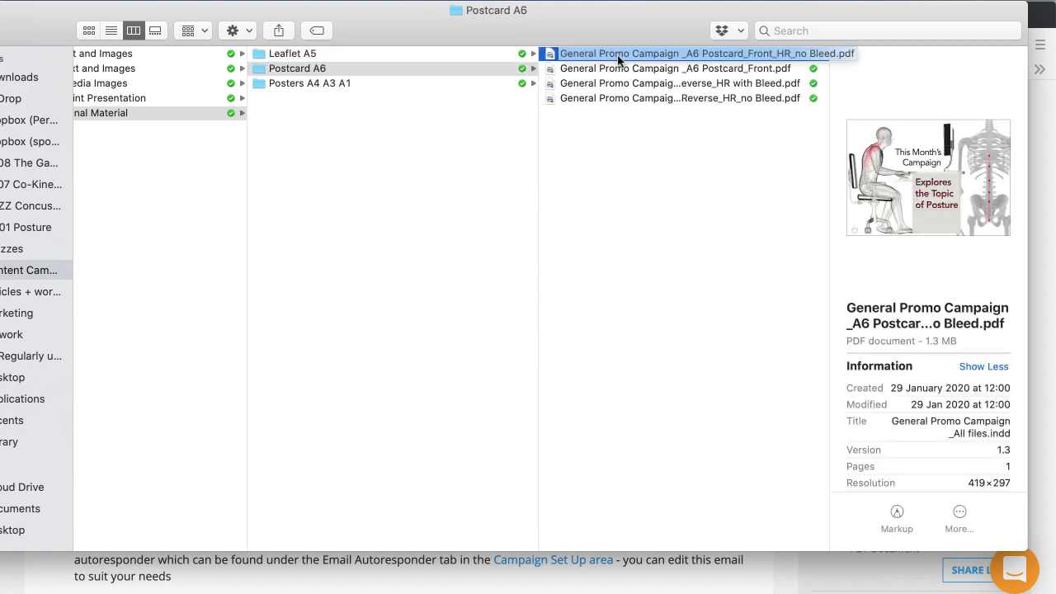
key("Return")
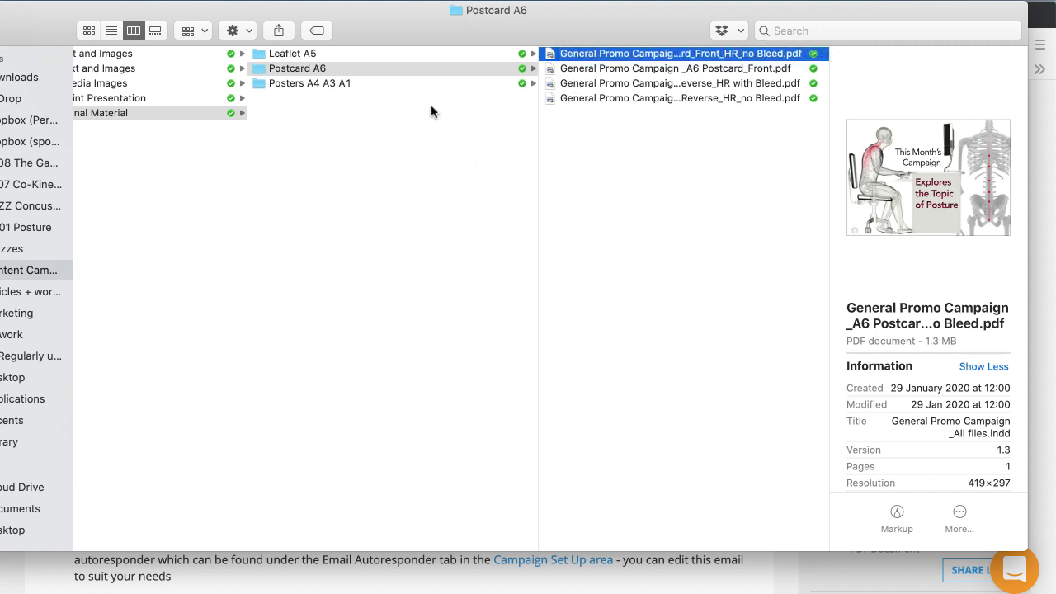
- Open the Posters A4 A3 A1 folder and widen the file list to read the full poster file names
left_click(335, 86)
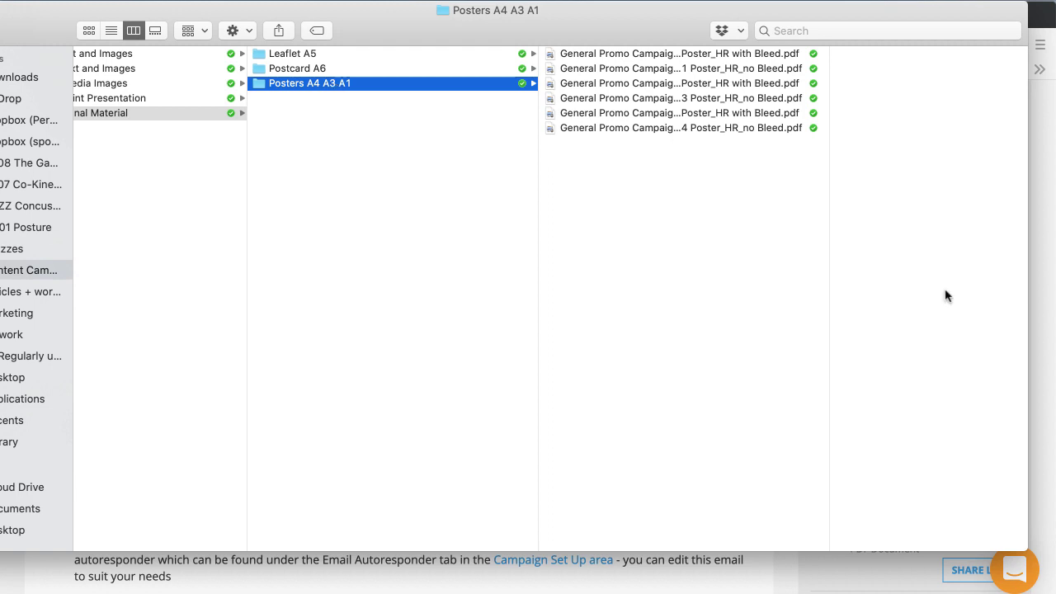
left_click_drag(829, 287, 971, 291)
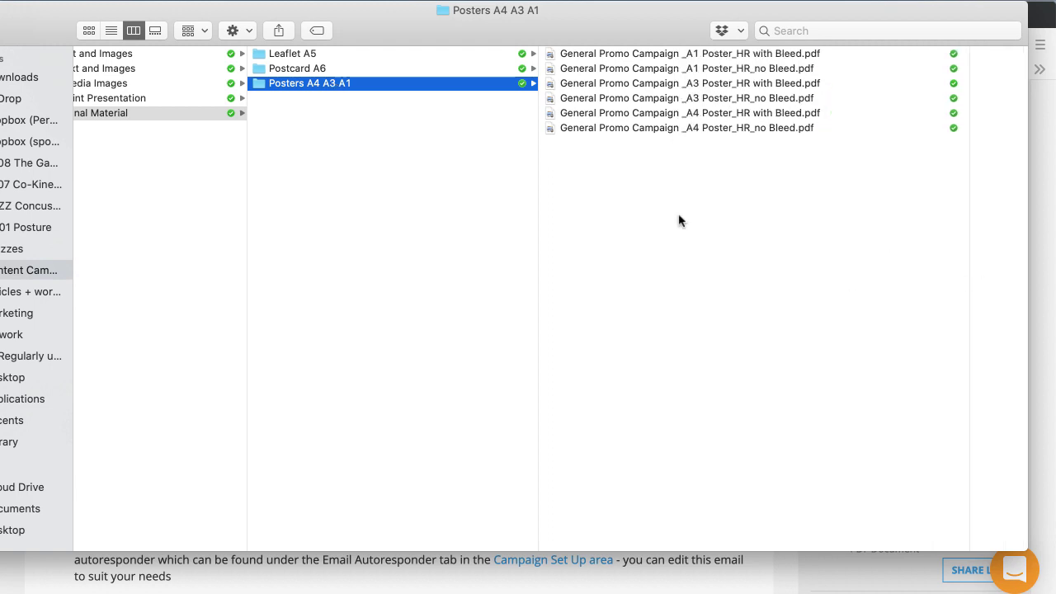
scroll(679, 220, "left", 10)
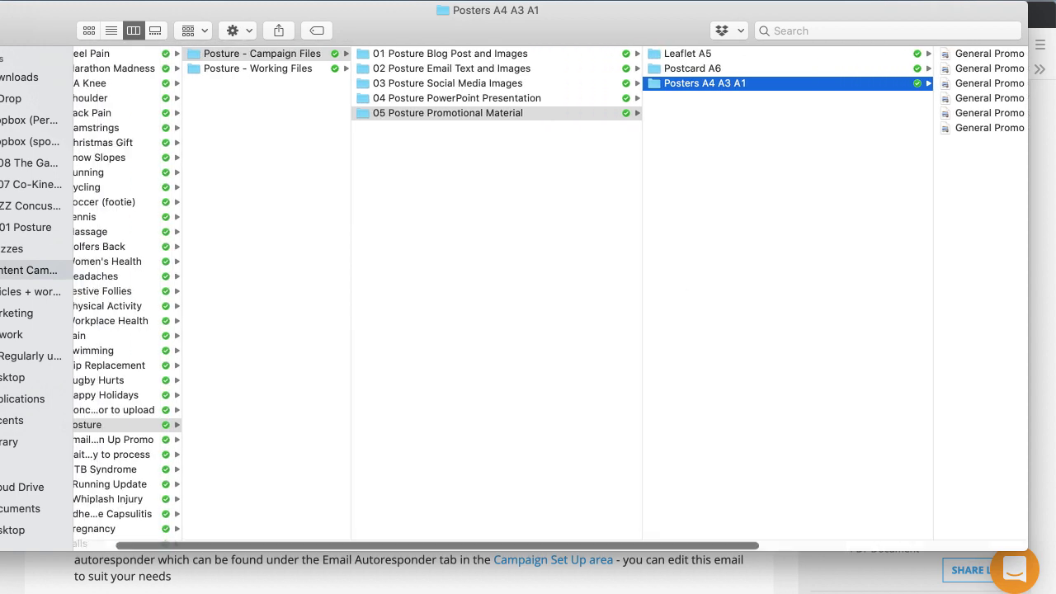